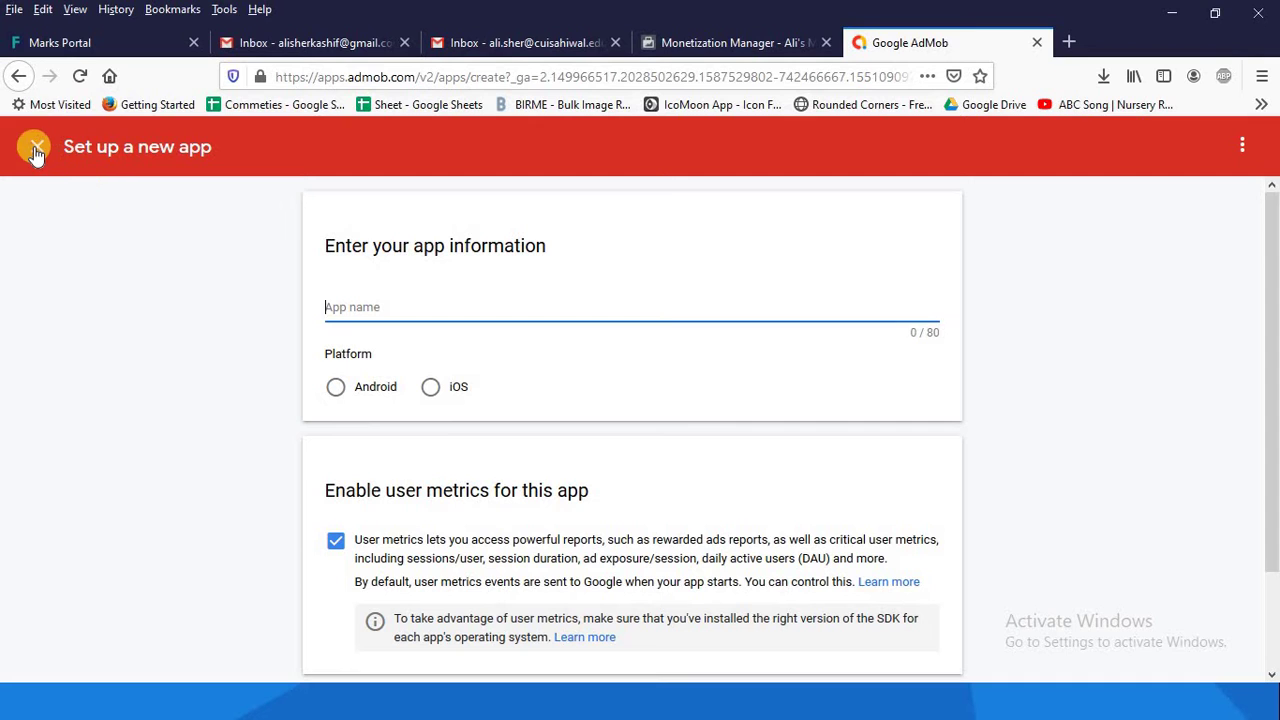
Leave the open setup form and start adding a new app from the apps list, marking it as not published on any store.
left_click(37, 147)
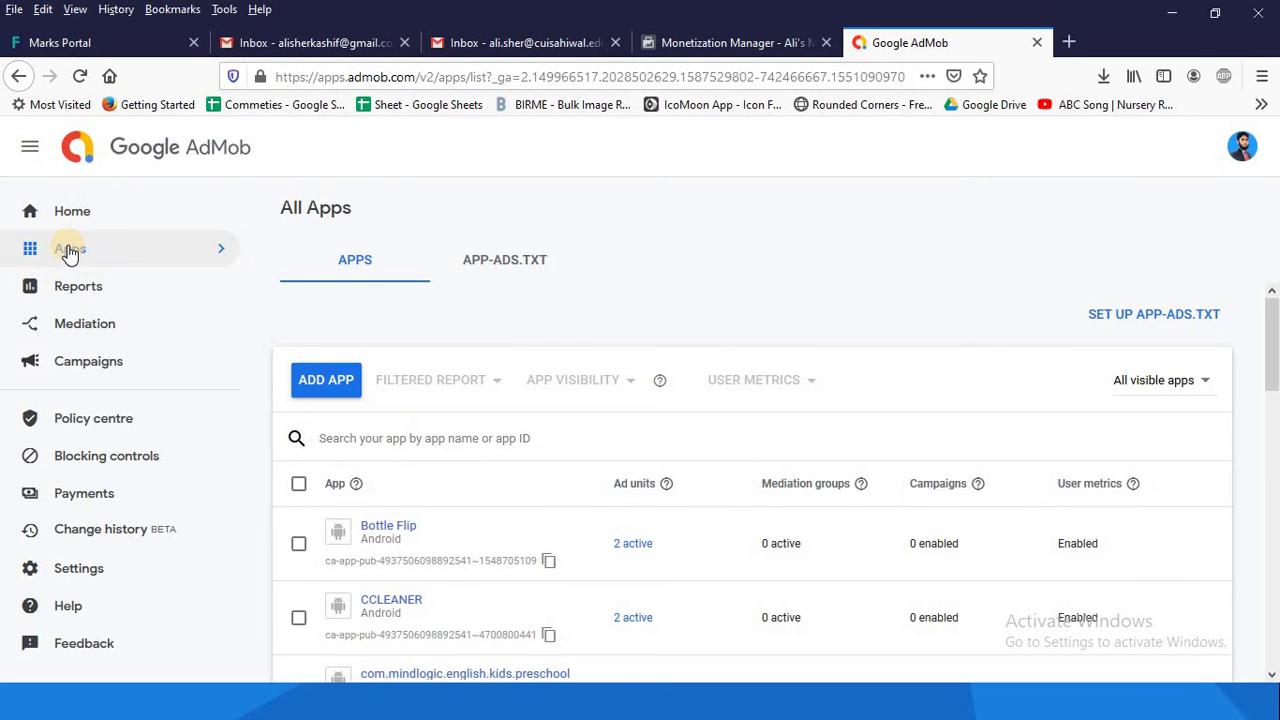
left_click(29, 251)
scroll(375, 402, "down", 8)
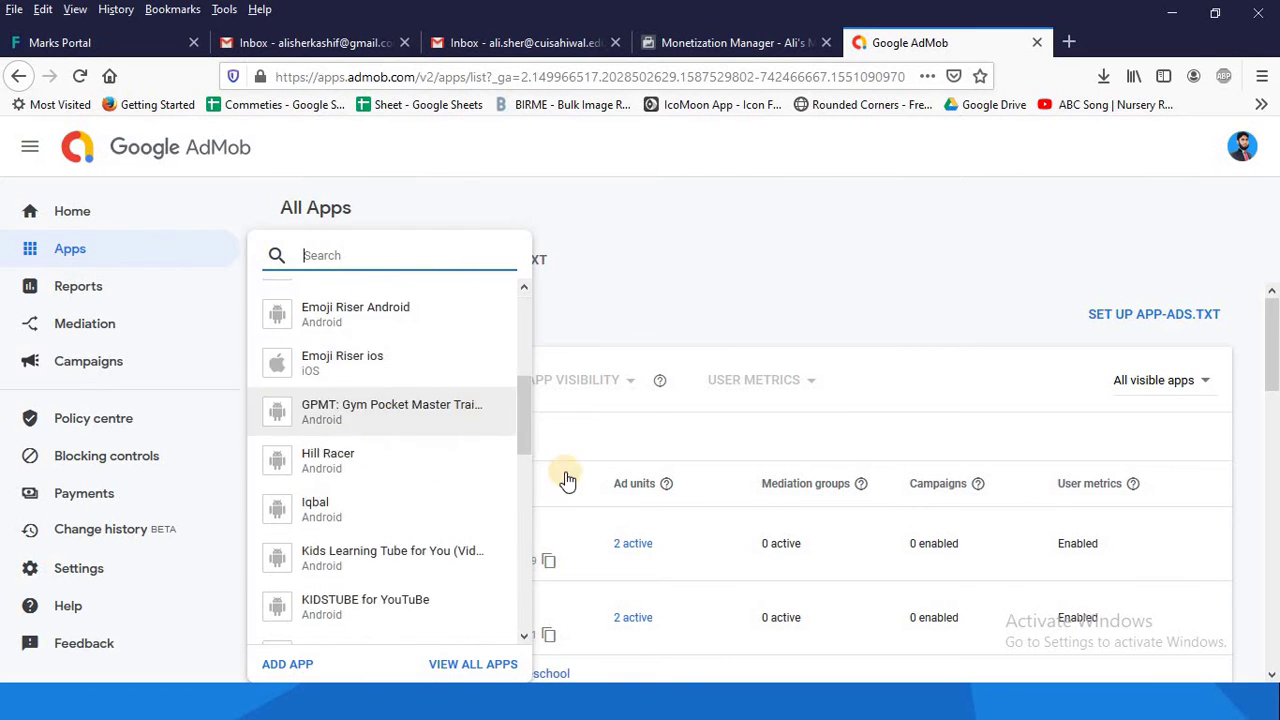
scroll(431, 471, "down", 5)
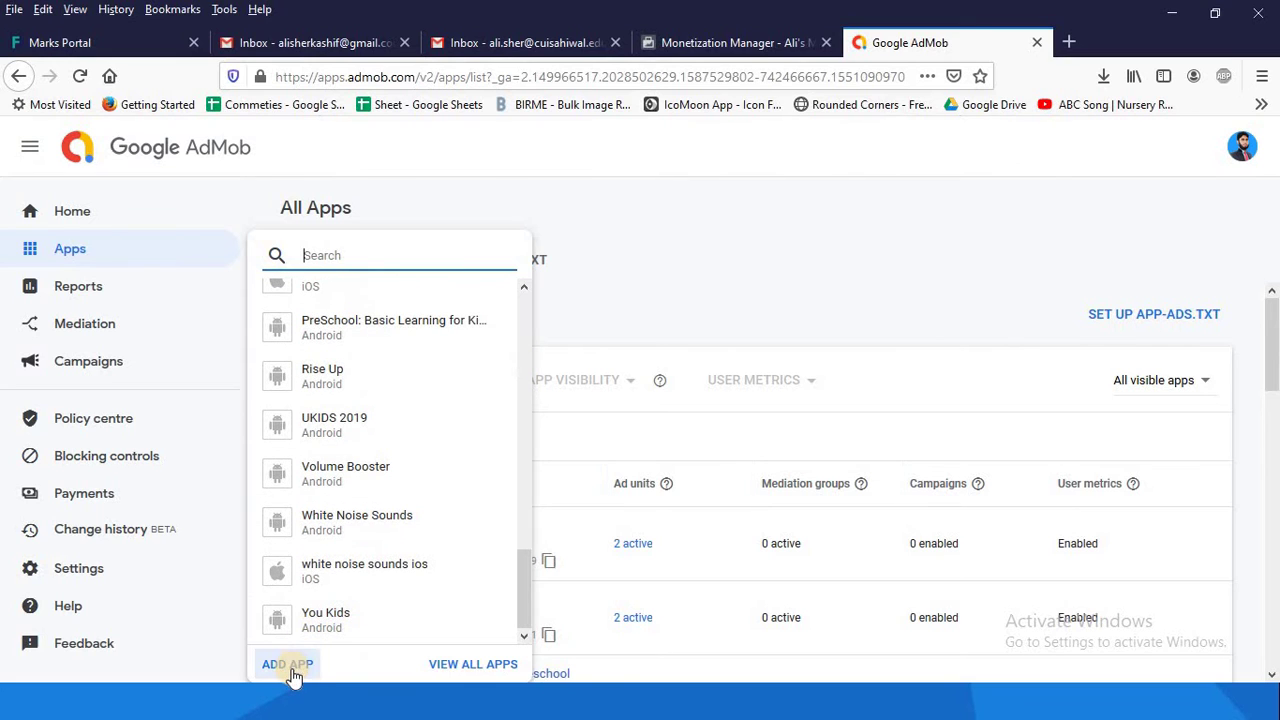
left_click(286, 662)
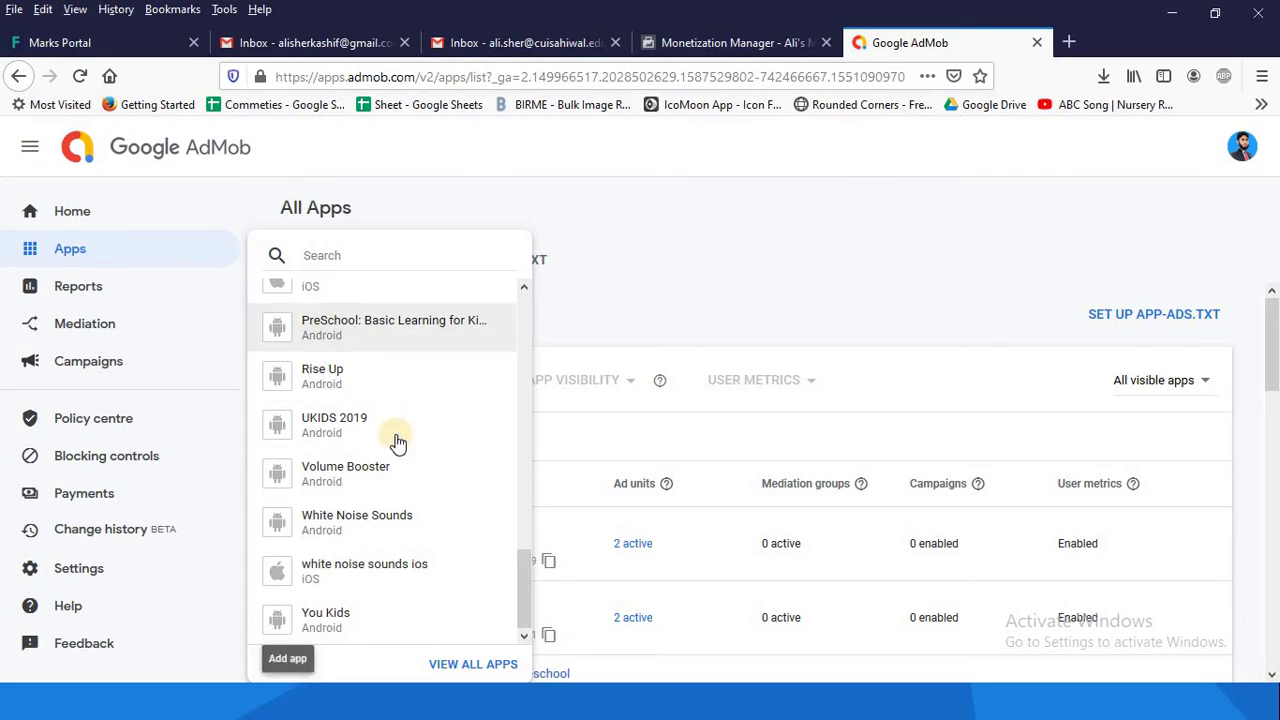
left_click(295, 665)
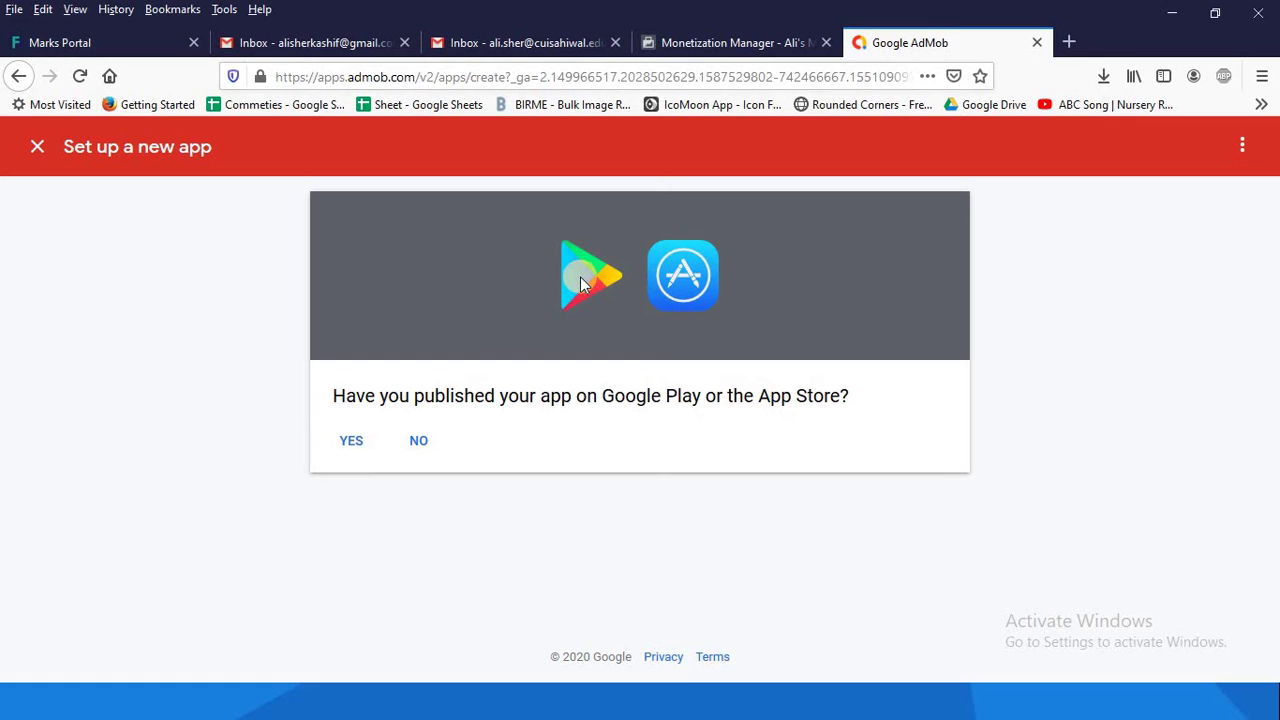
left_click(438, 455)
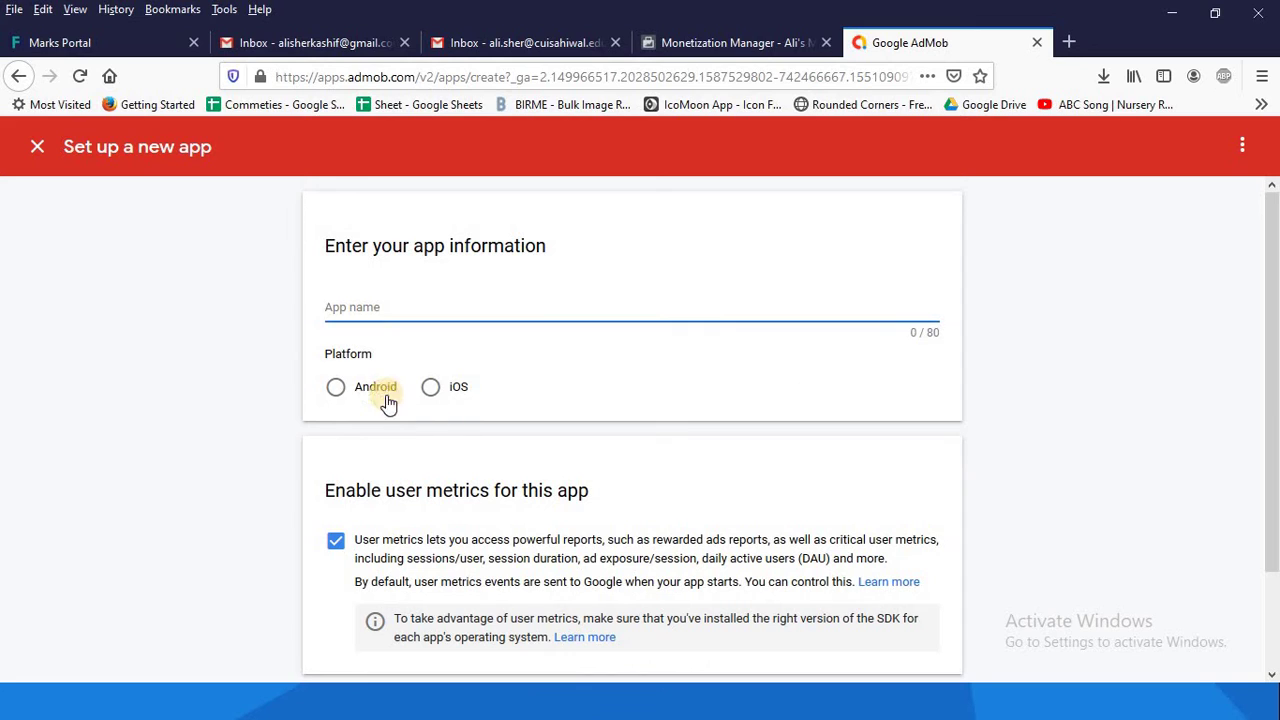
Add an Android app named GLTCH with user metrics enabled.
left_click(338, 388)
left_click(381, 304)
type("GLTCH")
scroll(267, 401, "down", 2)
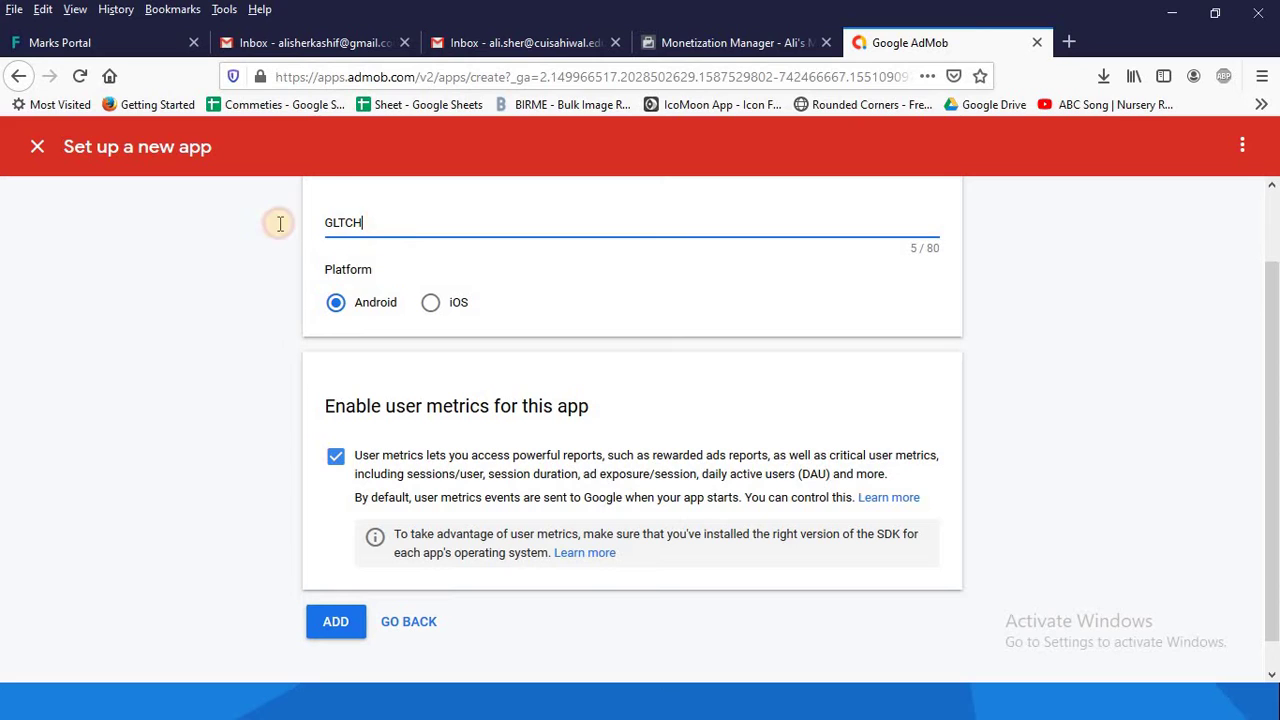
key("ctrl+a")
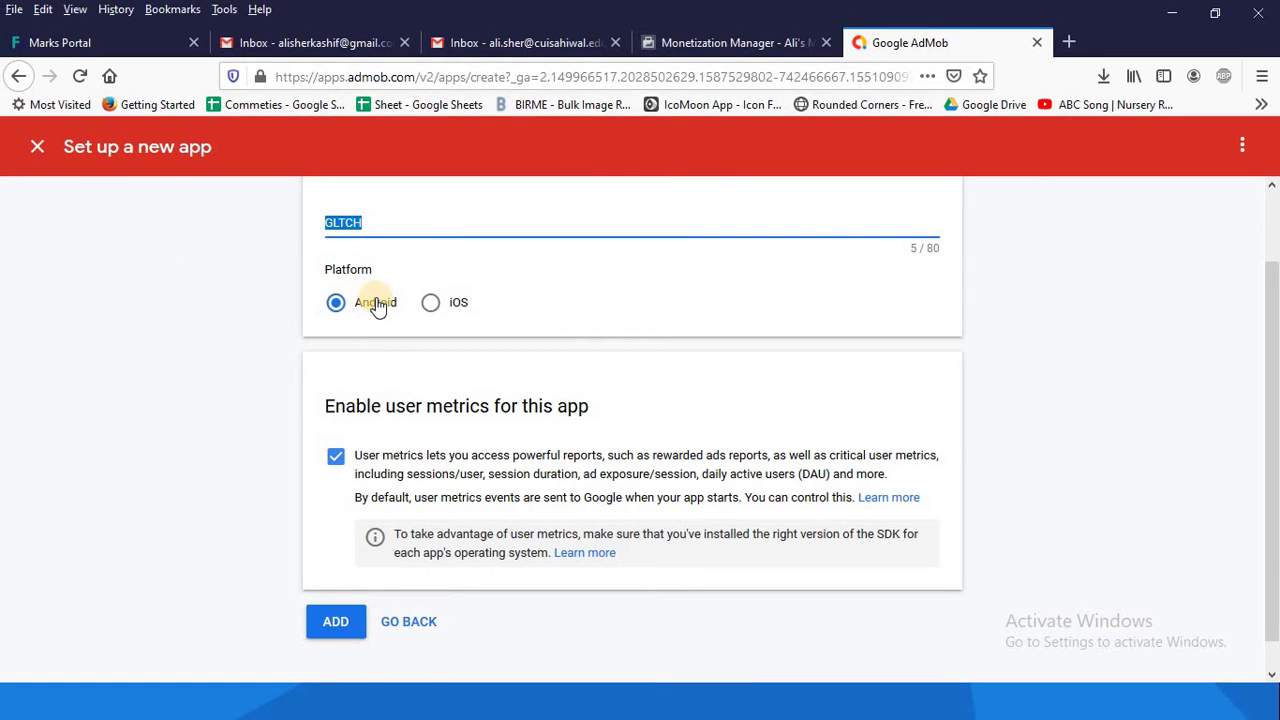
scroll(337, 300, "up", 2)
scroll(345, 357, "down", 2)
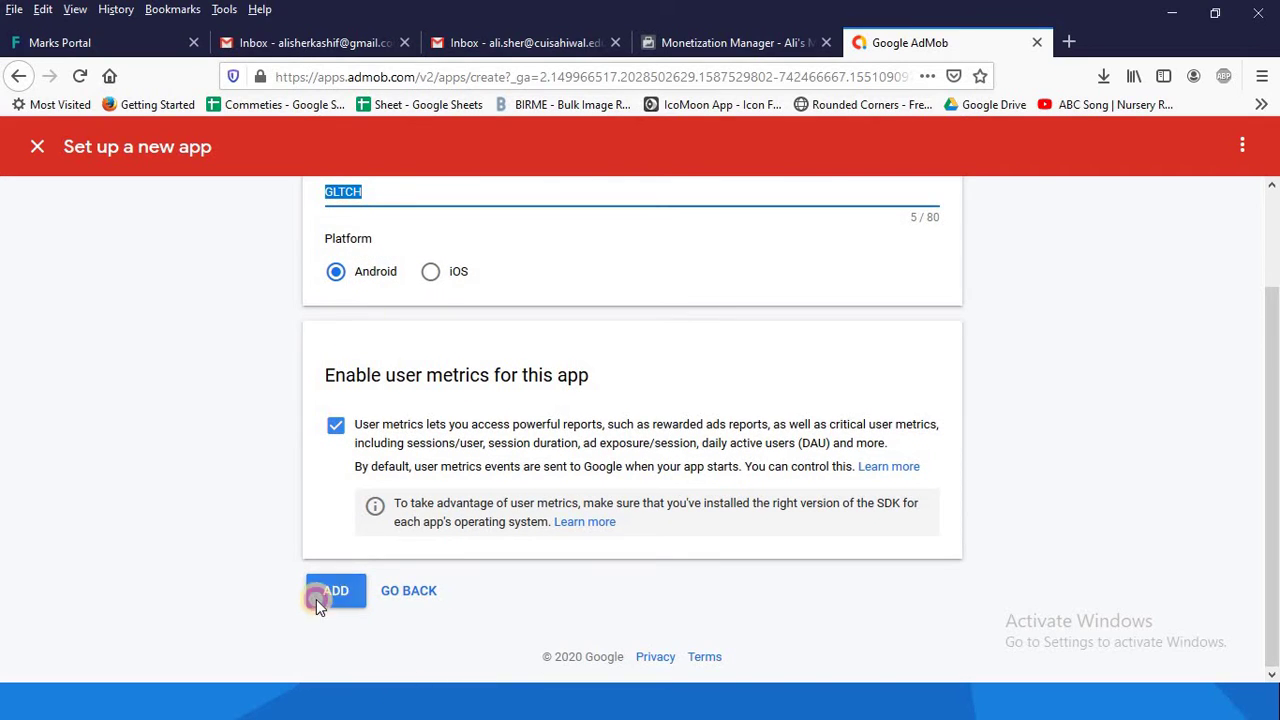
left_click(316, 599)
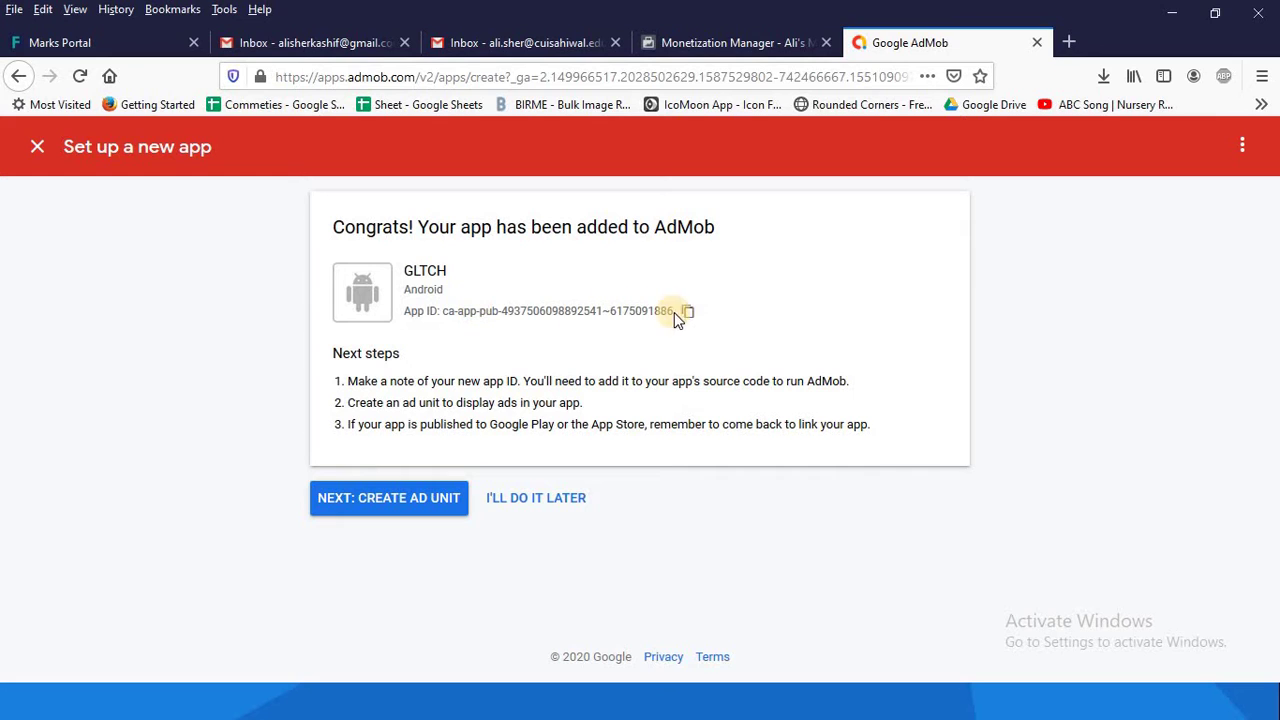
Create a Banner ad unit named "Banner at bottom" for the GLTCH app.
left_click(404, 511)
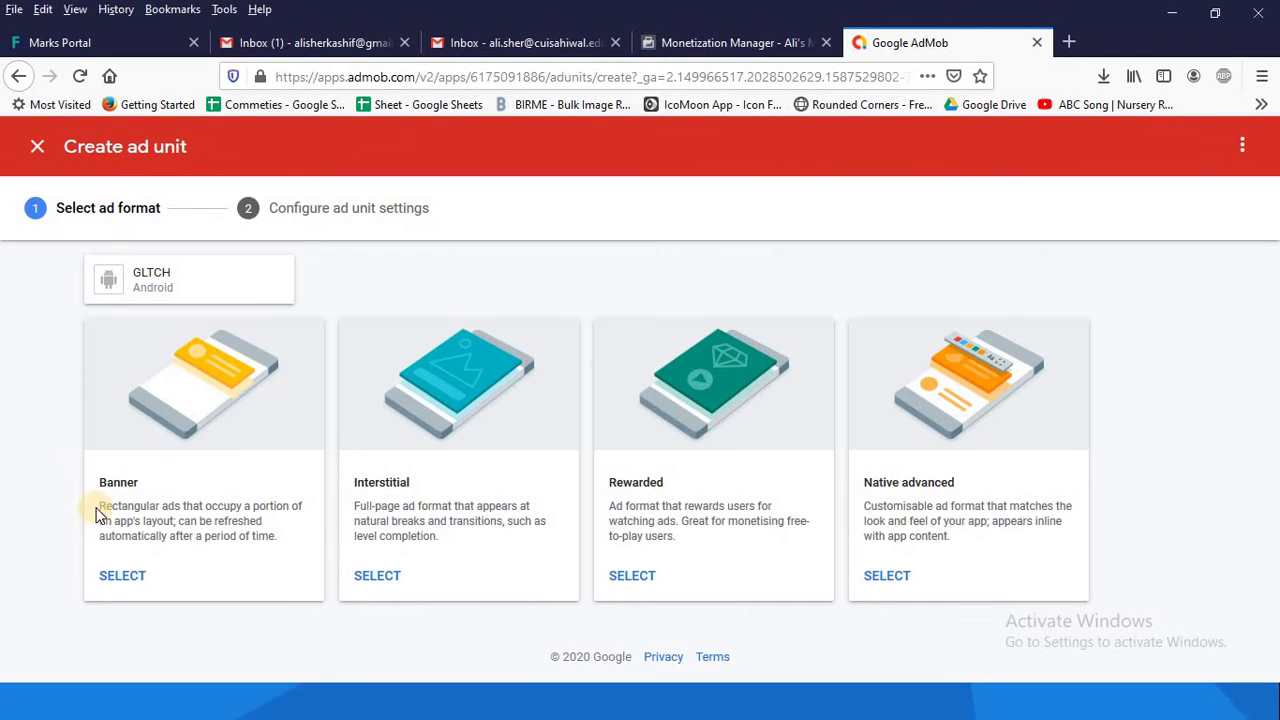
left_click(124, 573)
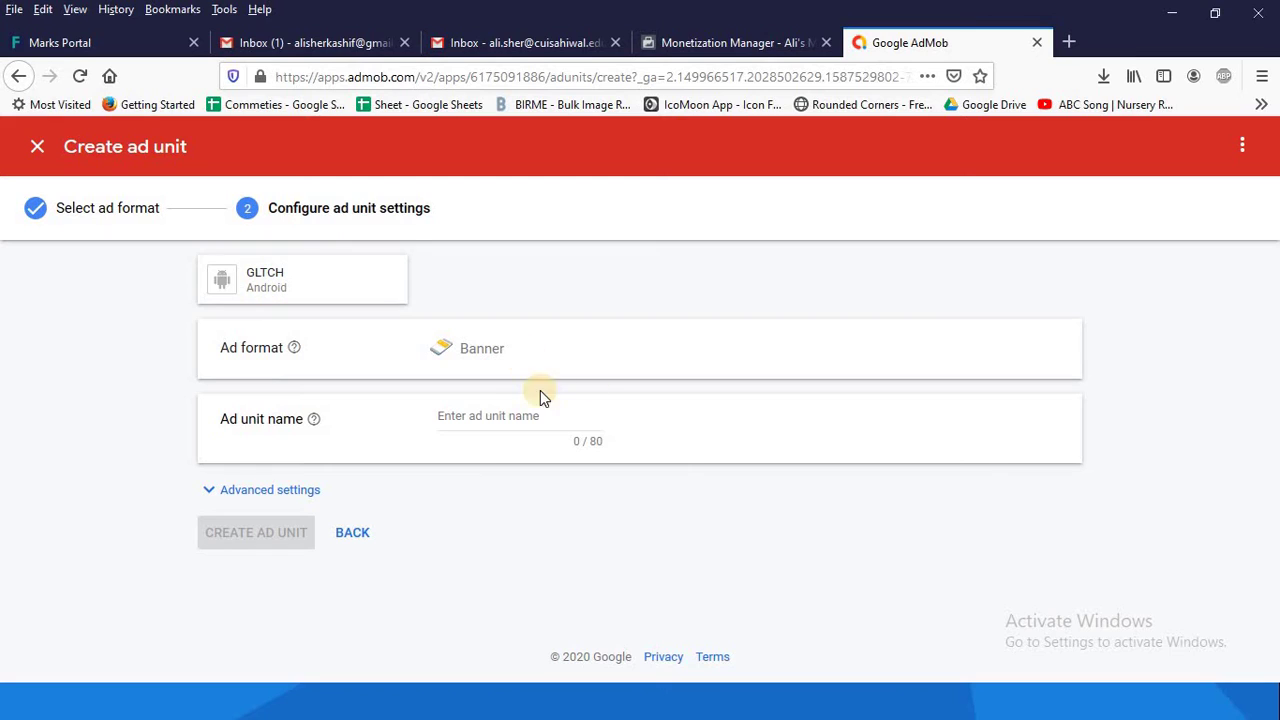
left_click(481, 412)
type("Banne")
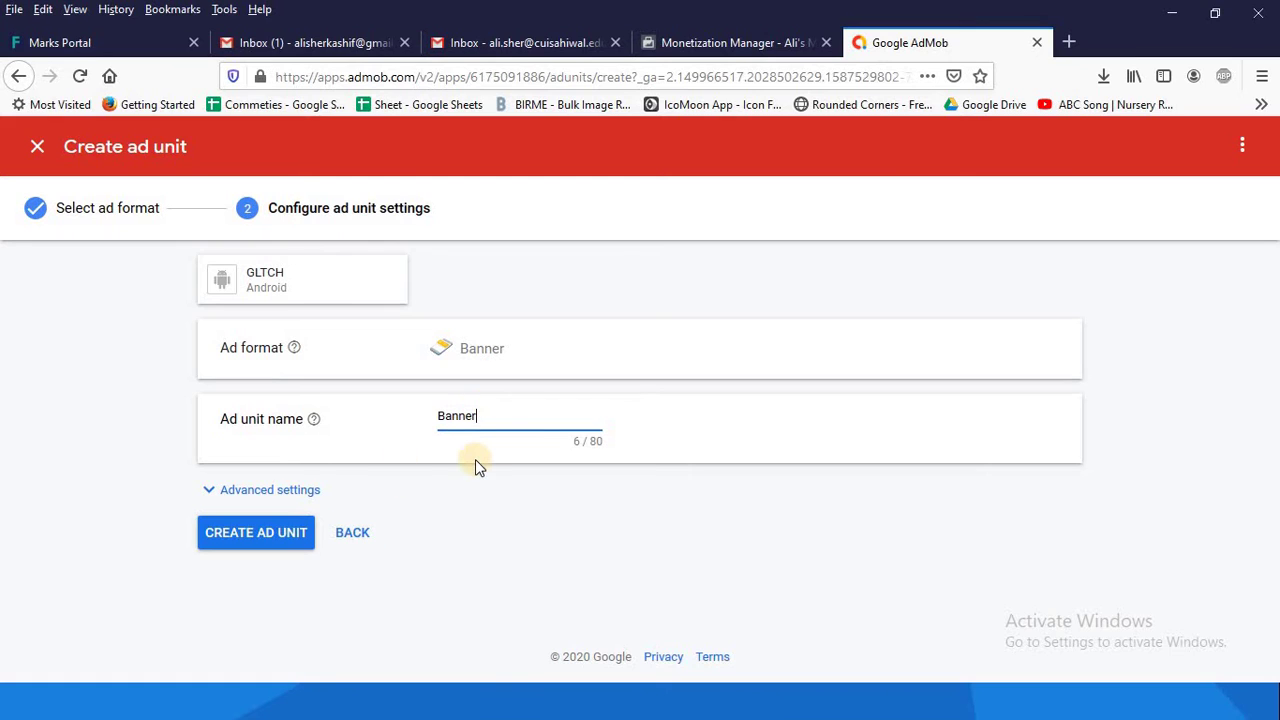
type("r at bottom")
left_click(294, 535)
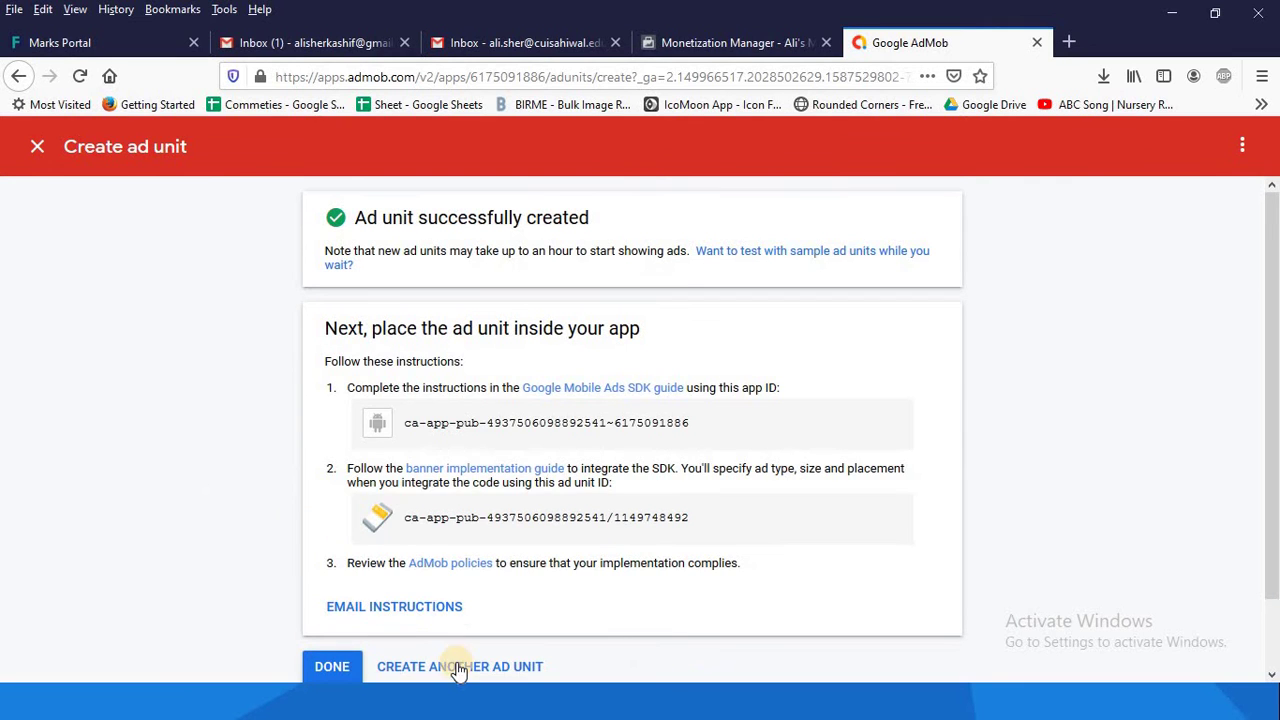
Create another ad unit in the Interstitial format, named "Interstial", and finish to return to the ad units list.
left_click(451, 666)
left_click(391, 580)
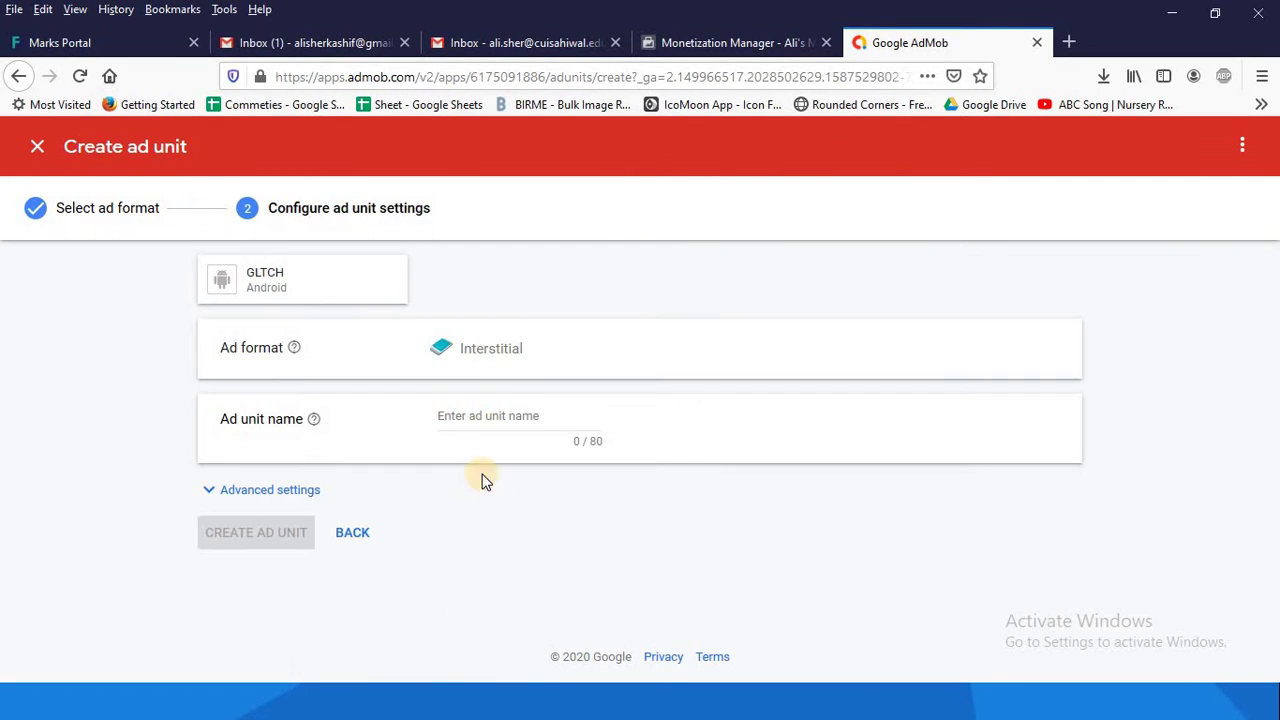
left_click(484, 421)
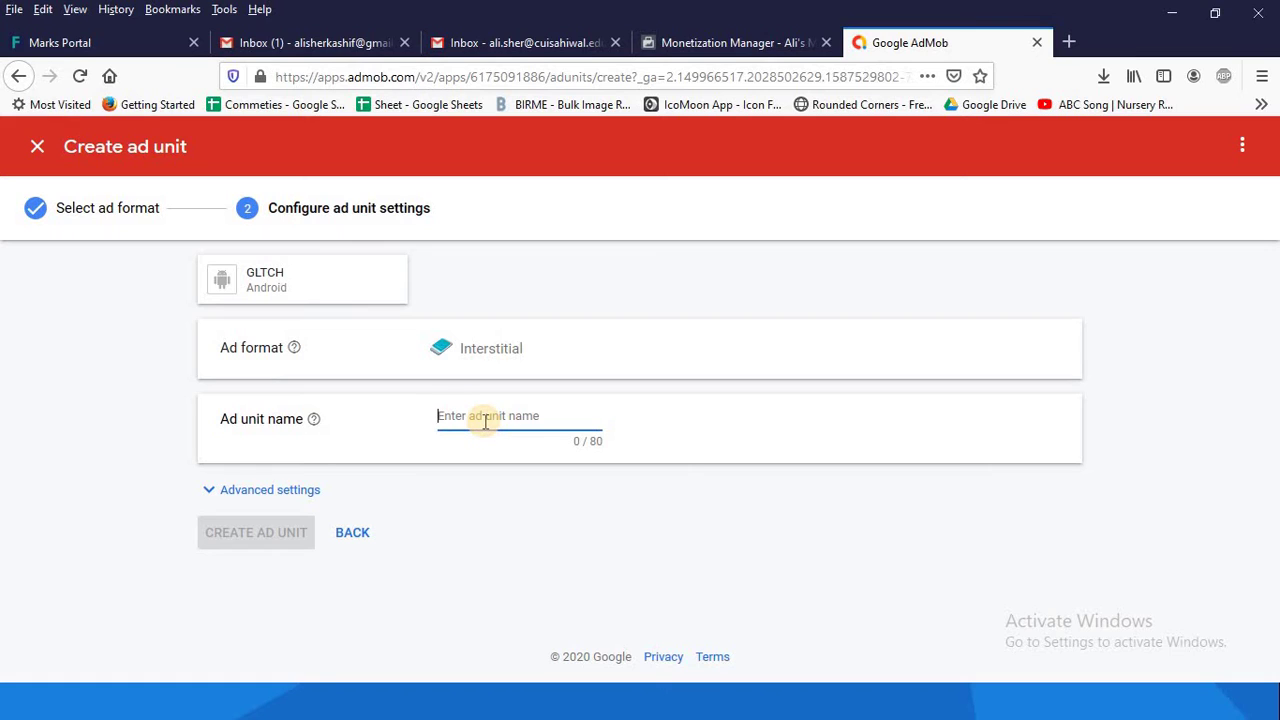
type("Interstial")
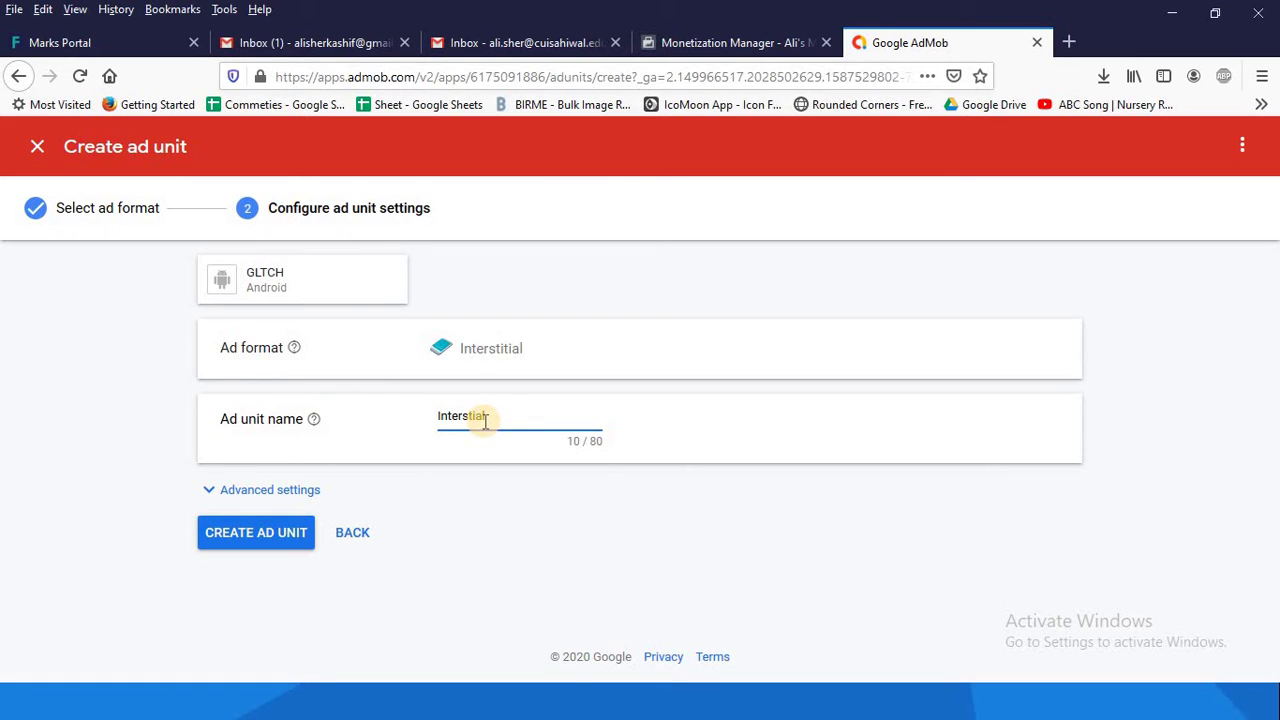
left_click(272, 532)
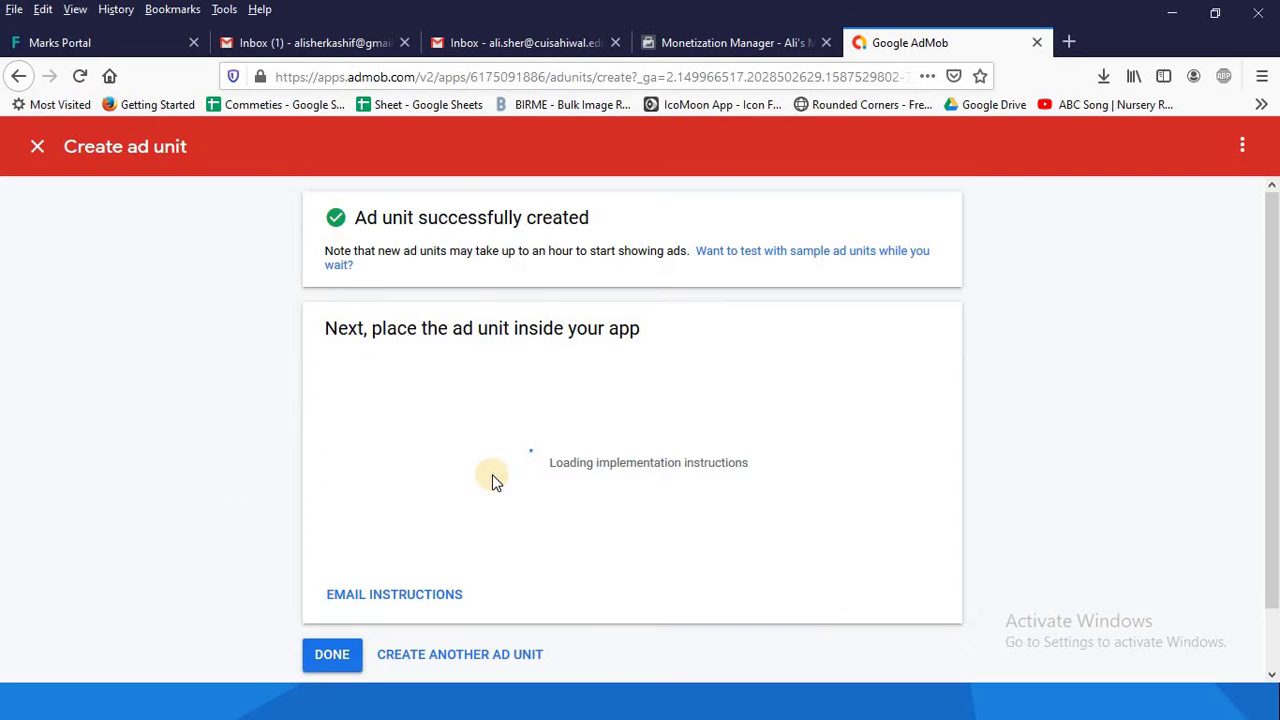
scroll(480, 540, "down", 1)
left_click(333, 600)
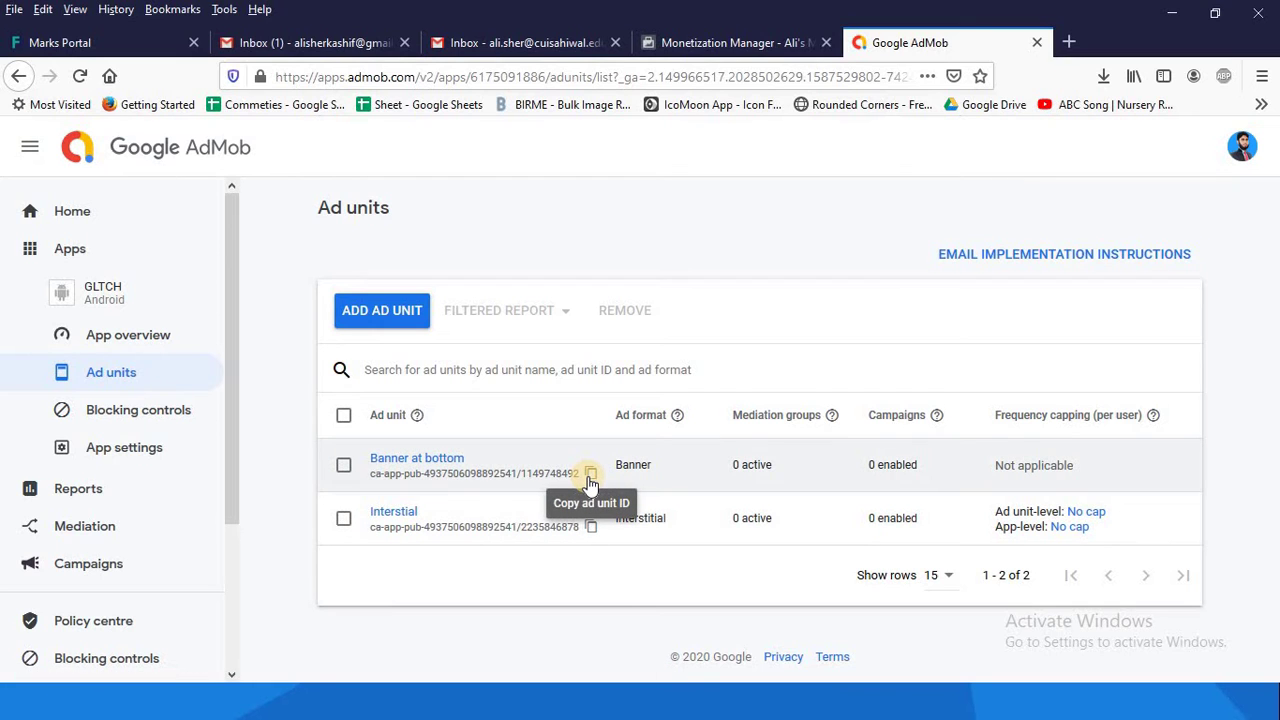
Copy the banner ad unit ID, switch to Buildbox and paste it as the AdMob Banner ID in the project's advertisement settings.
left_click(591, 475)
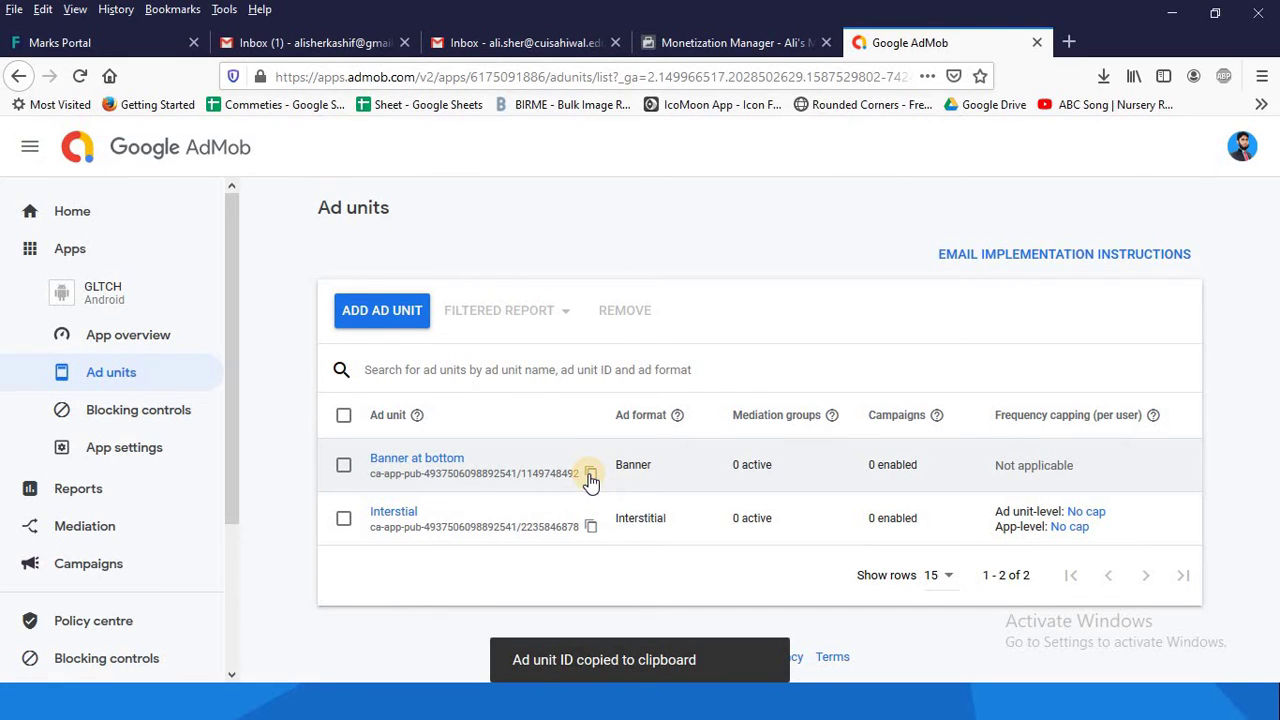
key("alt+Tab")
key("alt+Tab")
key("alt+Tab")
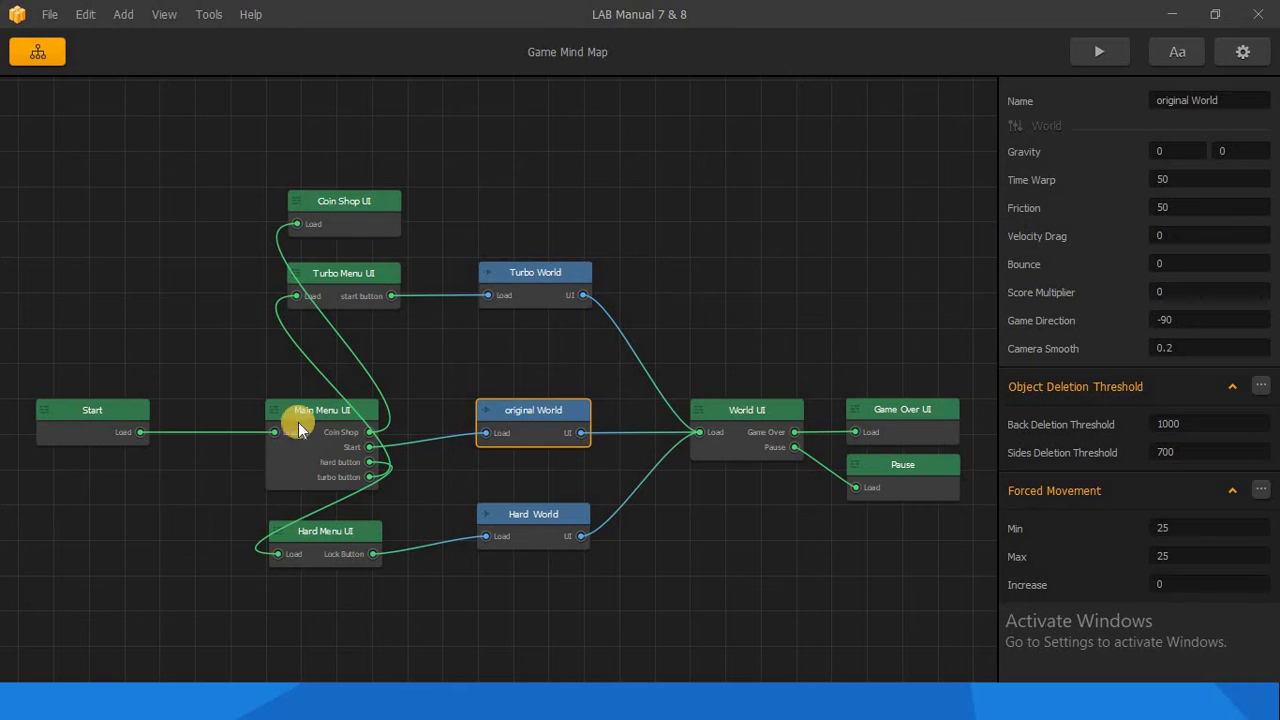
left_click(1240, 54)
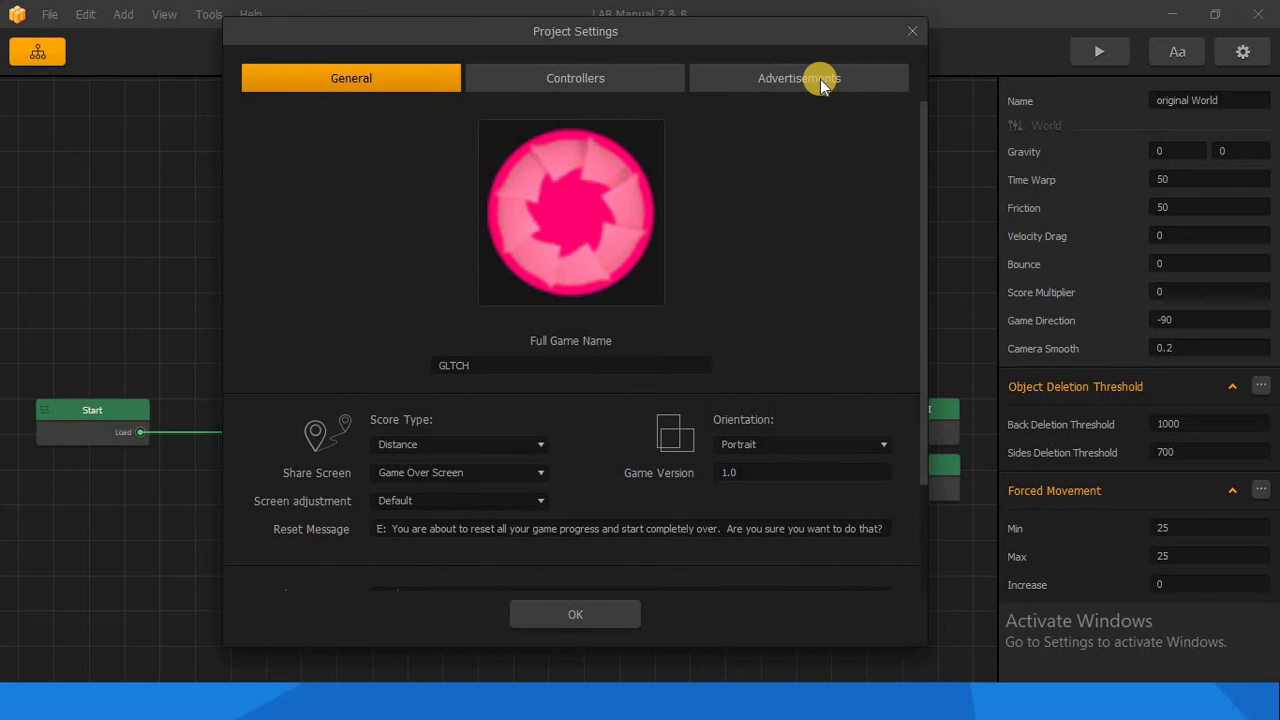
left_click(808, 78)
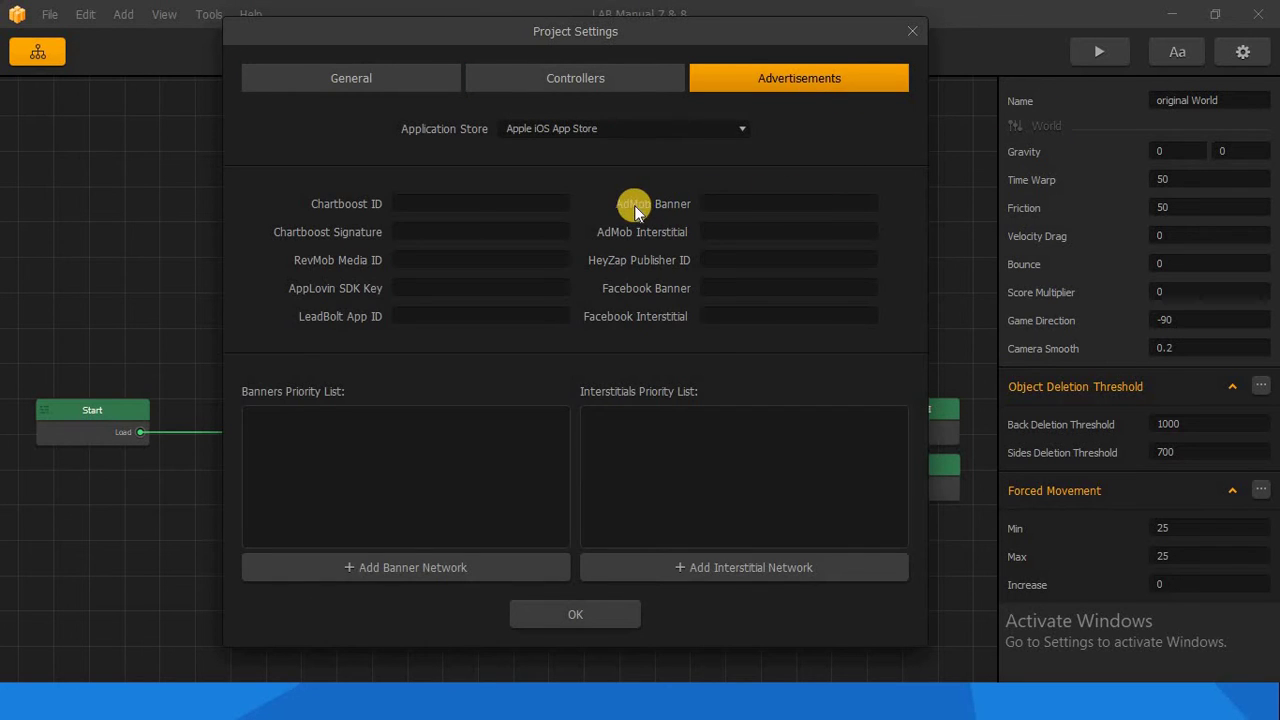
left_click(740, 203)
key("ctrl+v")
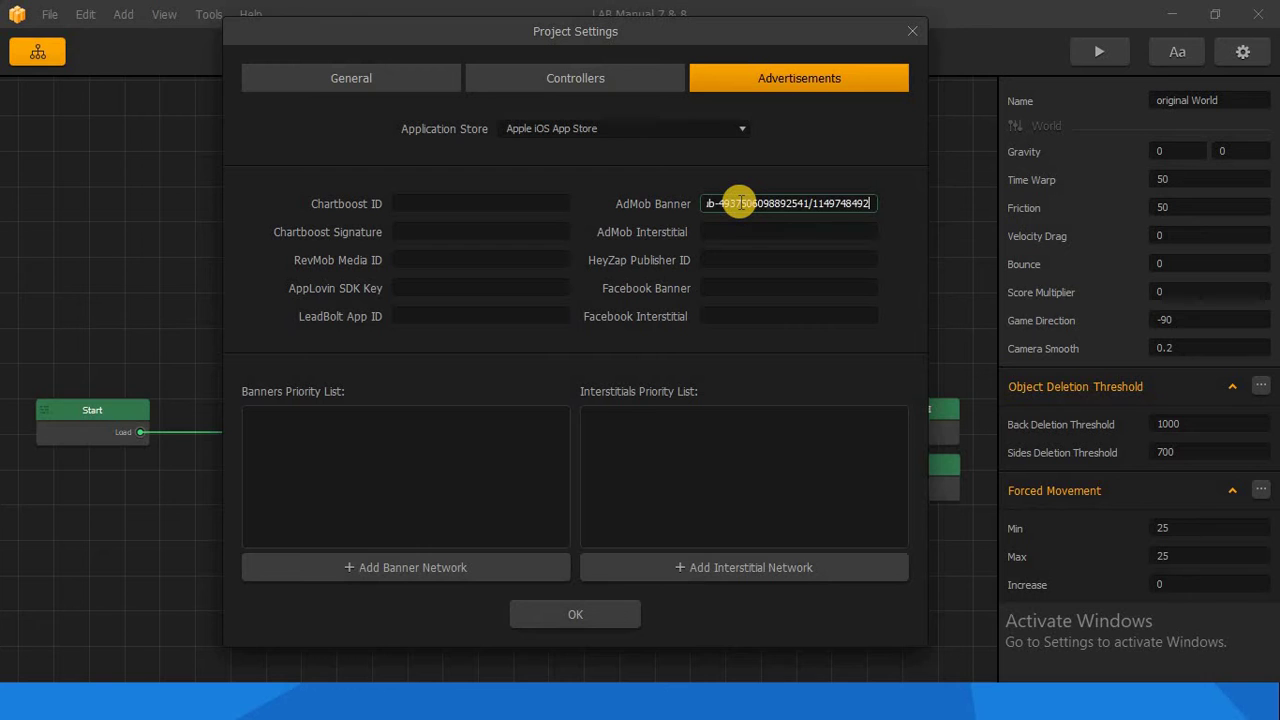
Copy the interstitial ad unit ID from AdMob and paste it as the AdMob Interstitial ID in Buildbox's advertisement settings.
key("alt+Tab")
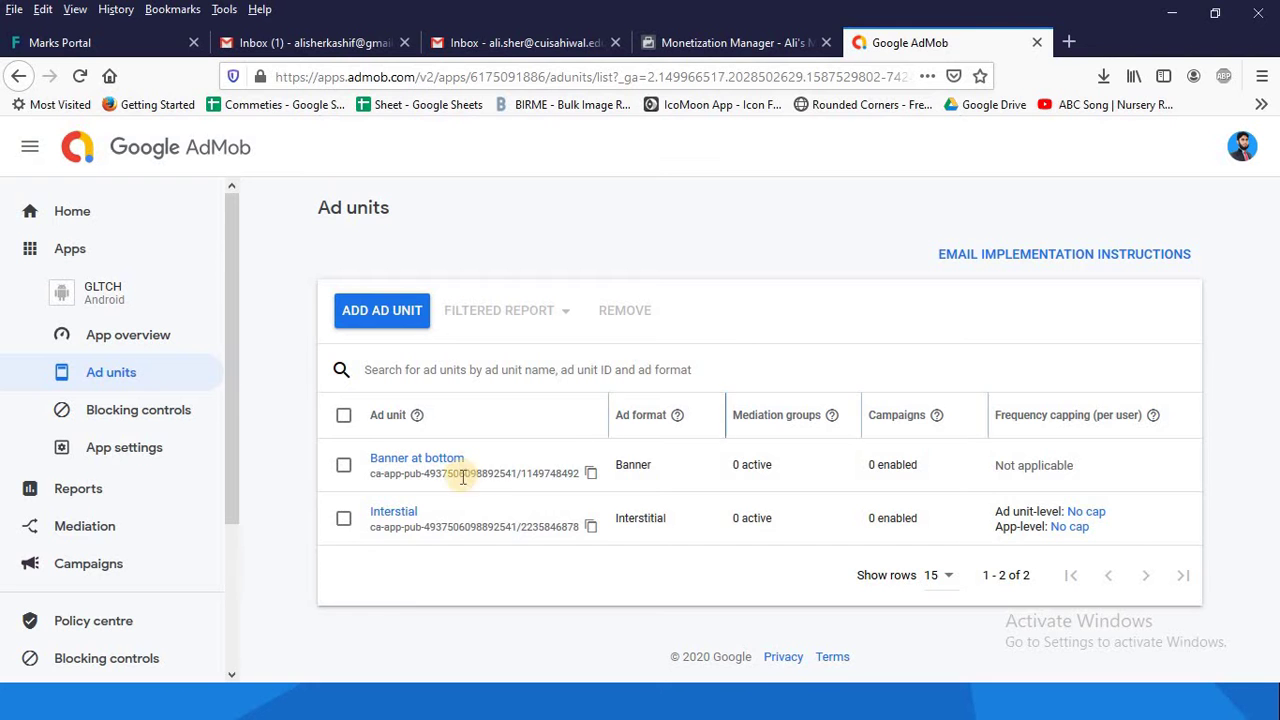
left_click(591, 526)
key("alt+Tab")
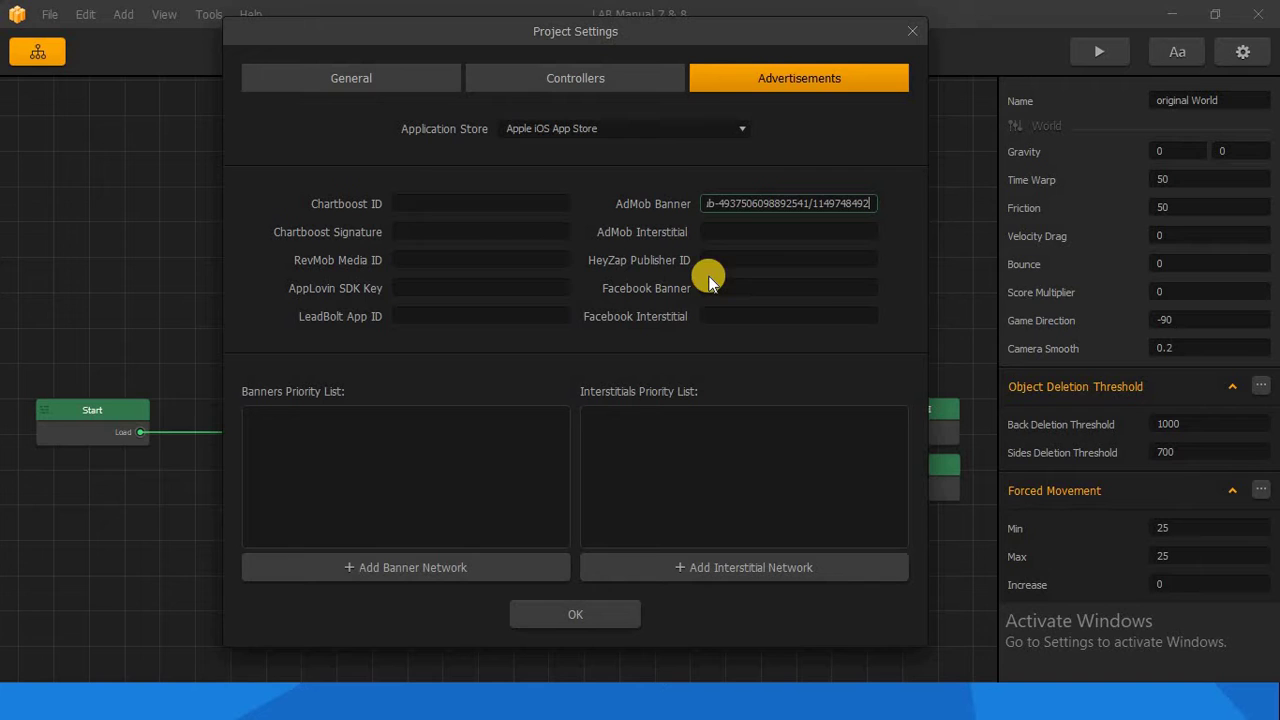
left_click(740, 234)
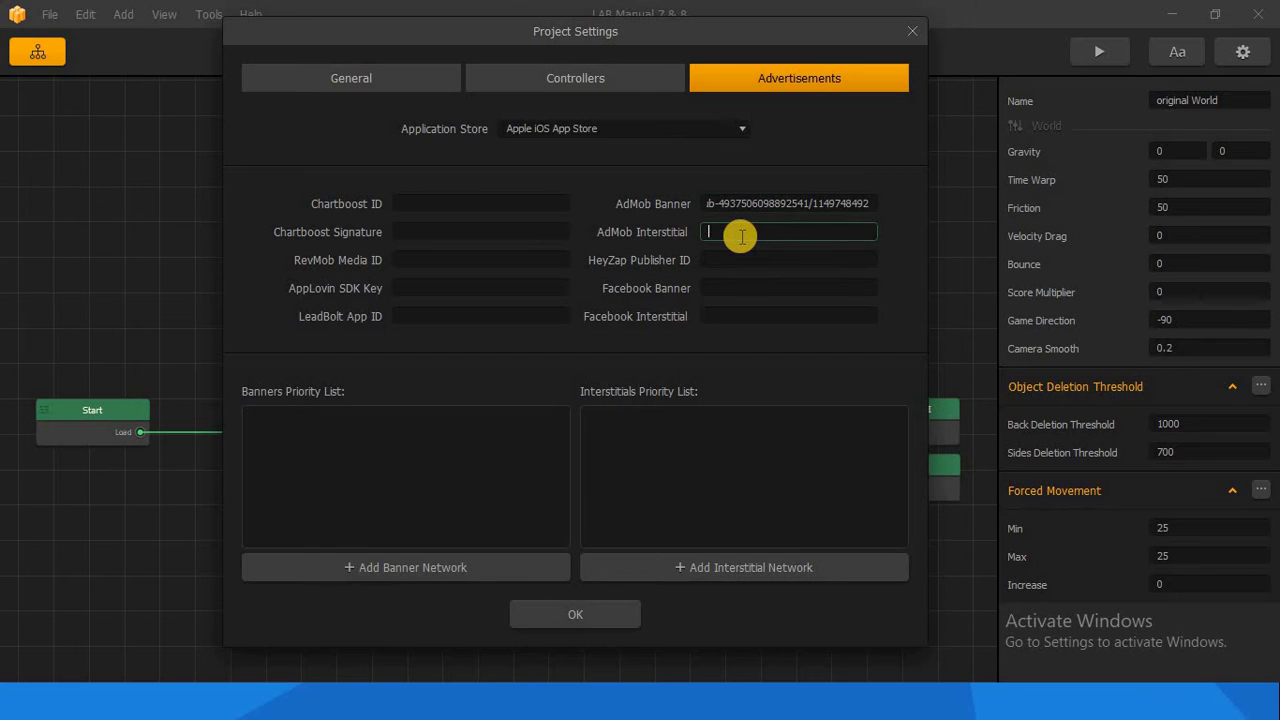
key("ctrl+v")
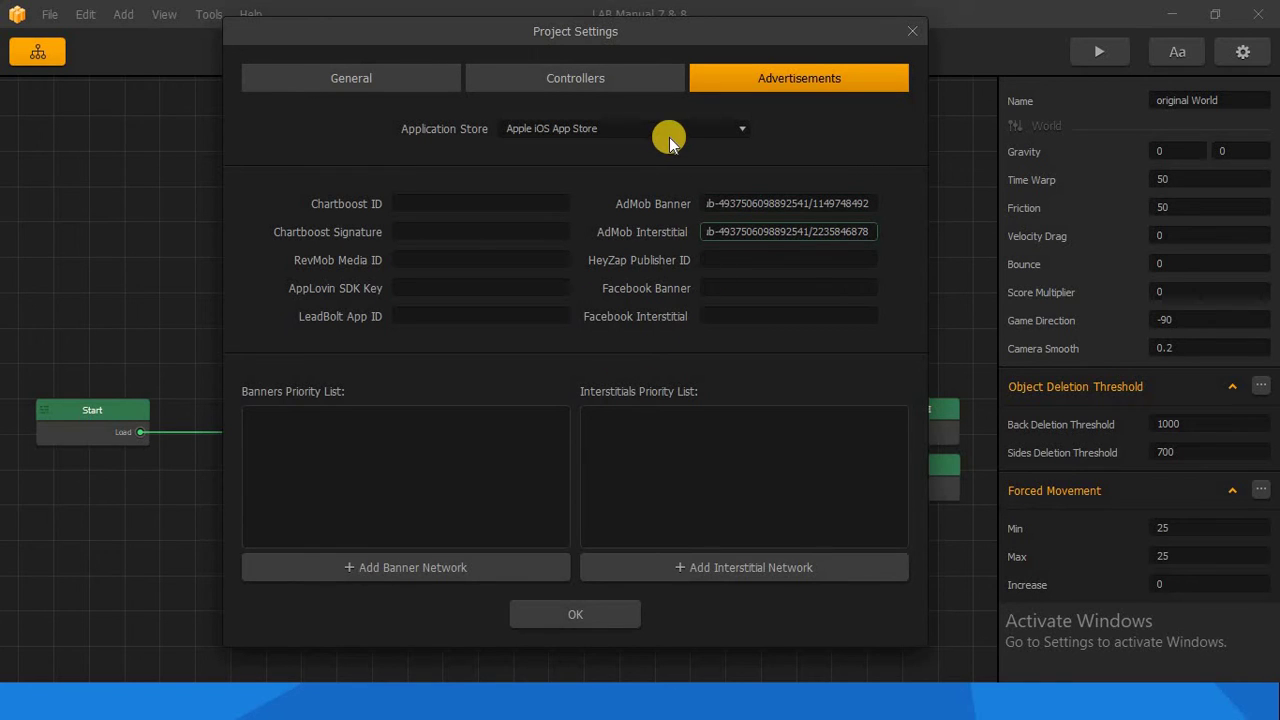
Set the application store to Google Play Store and paste the interstitial ad unit ID as its AdMob Interstitial ID.
left_click(548, 130)
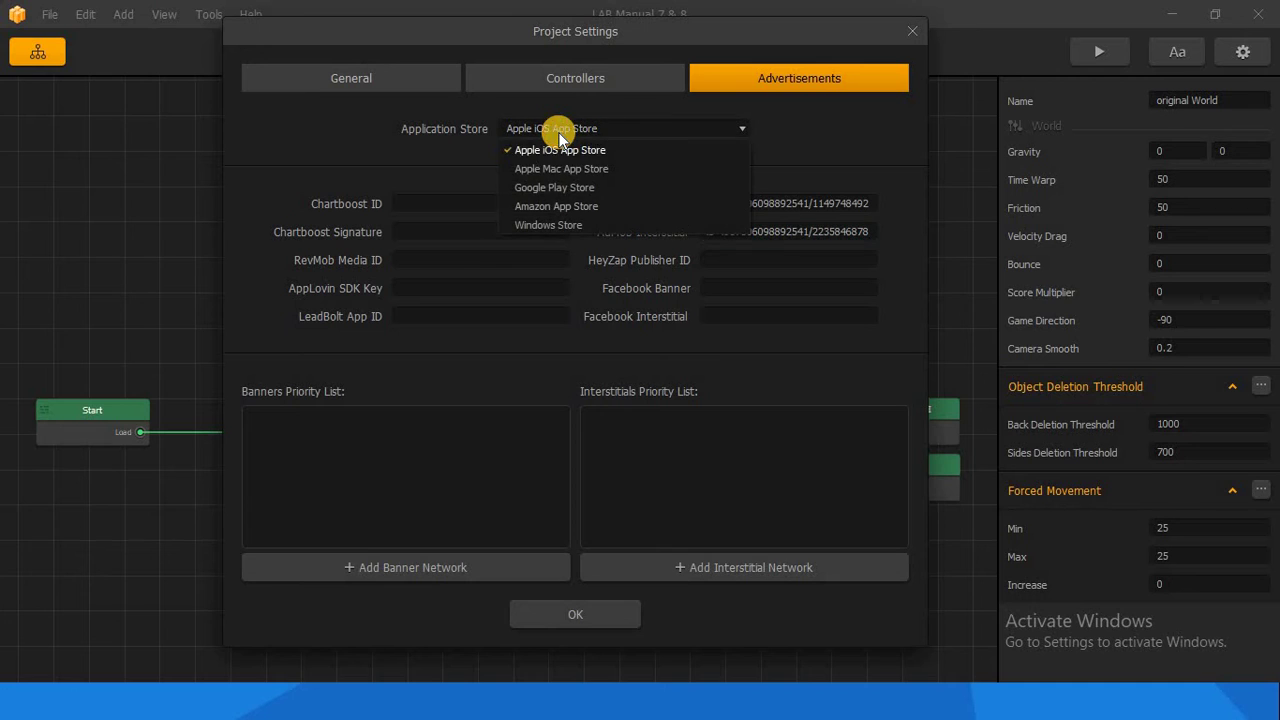
left_click(560, 190)
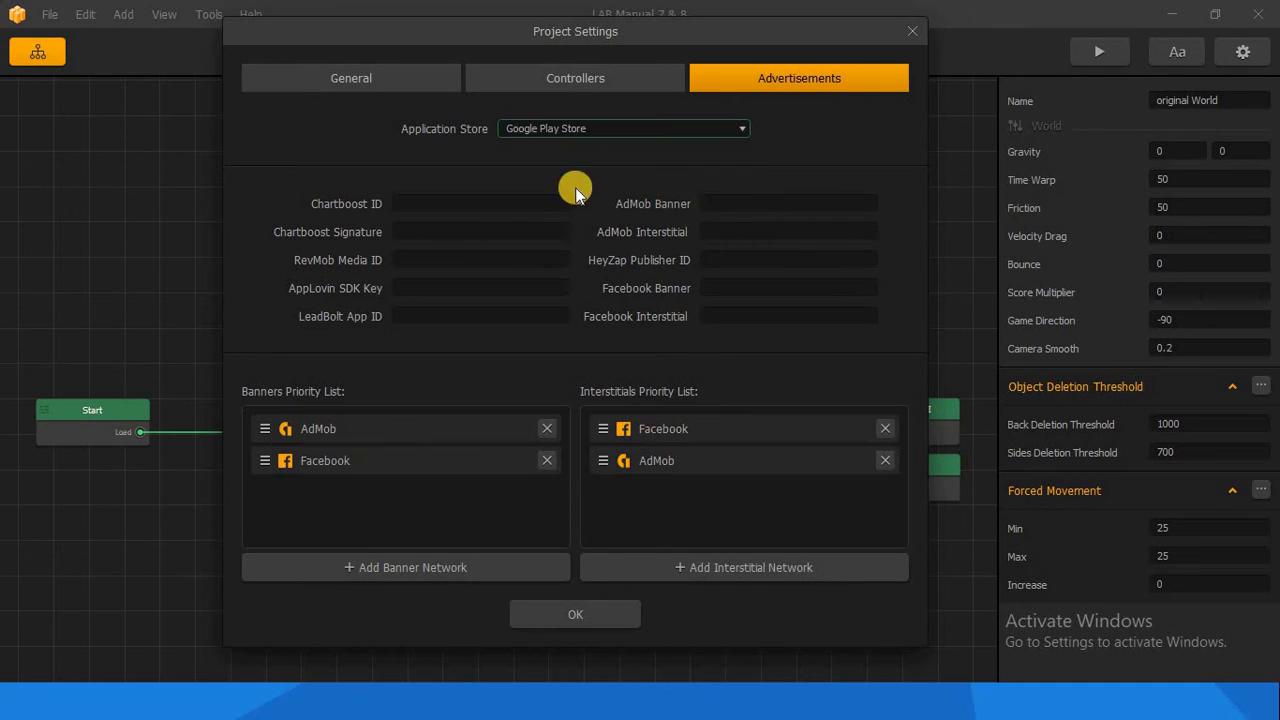
left_click(770, 203)
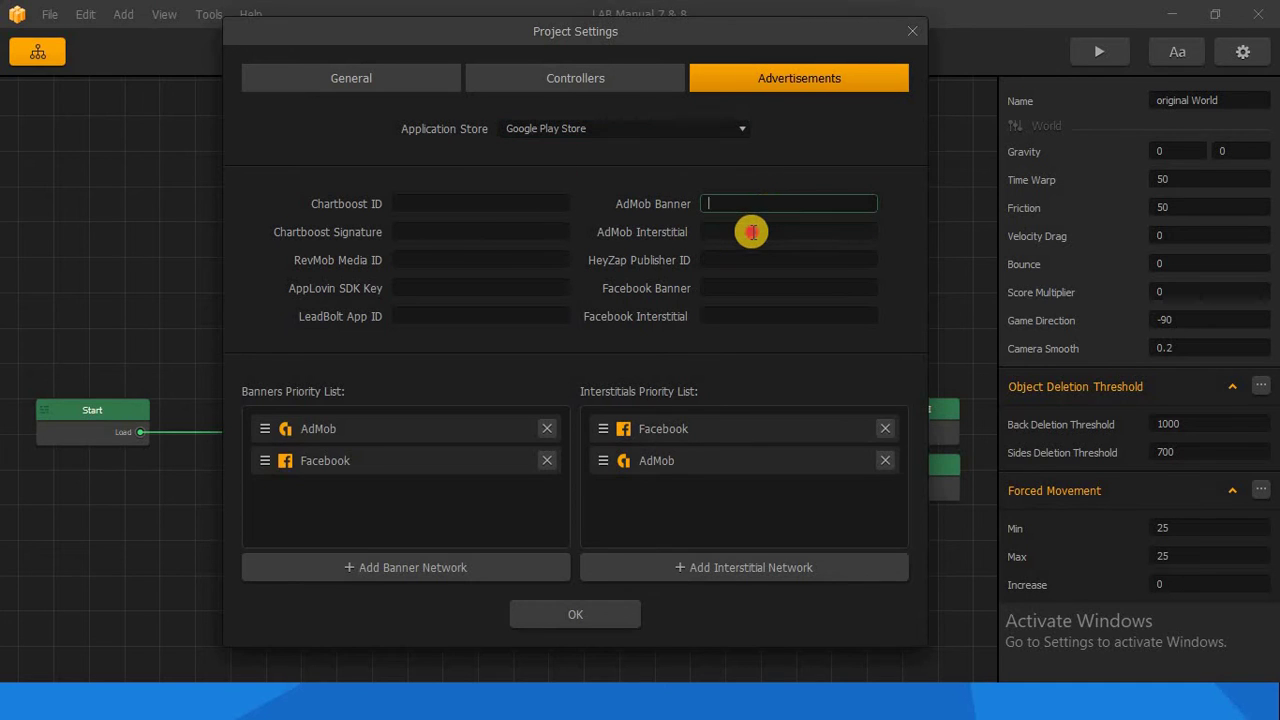
left_click(751, 232)
key("ctrl+v")
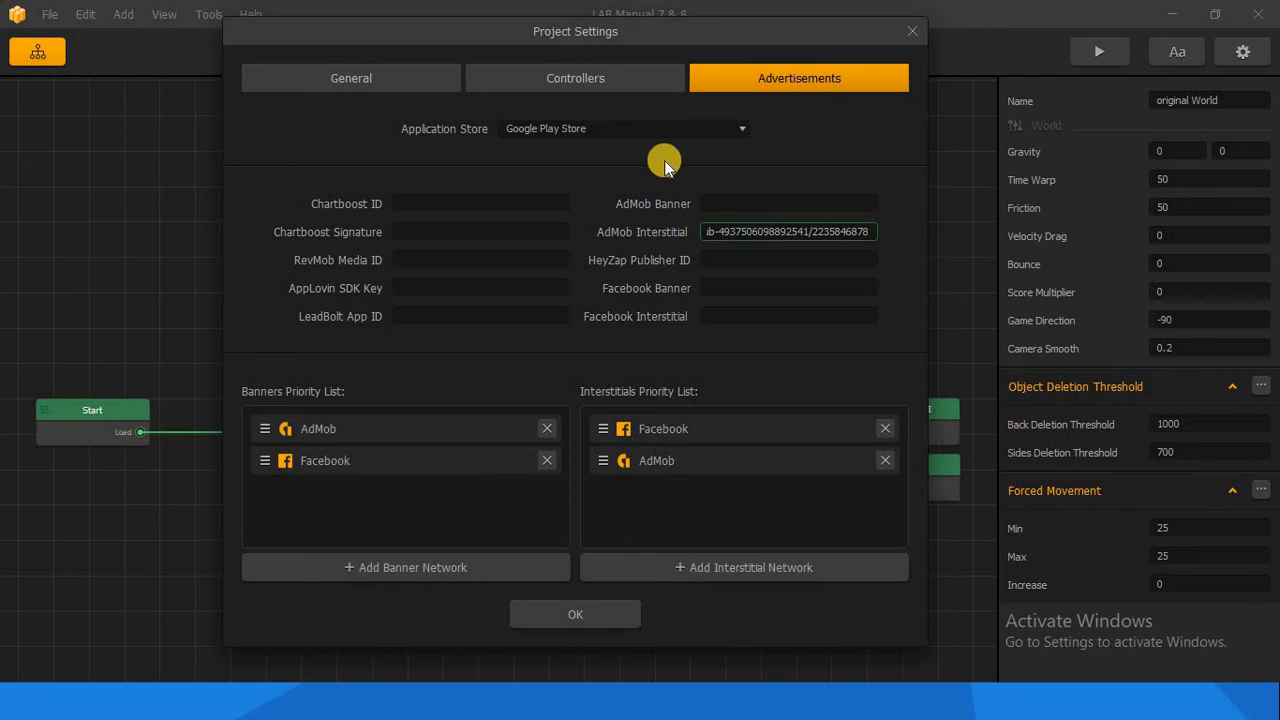
Copy the banner ad unit ID from AdMob and paste it as the AdMob Banner ID for the Google Play Store in Buildbox.
key("alt+Tab")
left_click(591, 473)
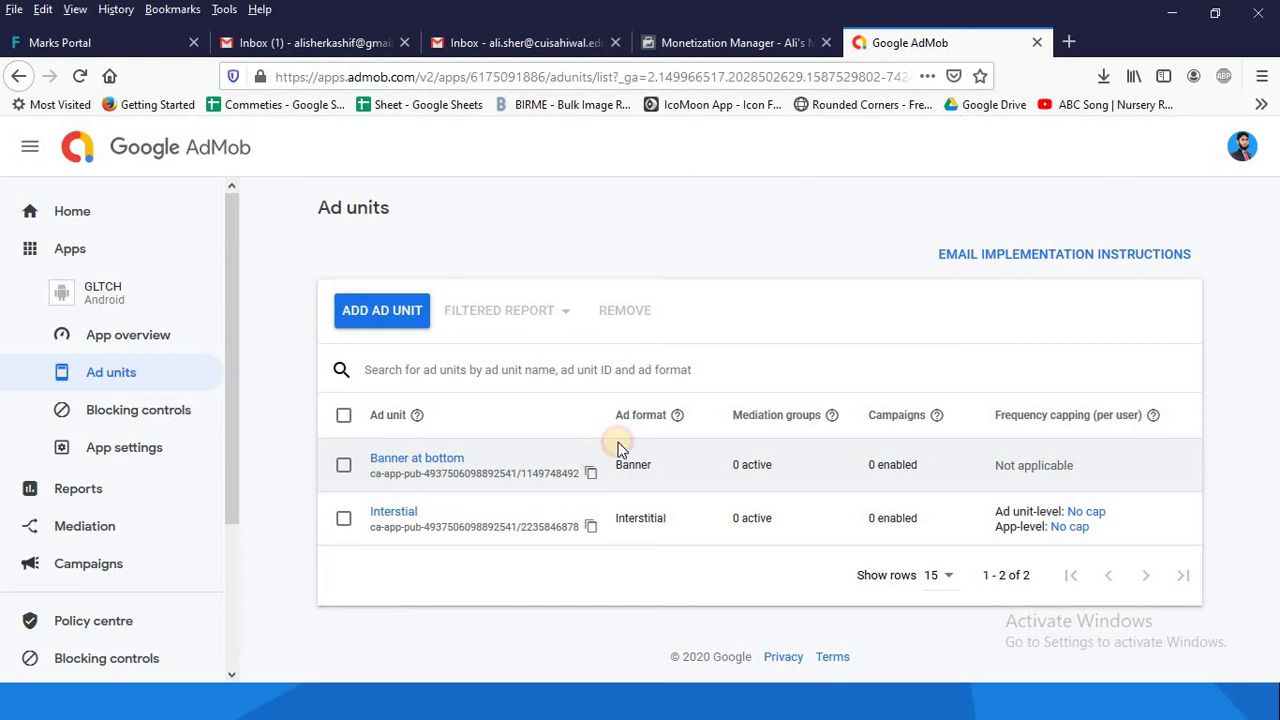
key("alt+Tab")
left_click(733, 206)
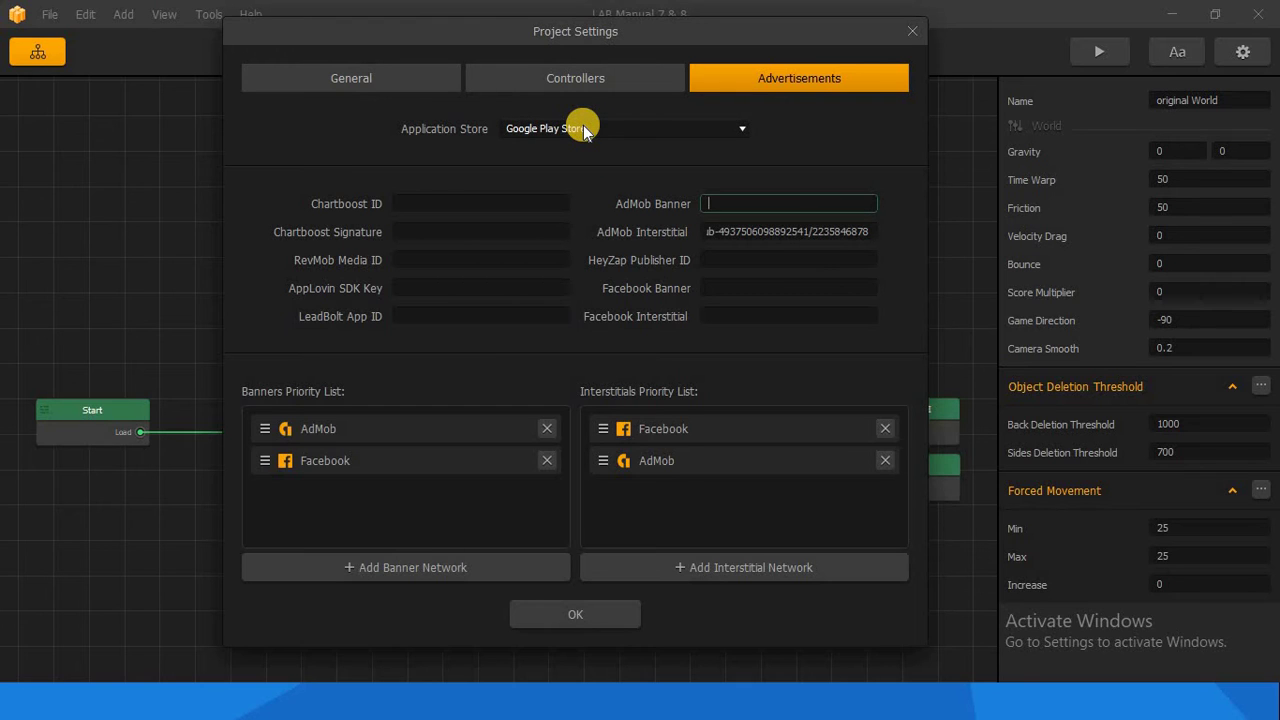
key("ctrl+v")
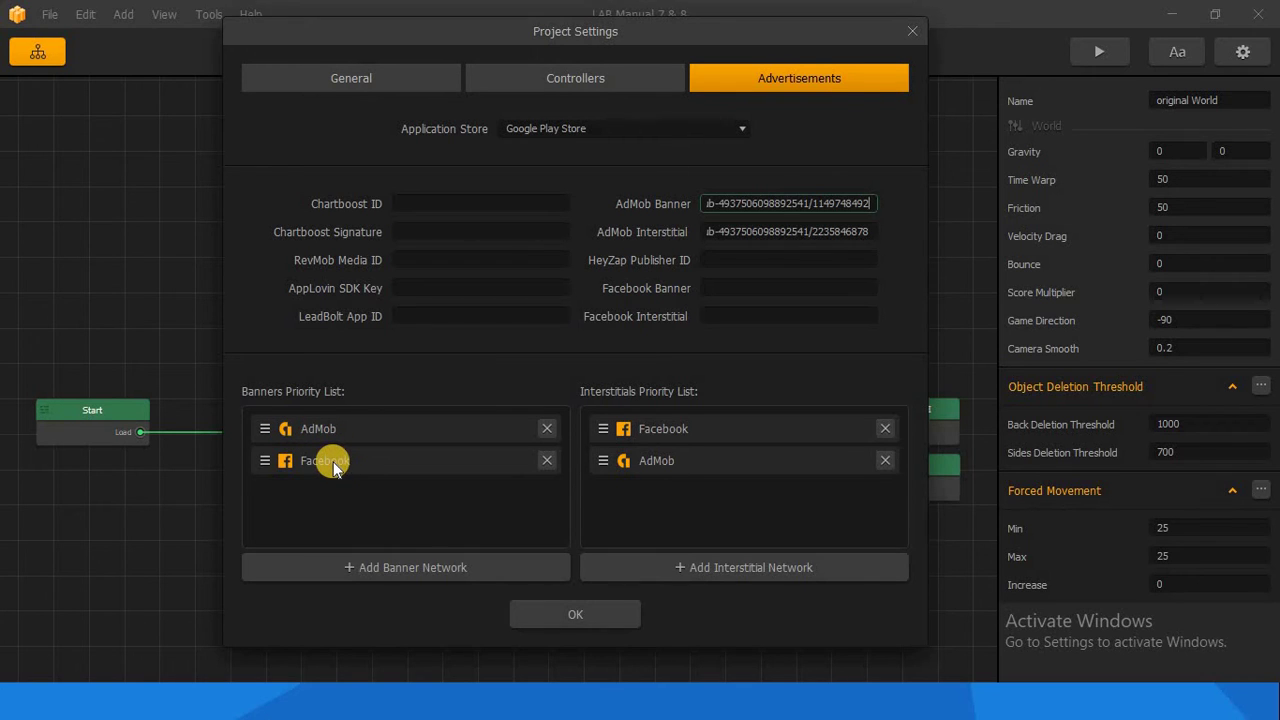
Switch from Buildbox to the browser and open the properties list in Facebook's Monetization Manager.
left_click(750, 289)
left_click(742, 316)
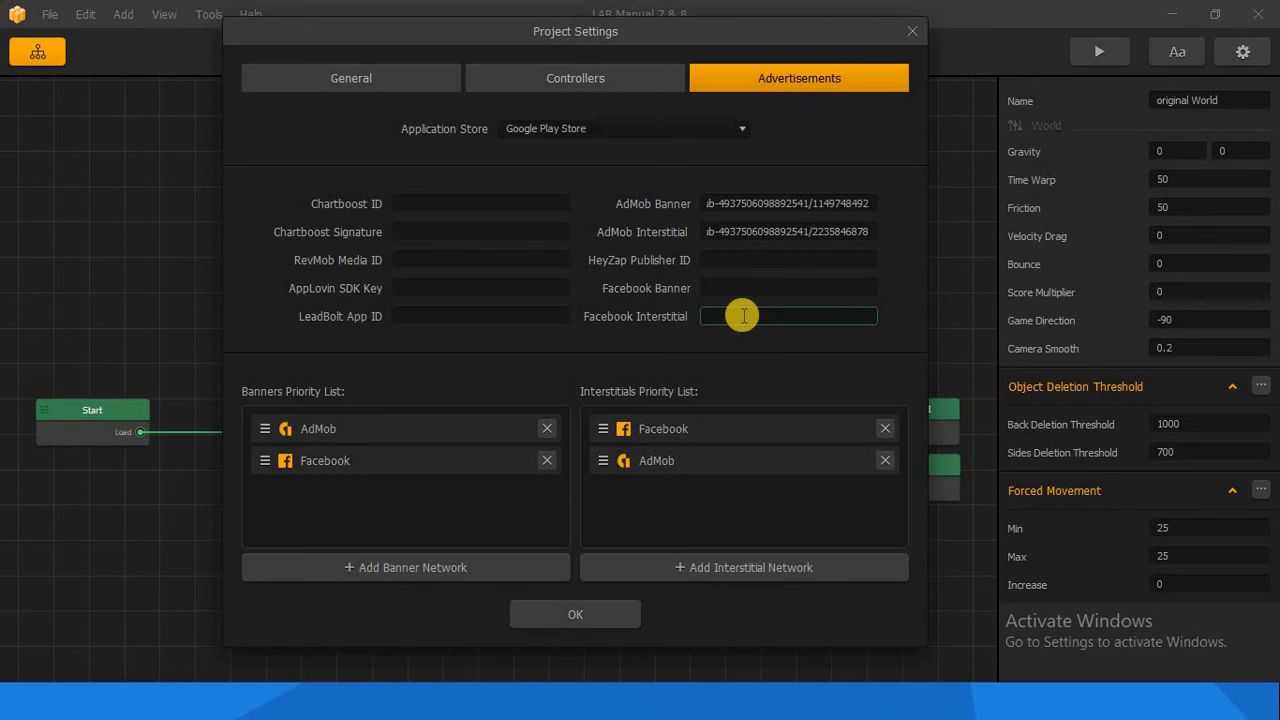
key("alt+Tab")
key("alt+Tab")
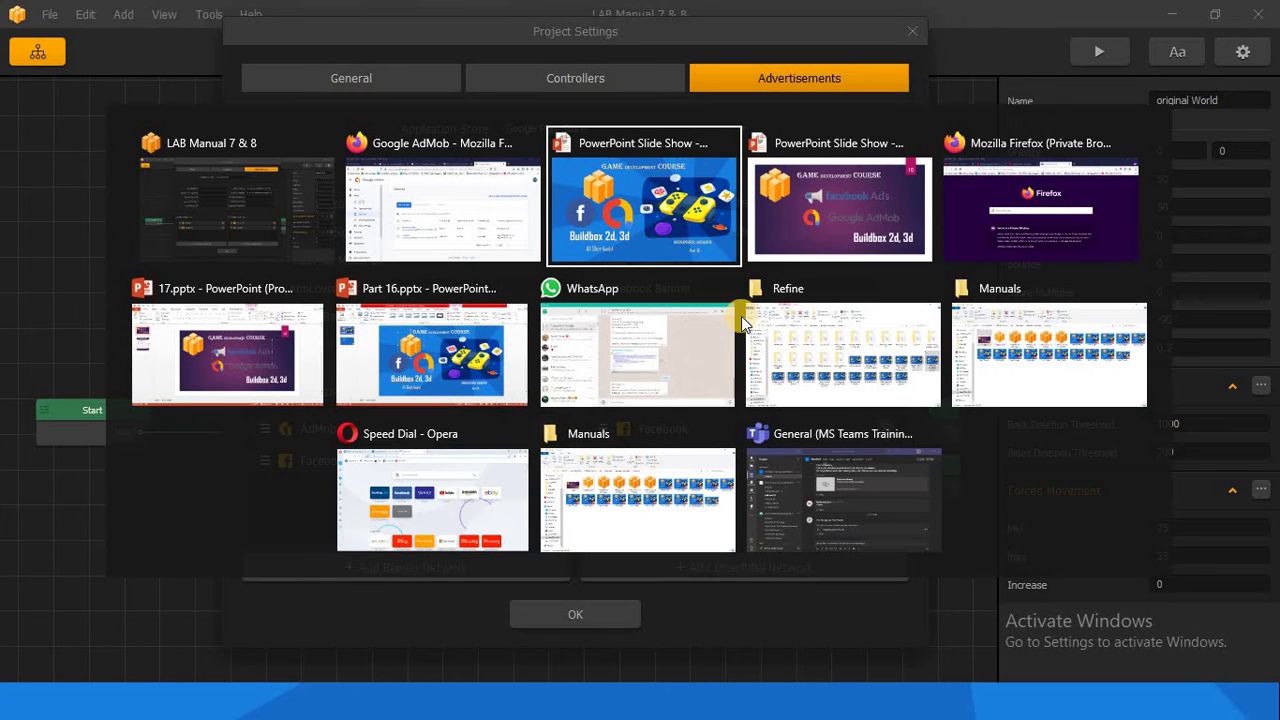
key("alt+shift+Tab")
left_click(740, 37)
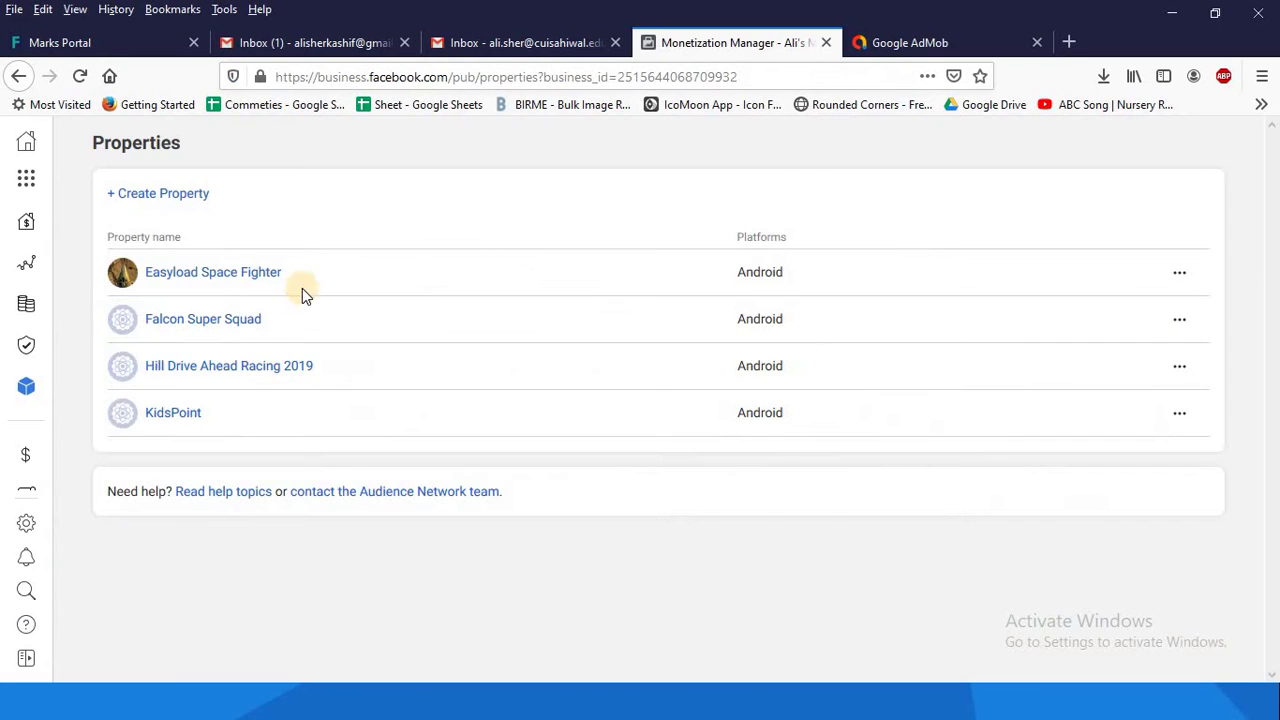
Create a new Monetization Manager property named GLTCH.
mouse_move(28, 165)
left_click(152, 195)
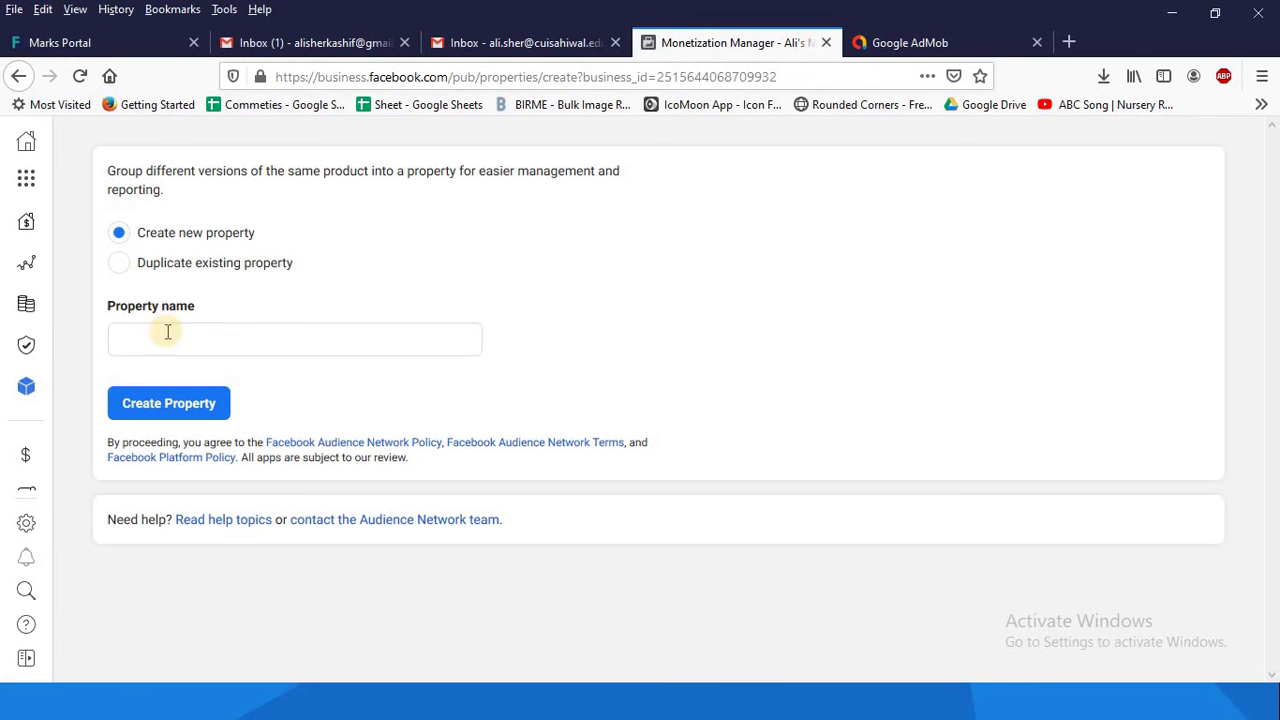
left_click(191, 337)
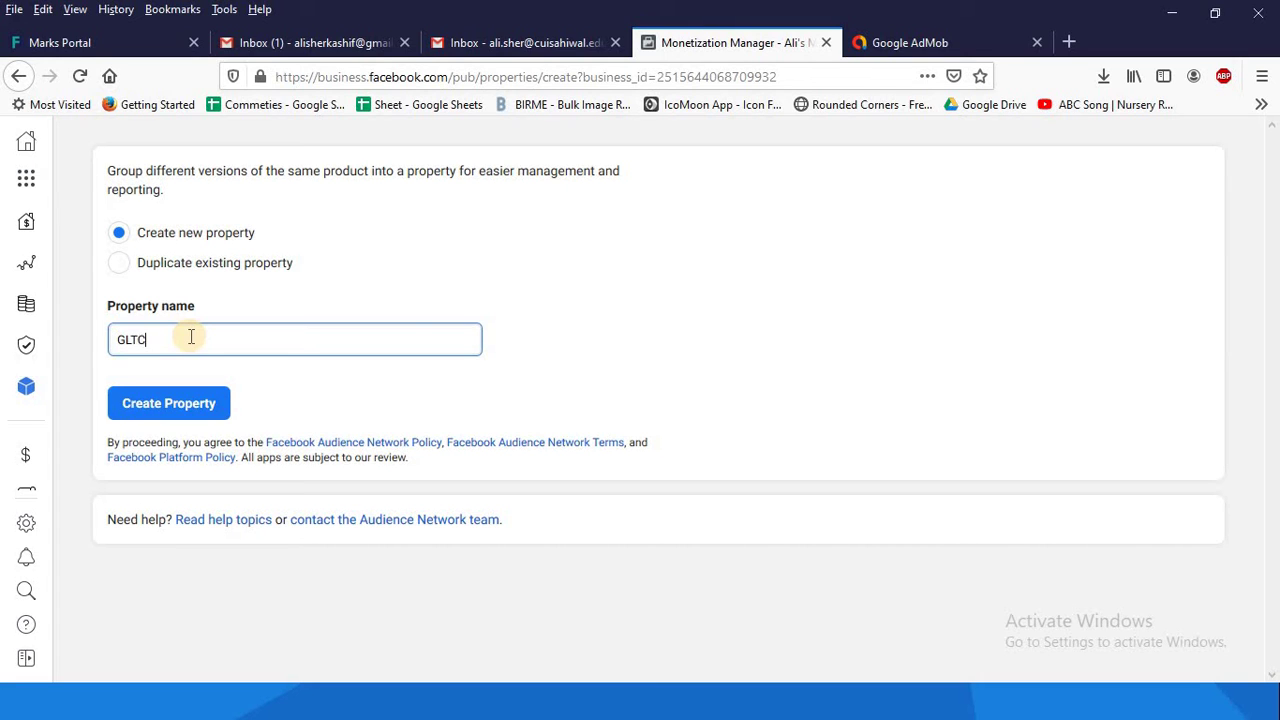
left_click(205, 410)
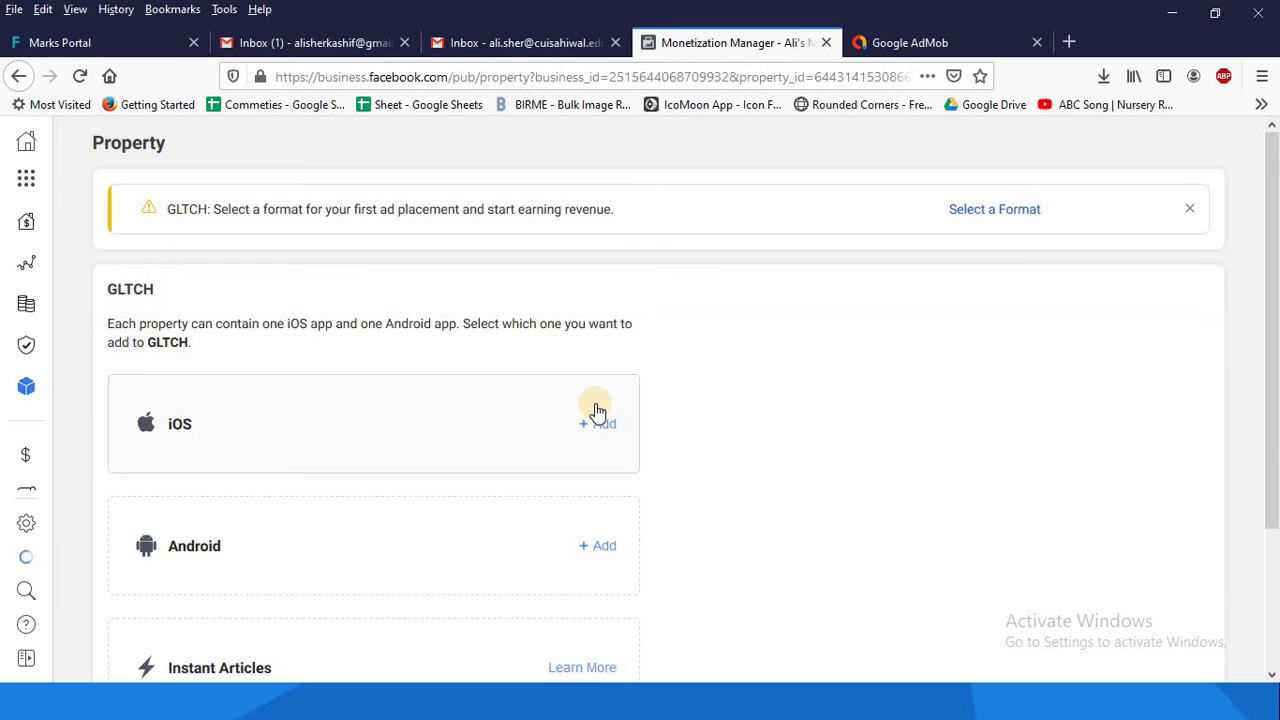
Add the Android platform to the GLTCH property and submit the app information as not live.
scroll(565, 425, "down", 3)
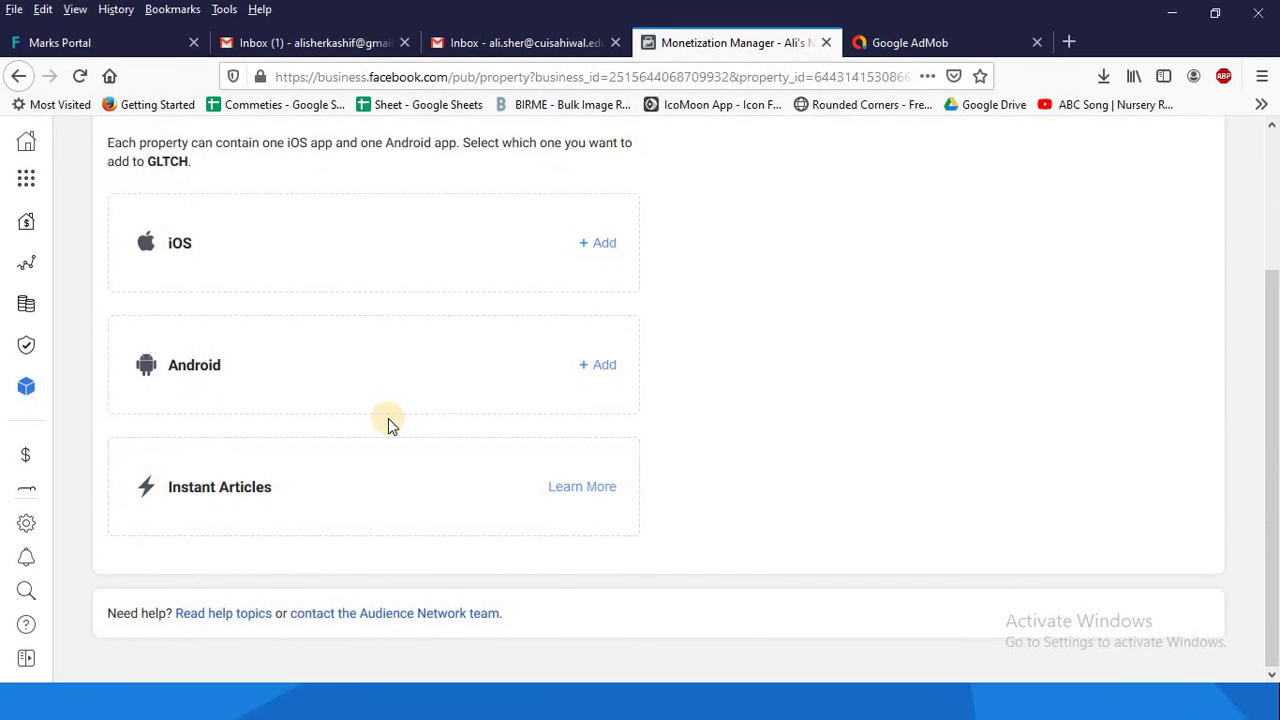
scroll(389, 423, "up", 3)
scroll(343, 457, "down", 2)
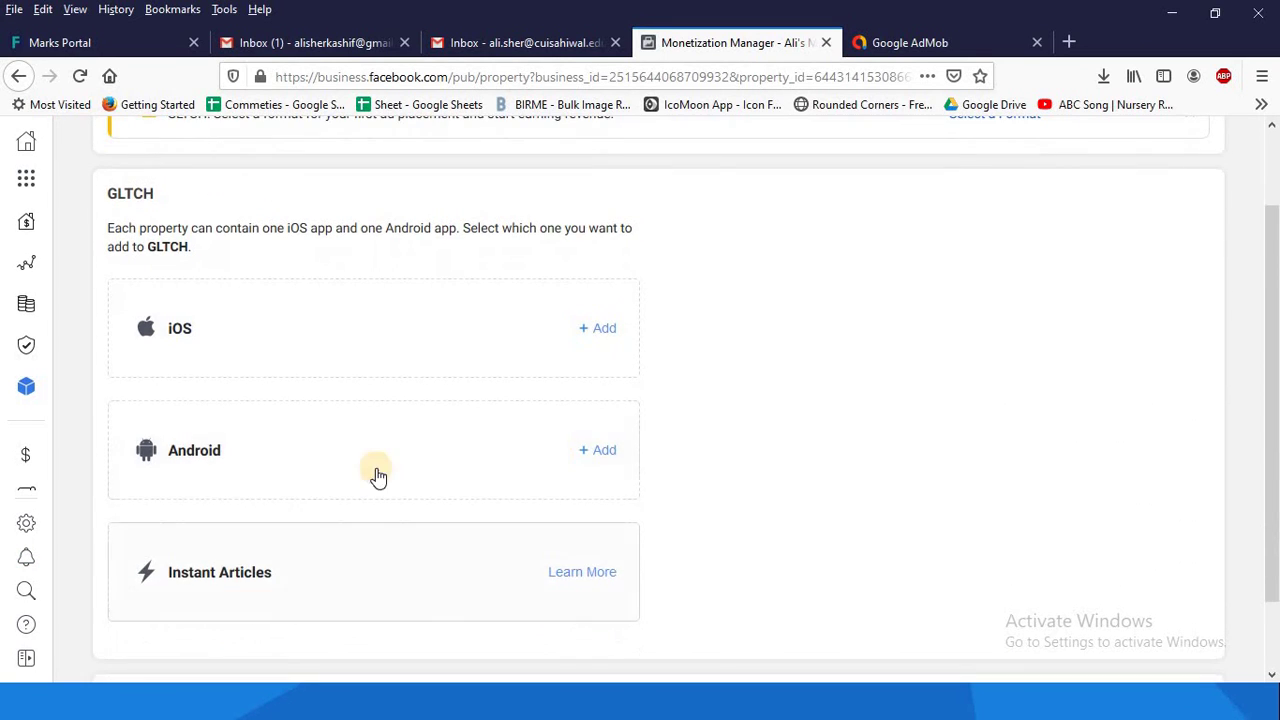
scroll(413, 428, "down", 1)
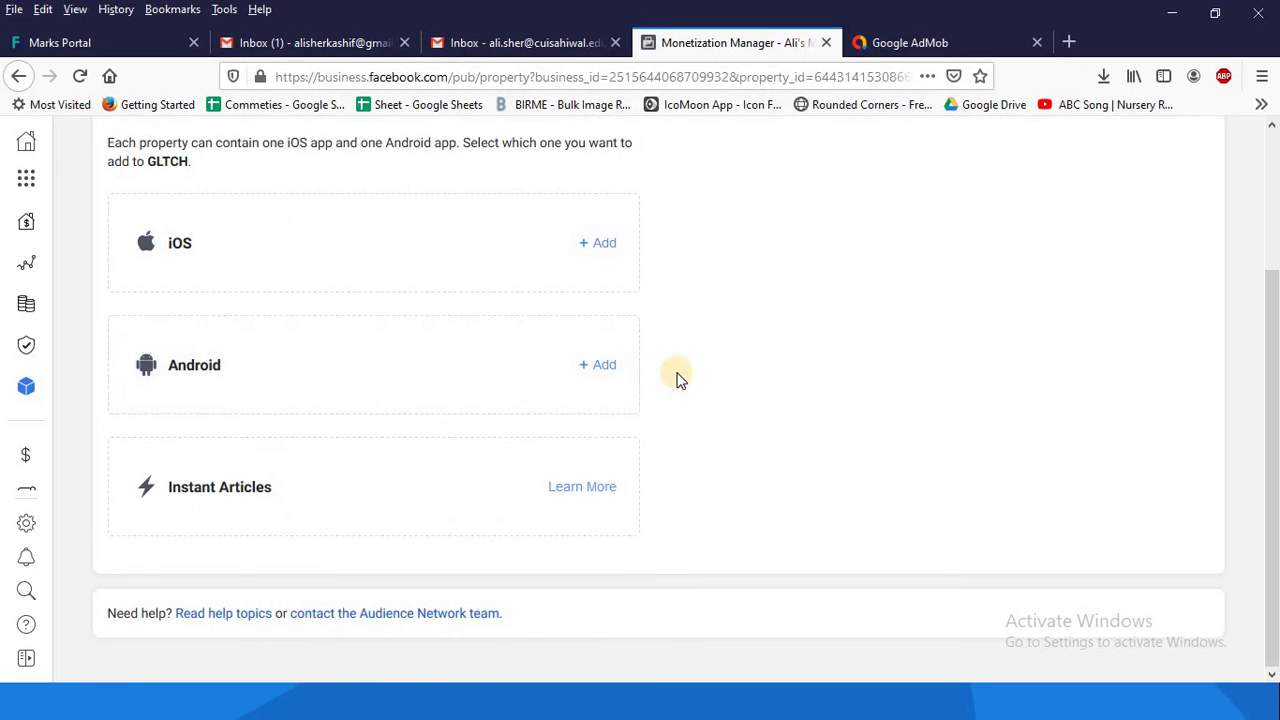
left_click(605, 365)
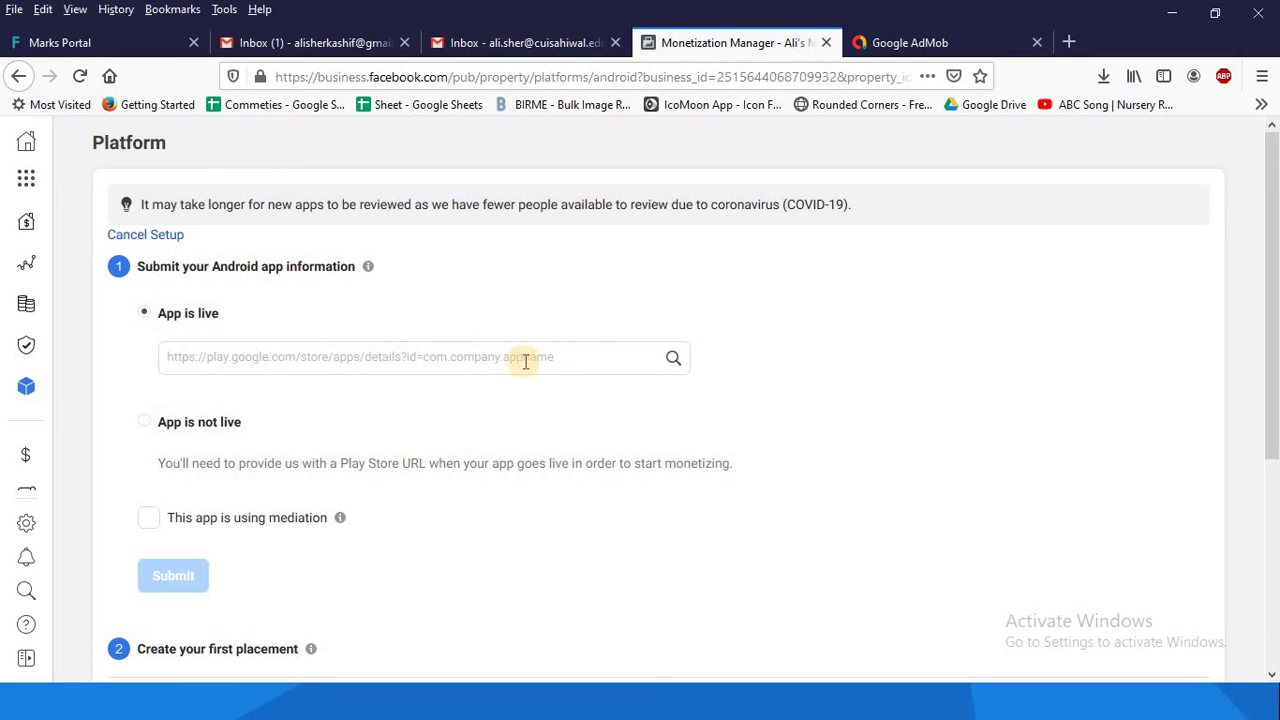
scroll(135, 345, "down", 2)
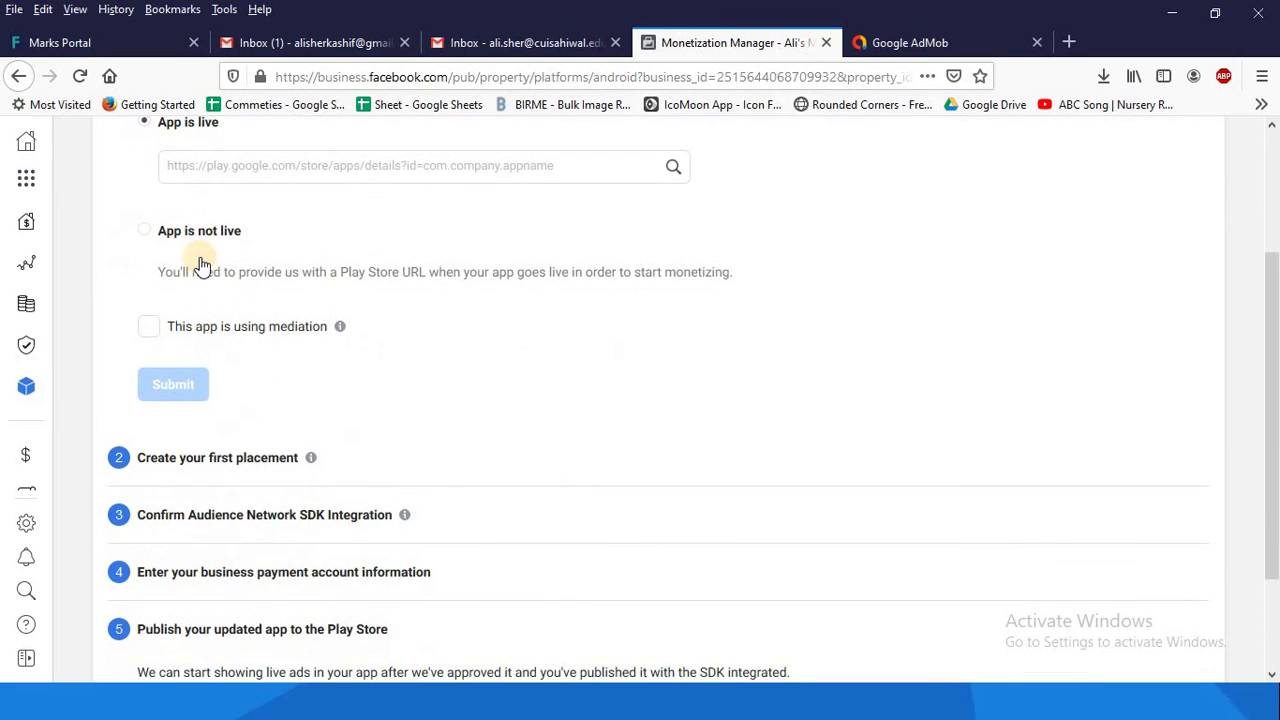
left_click(155, 237)
left_click(167, 386)
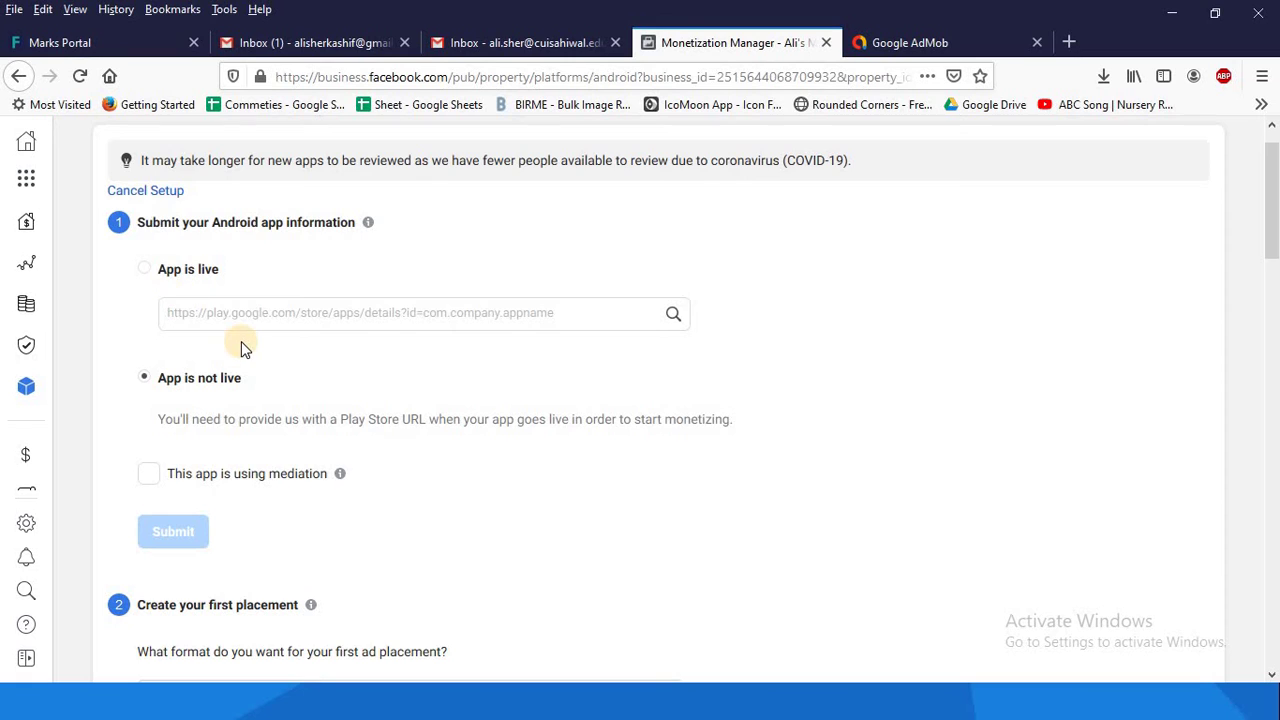
Examine the ad formats offered for the first placement, from Native to Medium Rectangle.
scroll(242, 343, "down", 4)
scroll(315, 343, "down", 2)
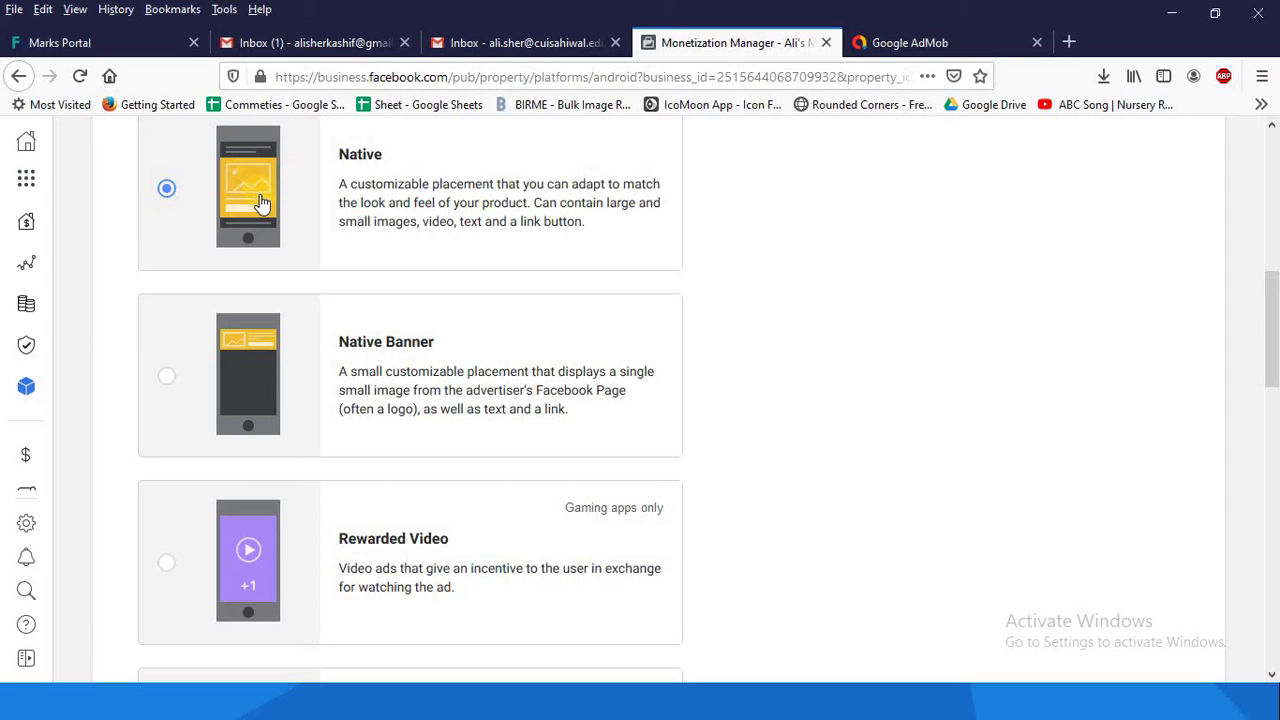
scroll(268, 273, "down", 1)
scroll(268, 275, "down", 1)
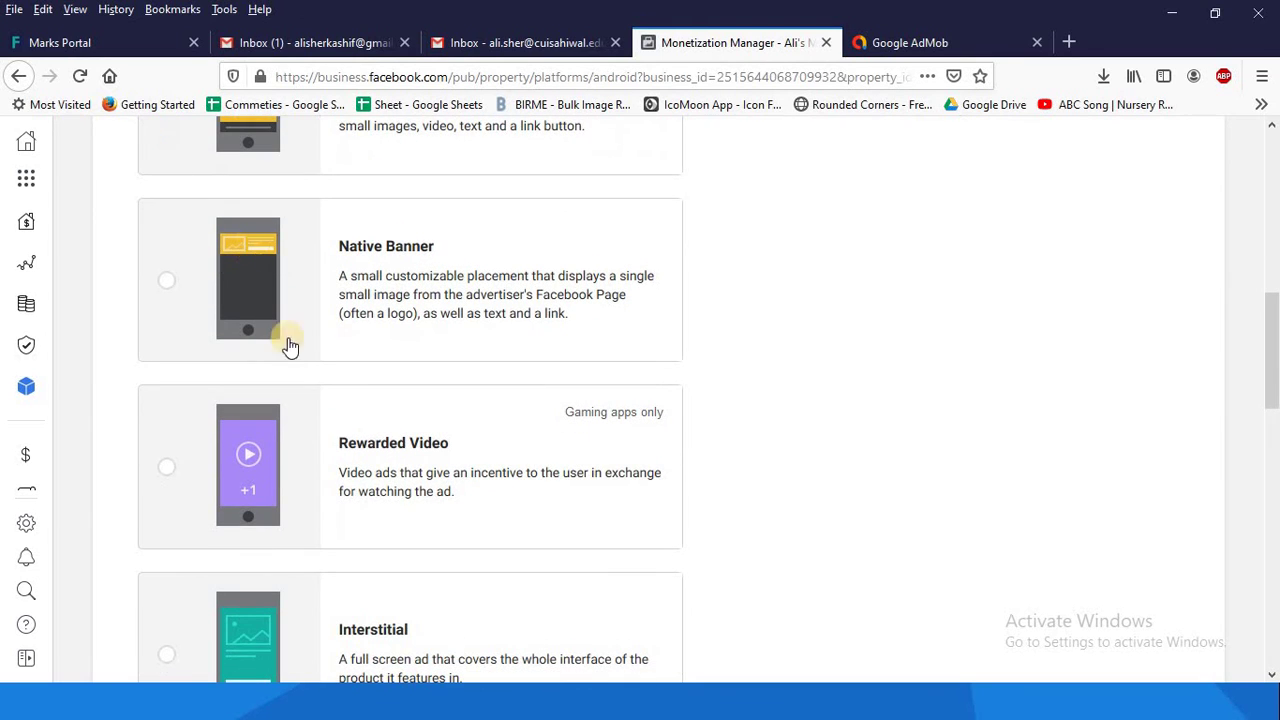
scroll(433, 440, "down", 3)
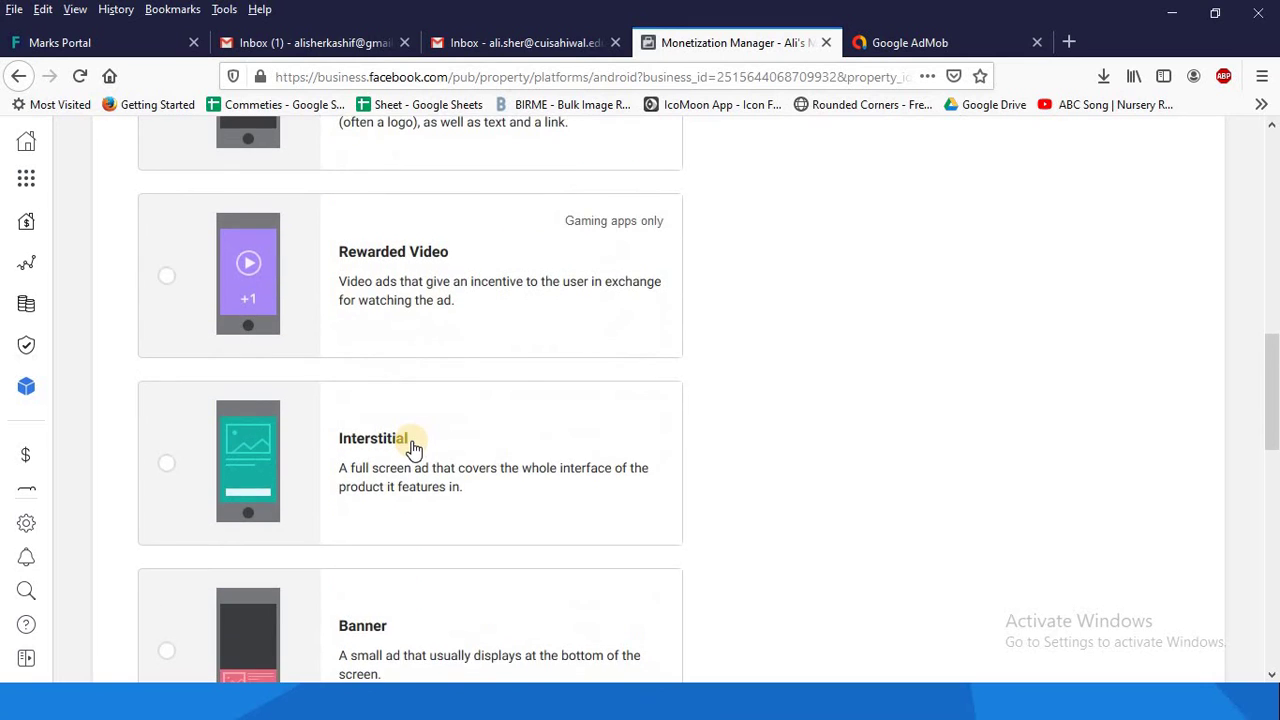
scroll(423, 546, "down", 1)
scroll(425, 549, "down", 2)
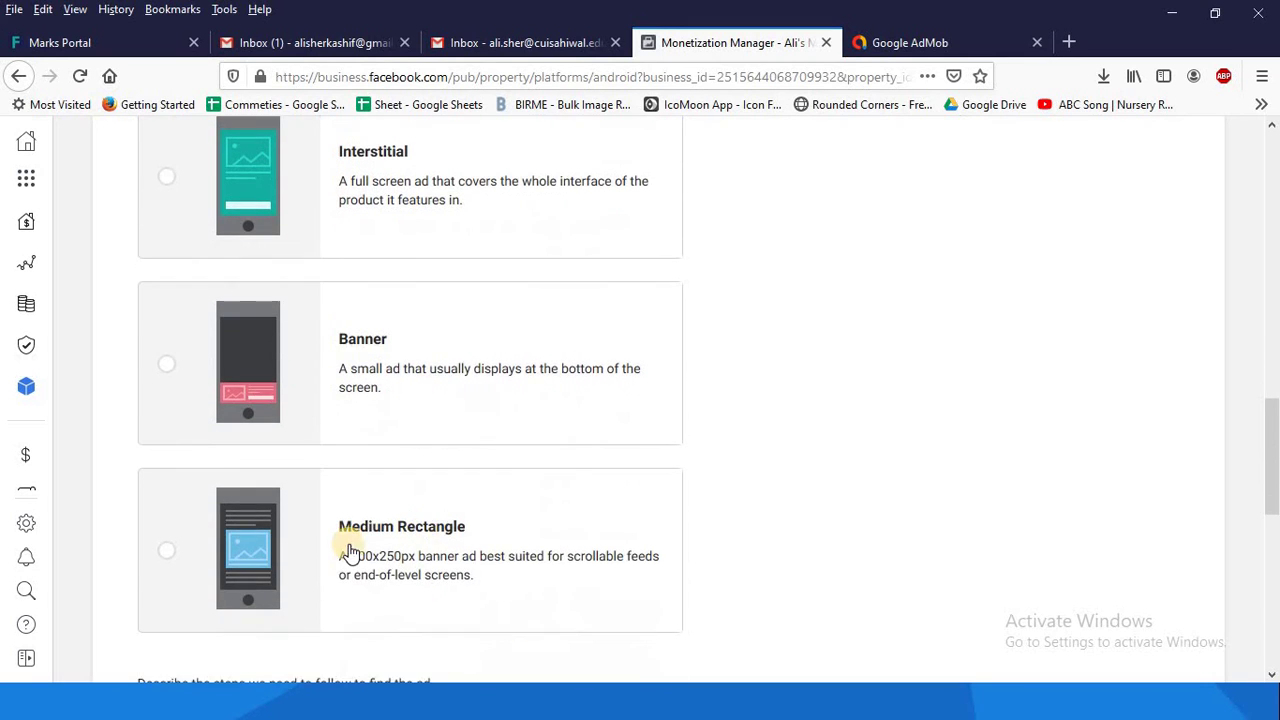
scroll(343, 534, "down", 3)
scroll(370, 440, "up", 9)
scroll(366, 423, "up", 2)
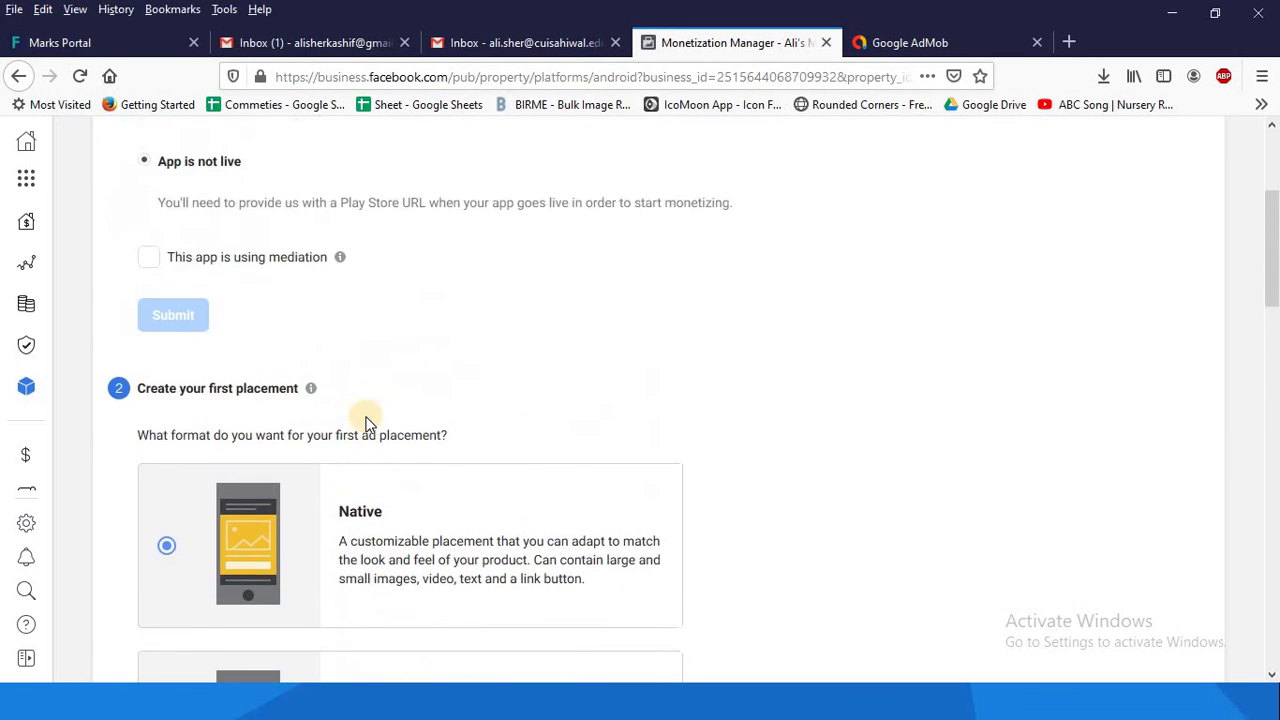
Create the first ad placement in the Banner format, describing the steps to find the ad as "Main Menu".
scroll(363, 431, "down", 5)
scroll(315, 397, "down", 3)
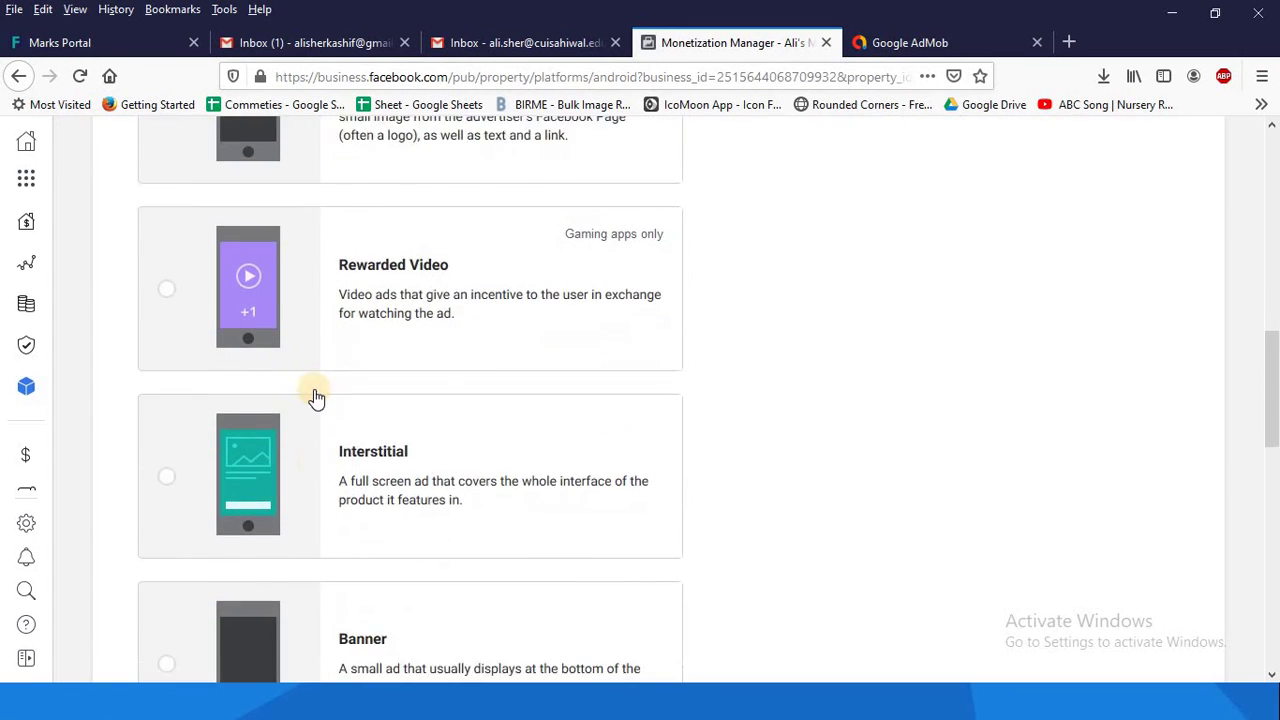
left_click(166, 463)
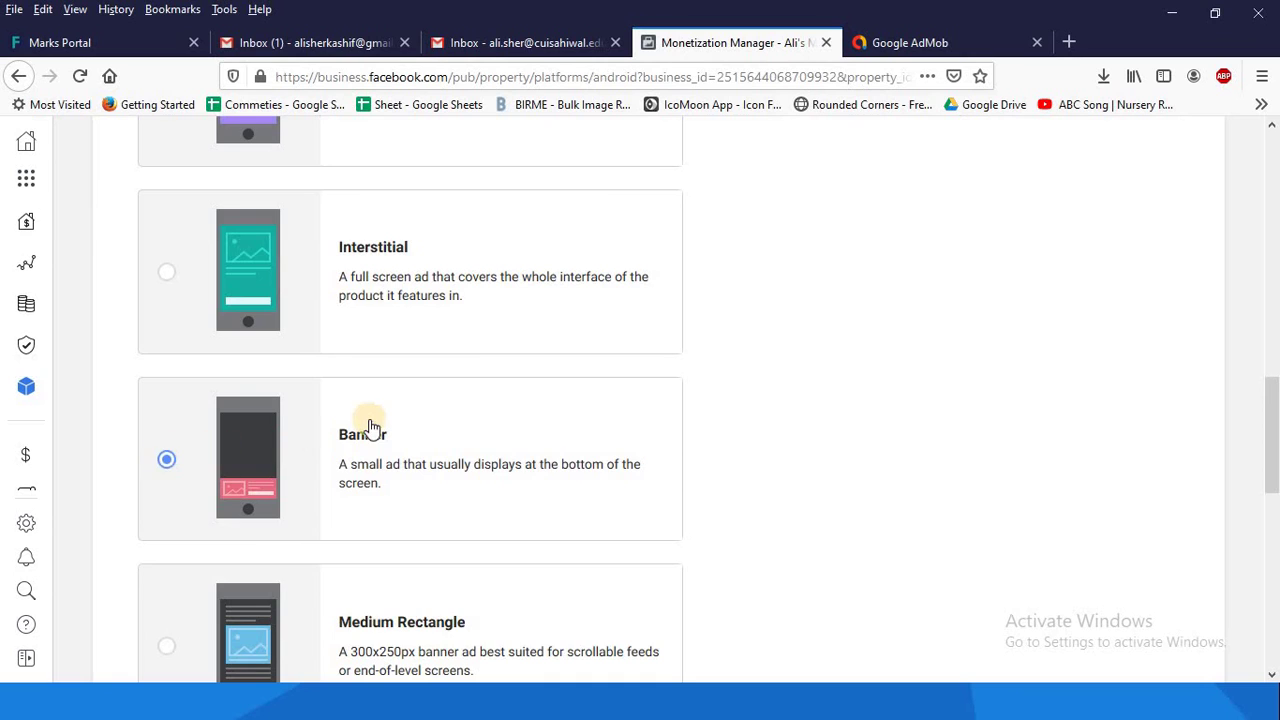
scroll(368, 428, "down", 5)
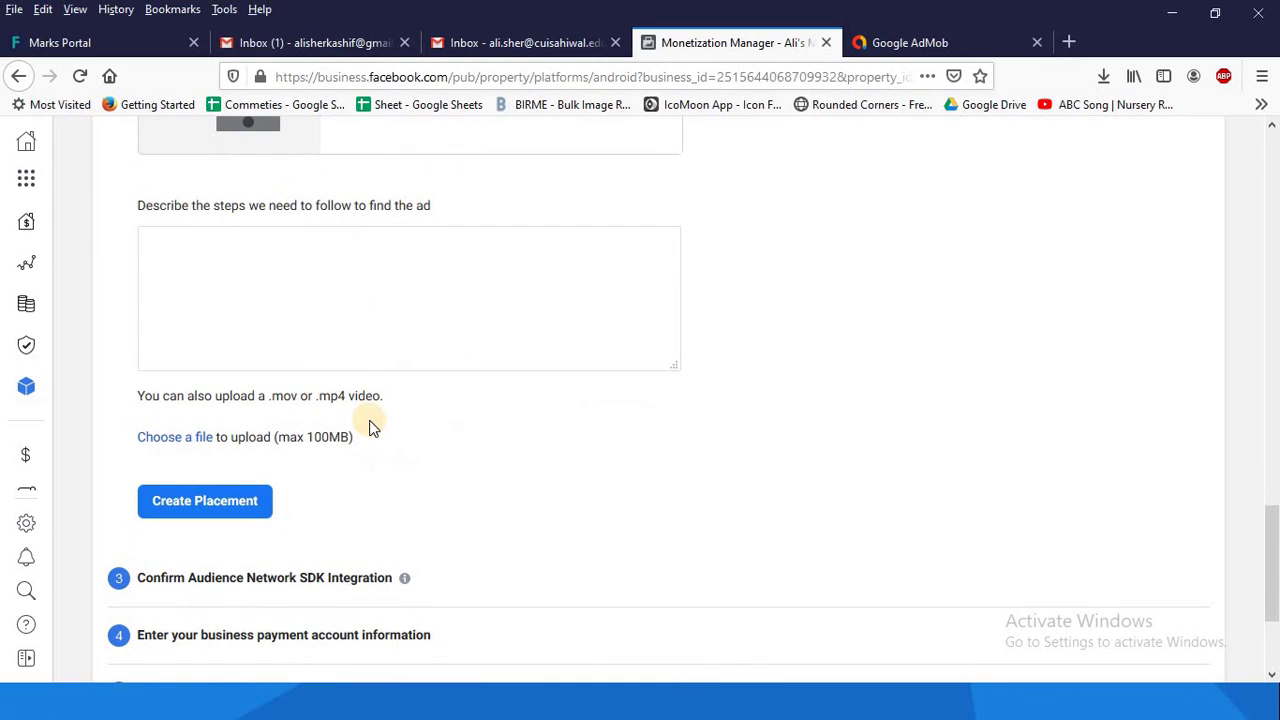
left_click(400, 300)
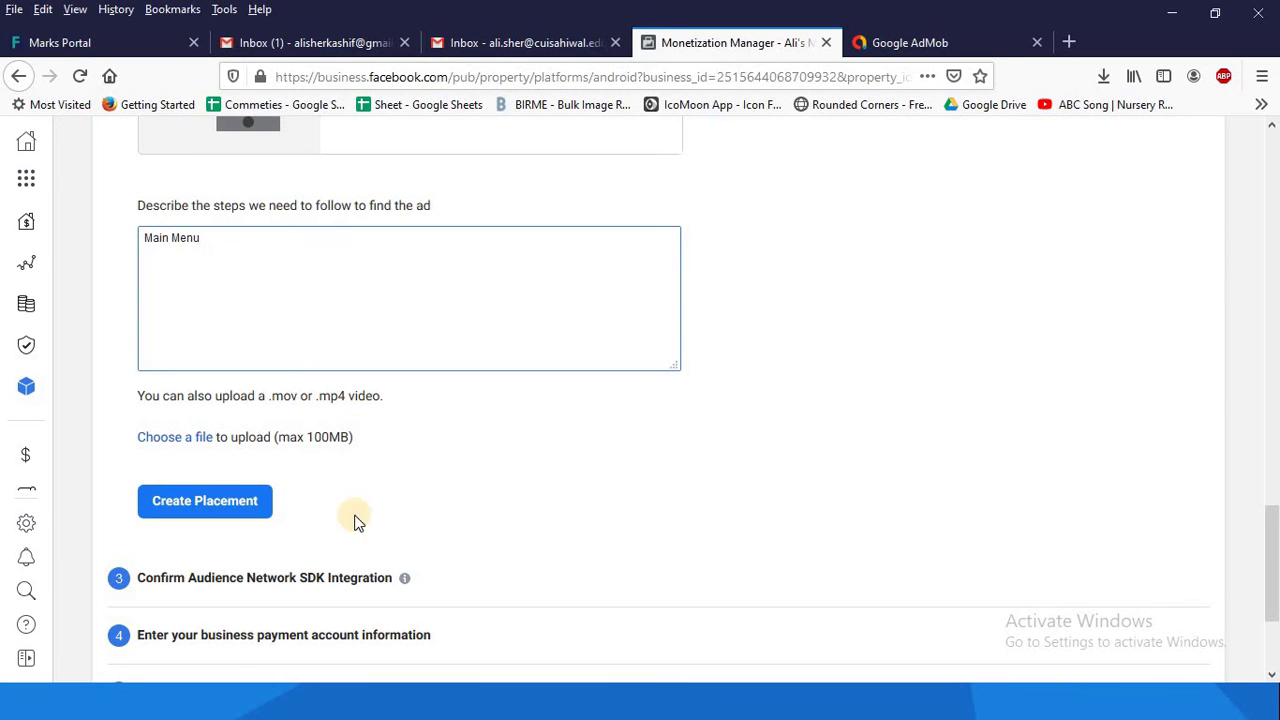
left_click(258, 524)
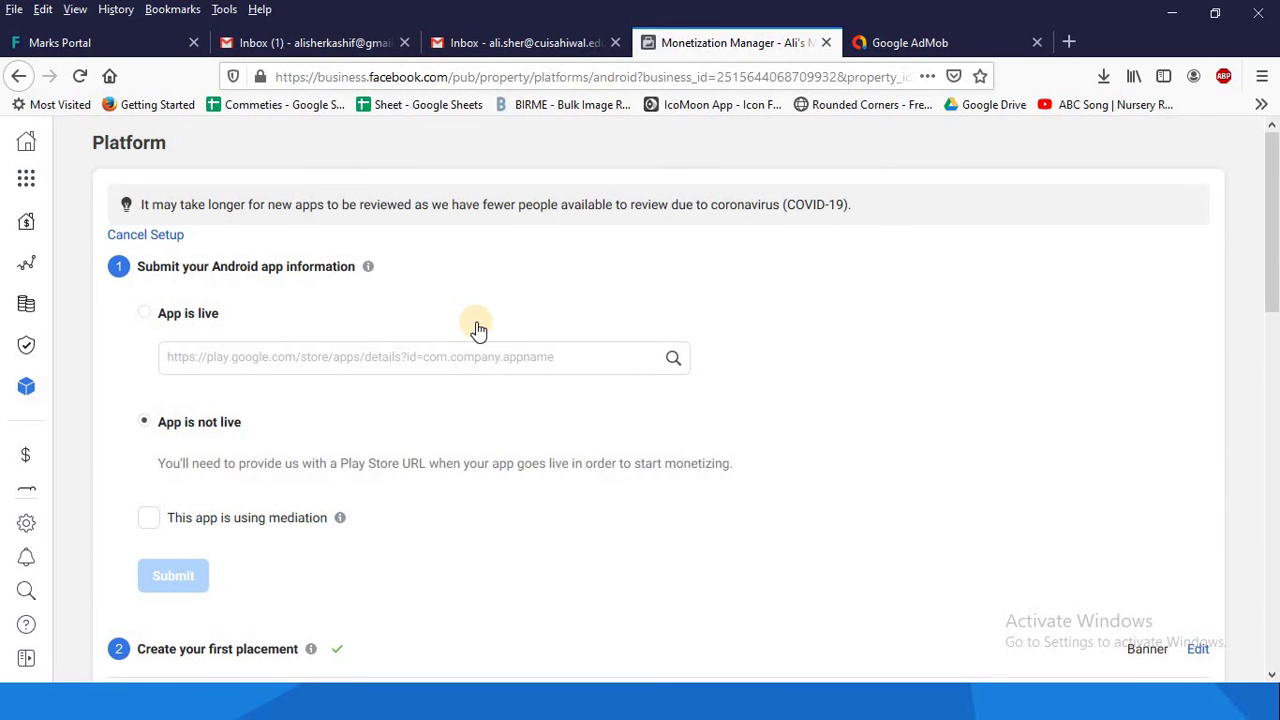
Assign the existing business payment account to the GLTCH property's Android setup.
scroll(474, 329, "down", 4)
scroll(476, 329, "down", 3)
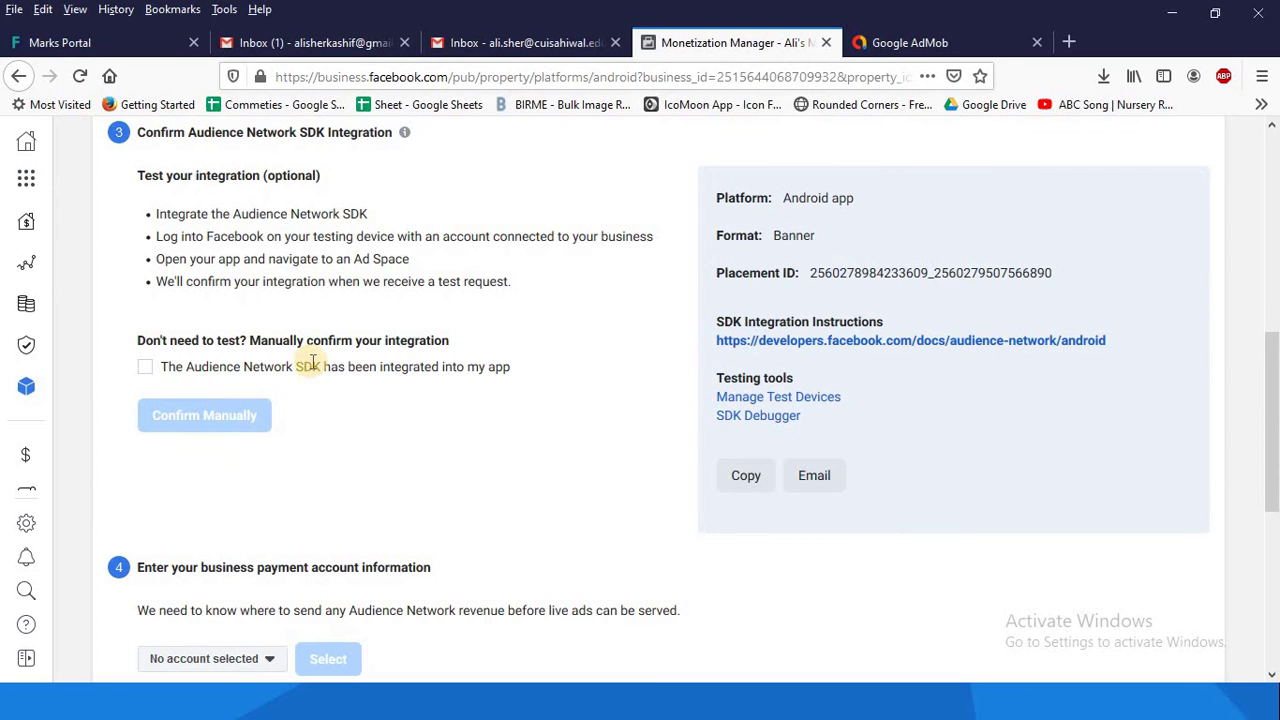
scroll(311, 361, "down", 2)
scroll(267, 314, "down", 1)
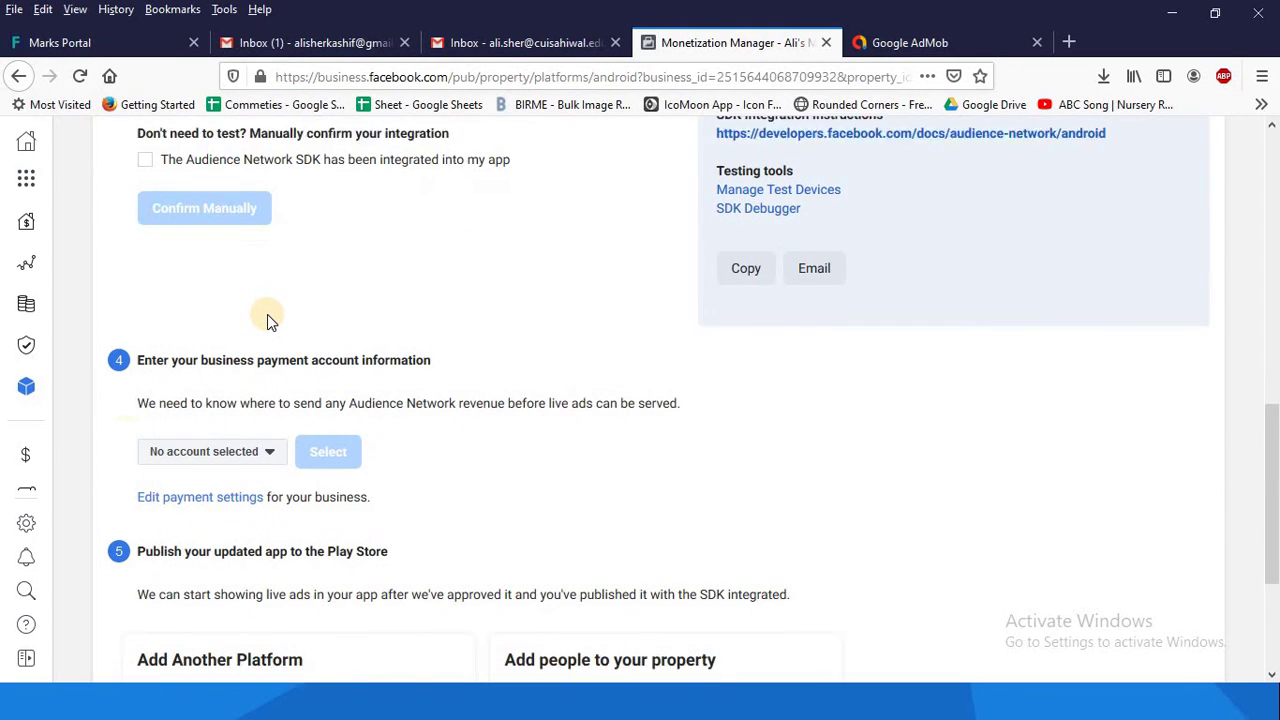
left_click(262, 372)
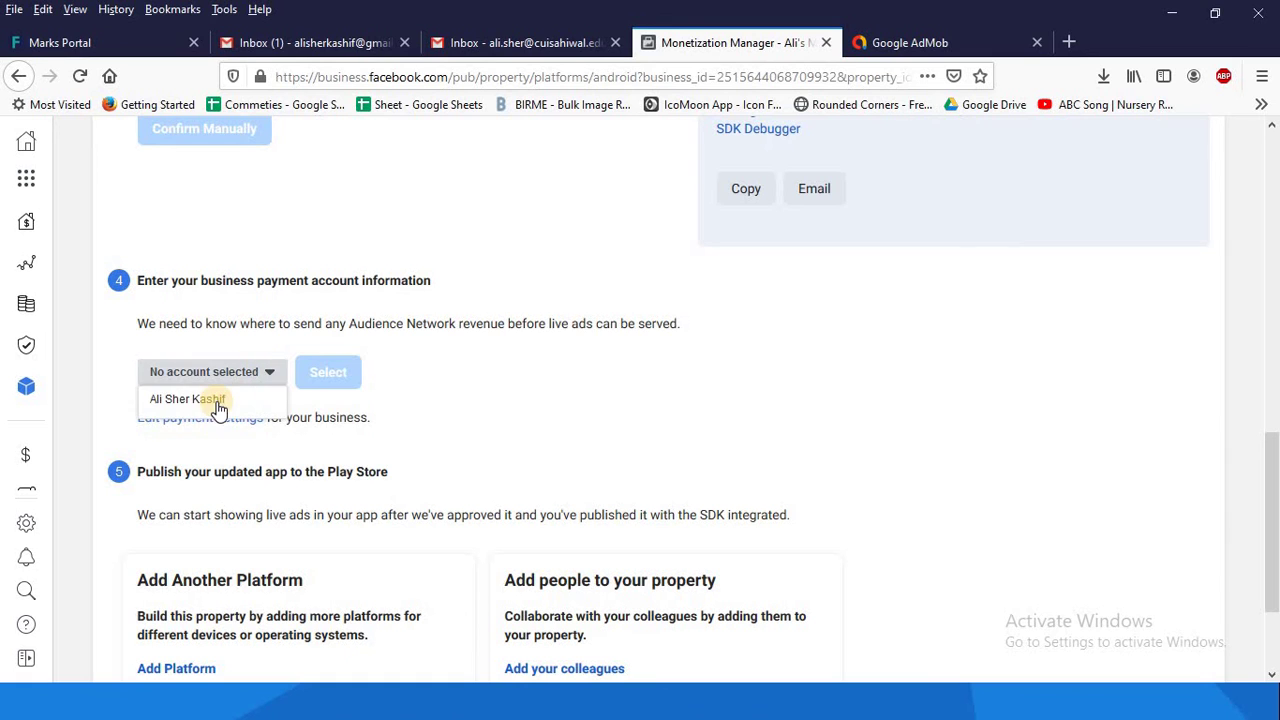
left_click(214, 397)
left_click(292, 378)
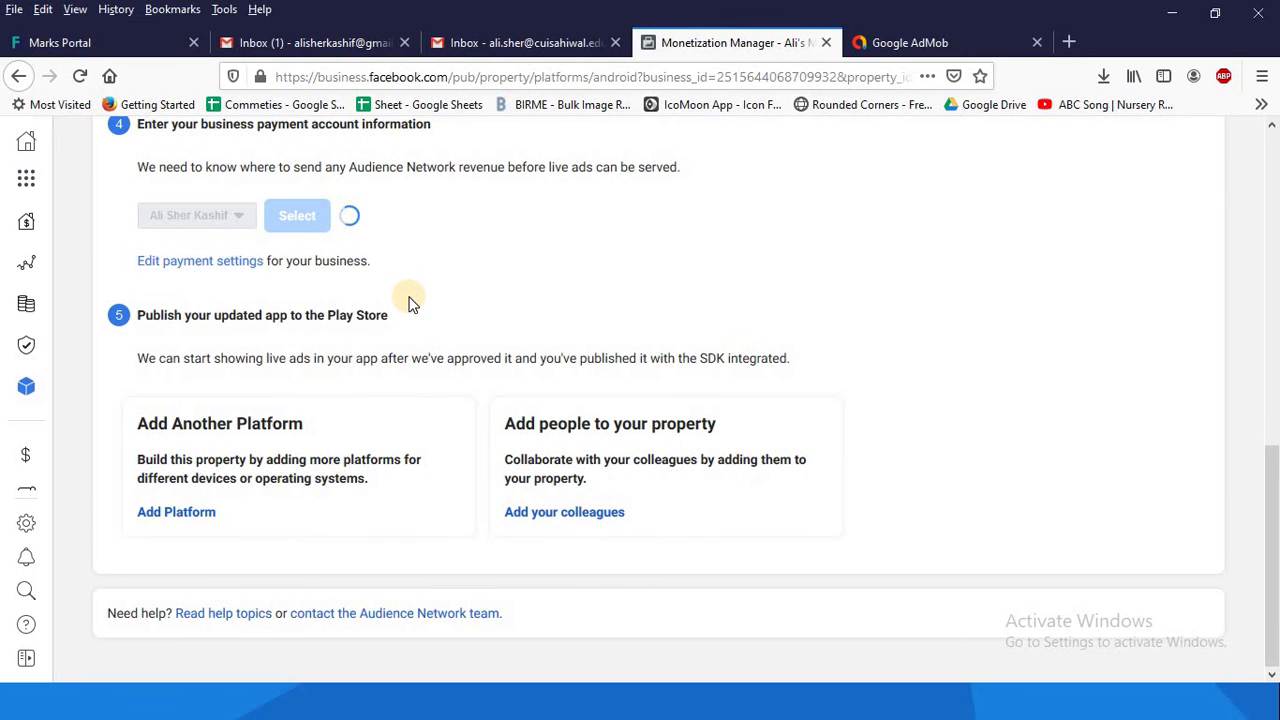
scroll(408, 304, "down", 2)
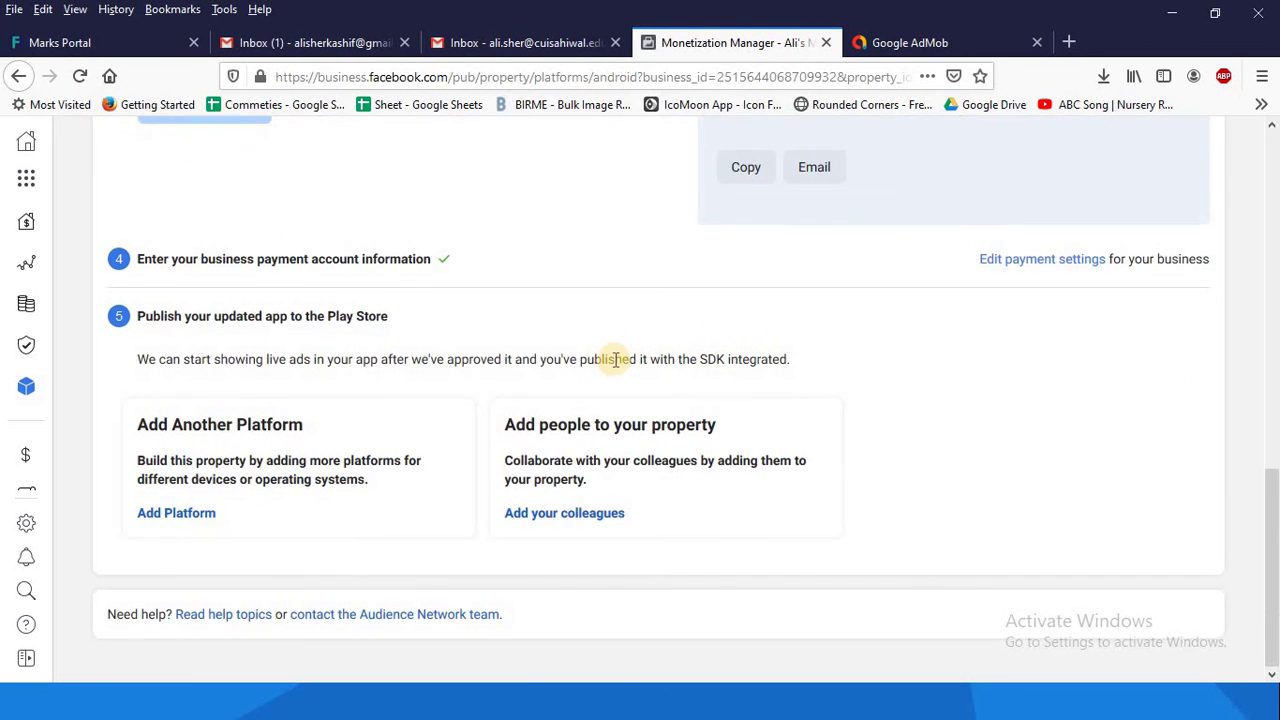
Copy the banner placement ID, switch to Buildbox and paste it as the Facebook Banner ID for the Google Play Store.
scroll(615, 380, "up", 4)
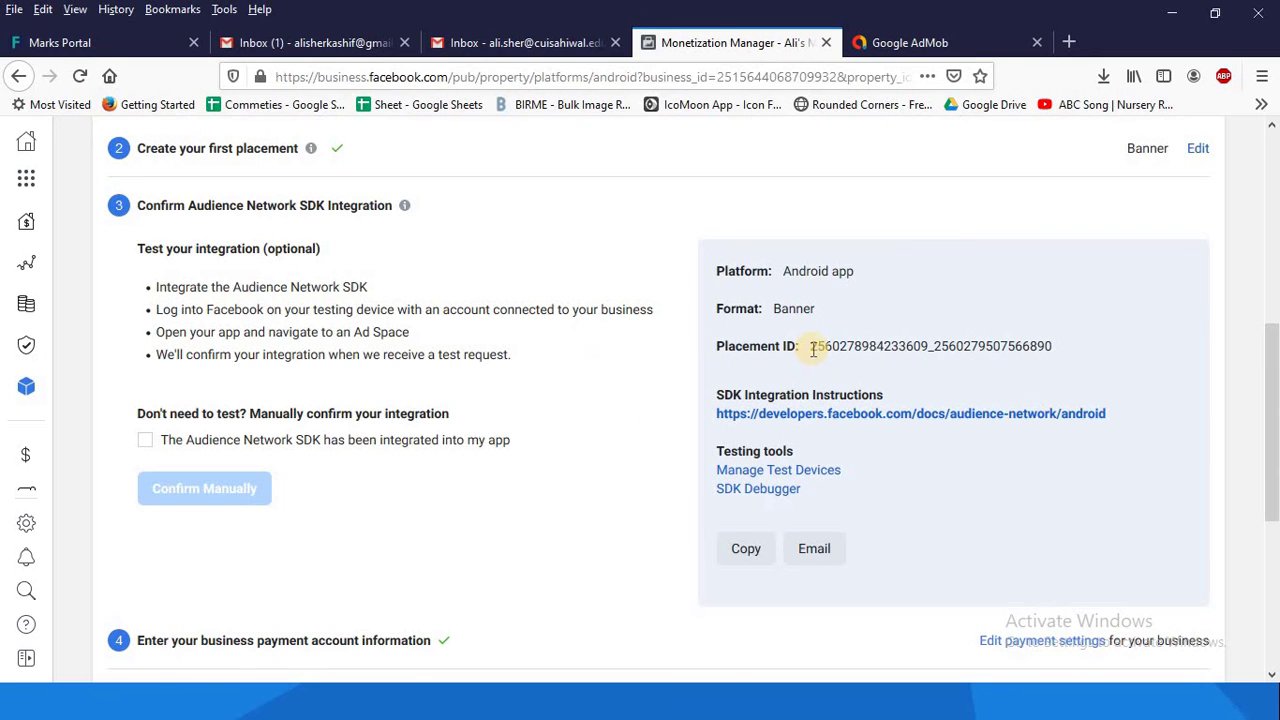
left_click_drag(813, 347, 1070, 349)
key("ctrl+c")
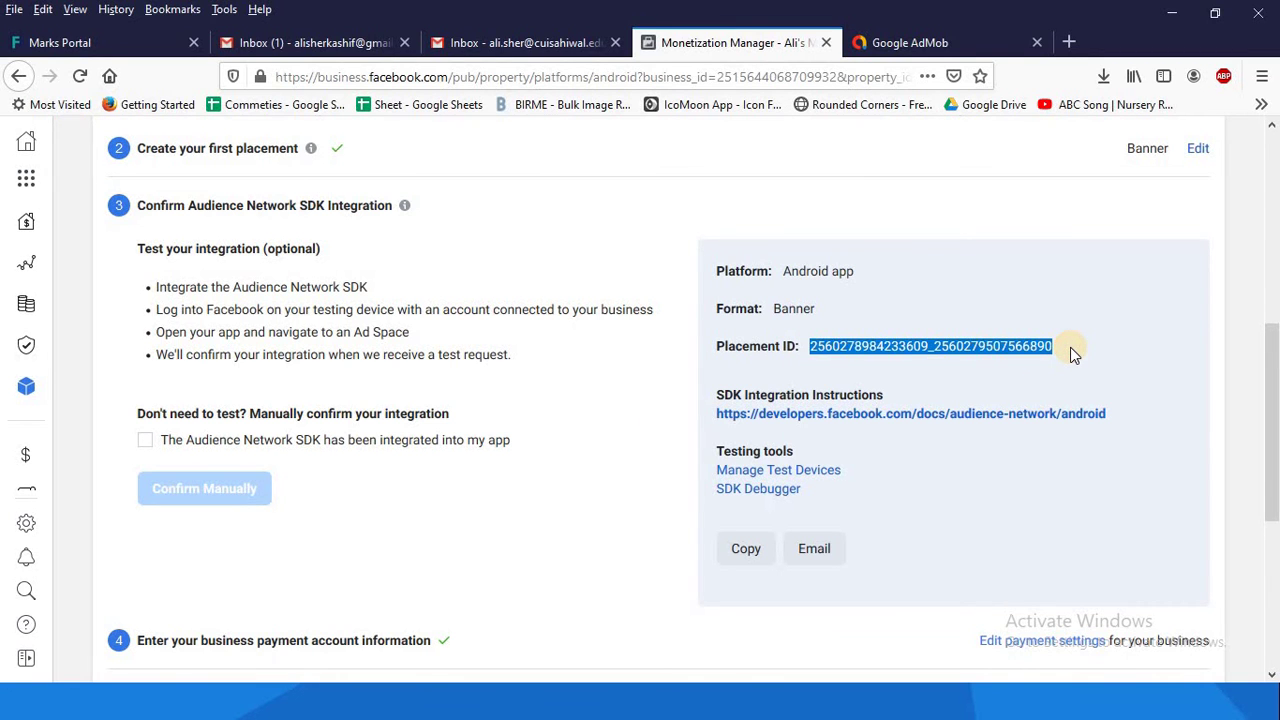
key("alt+Tab")
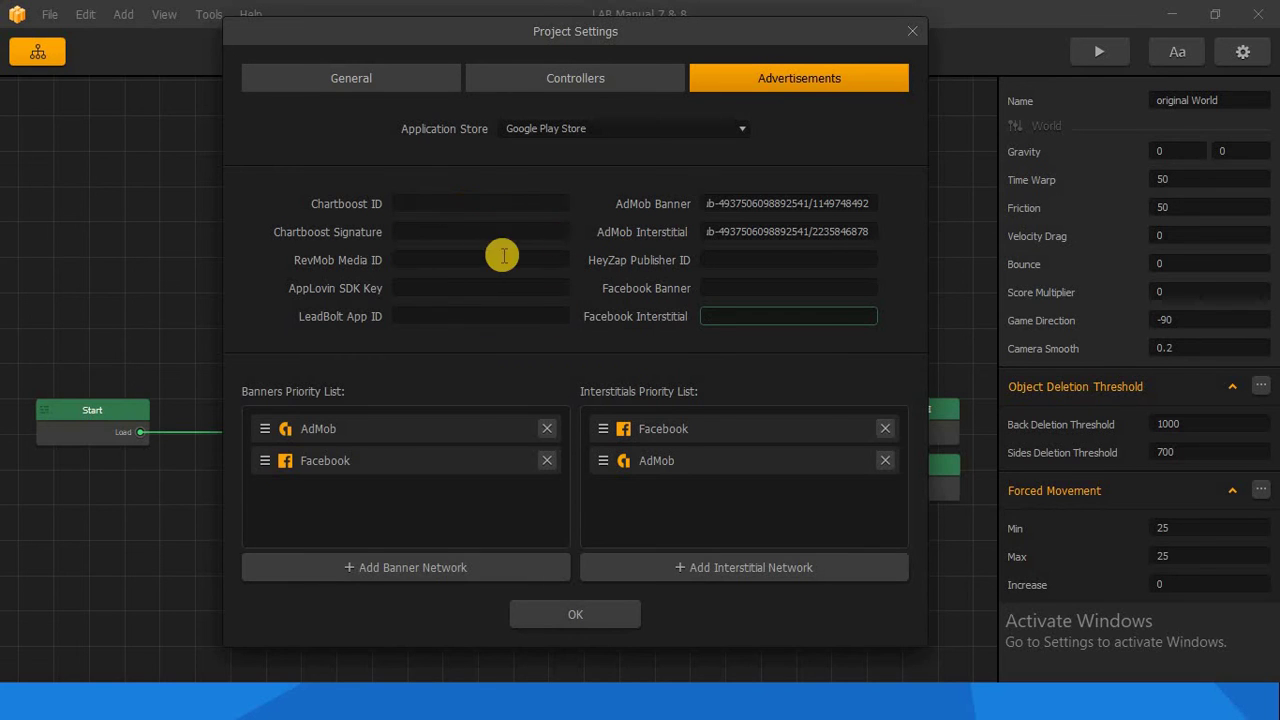
left_click(706, 288)
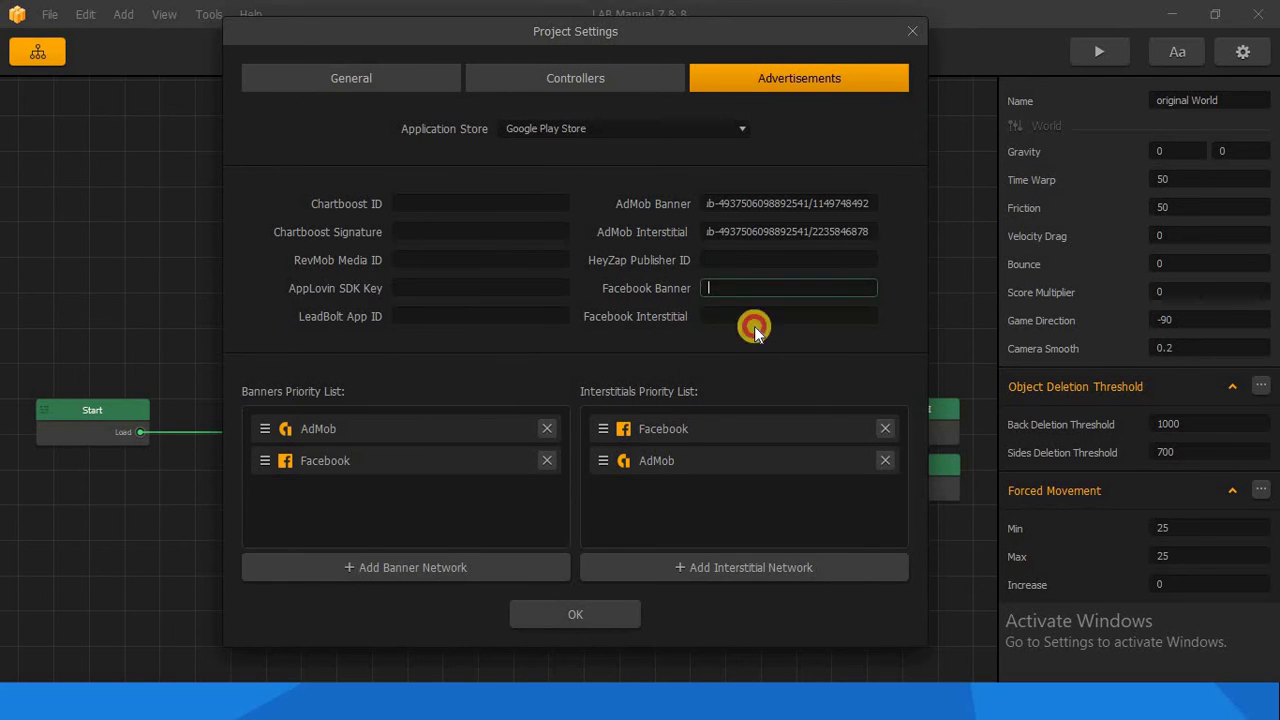
key("ctrl+v")
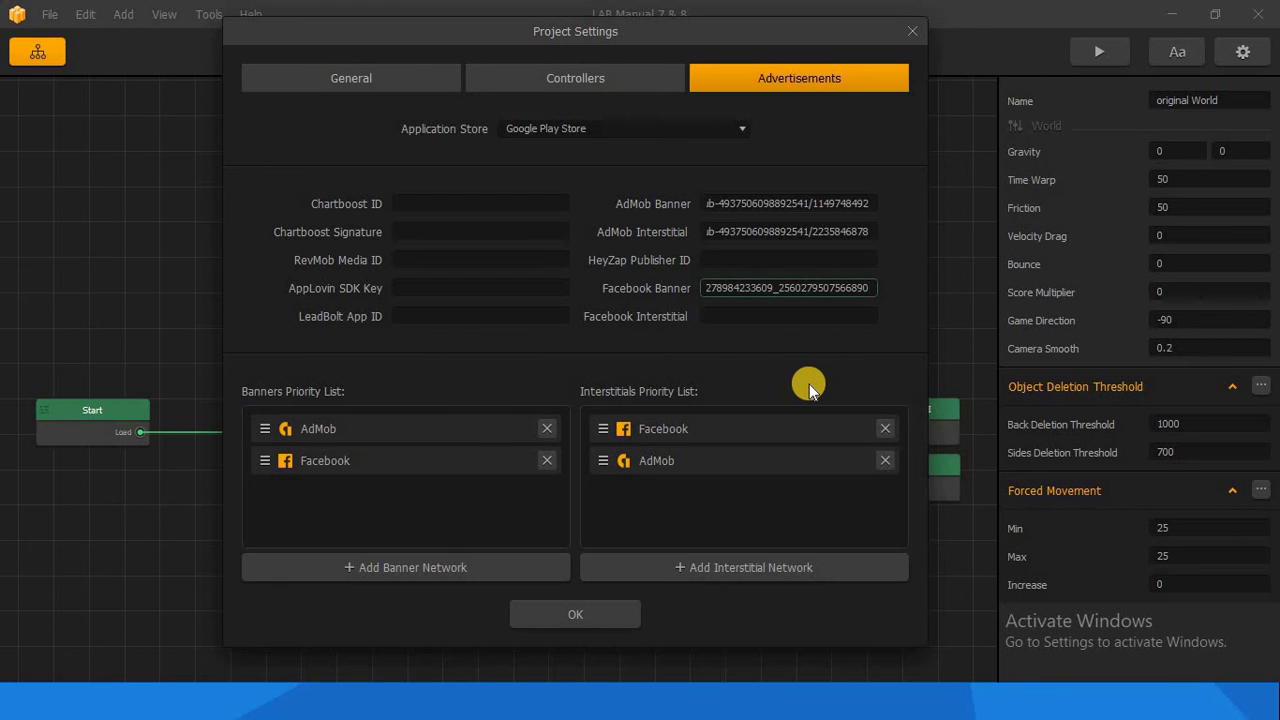
Switch to the browser and review the Android setup stages, from submitting app information to publishing on the Play Store.
key("alt+Tab")
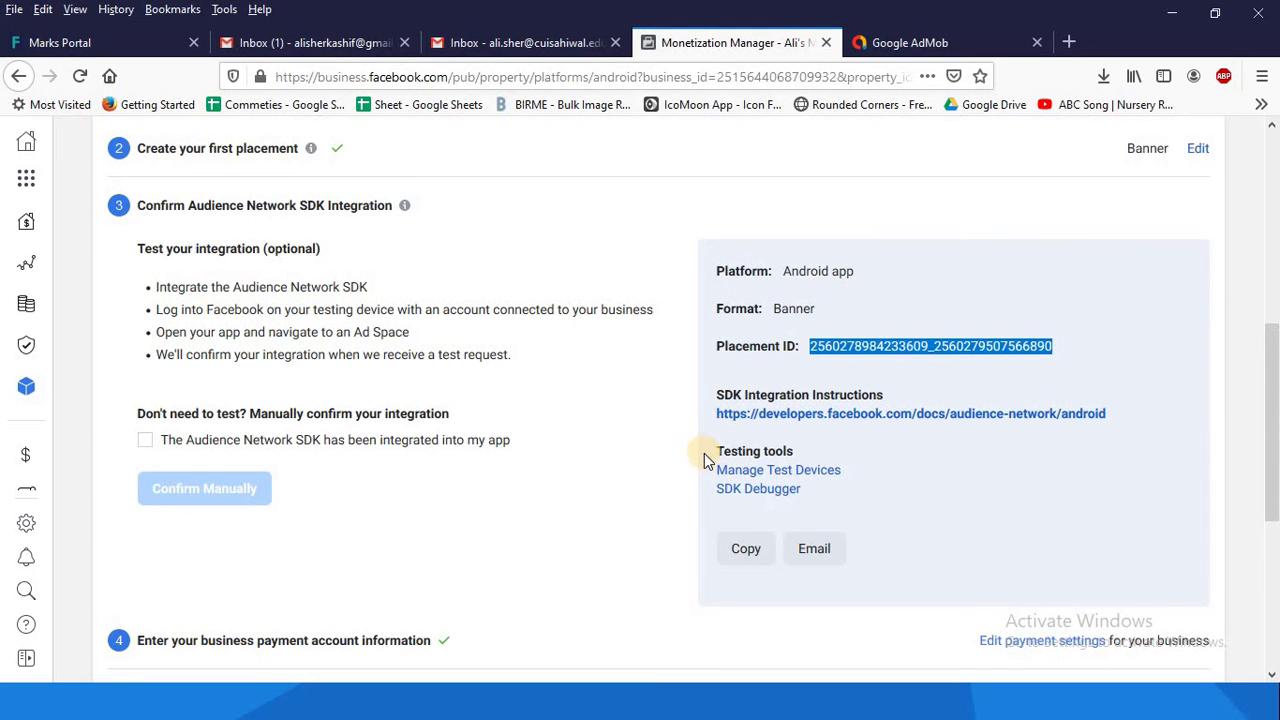
scroll(700, 458, "down", 5)
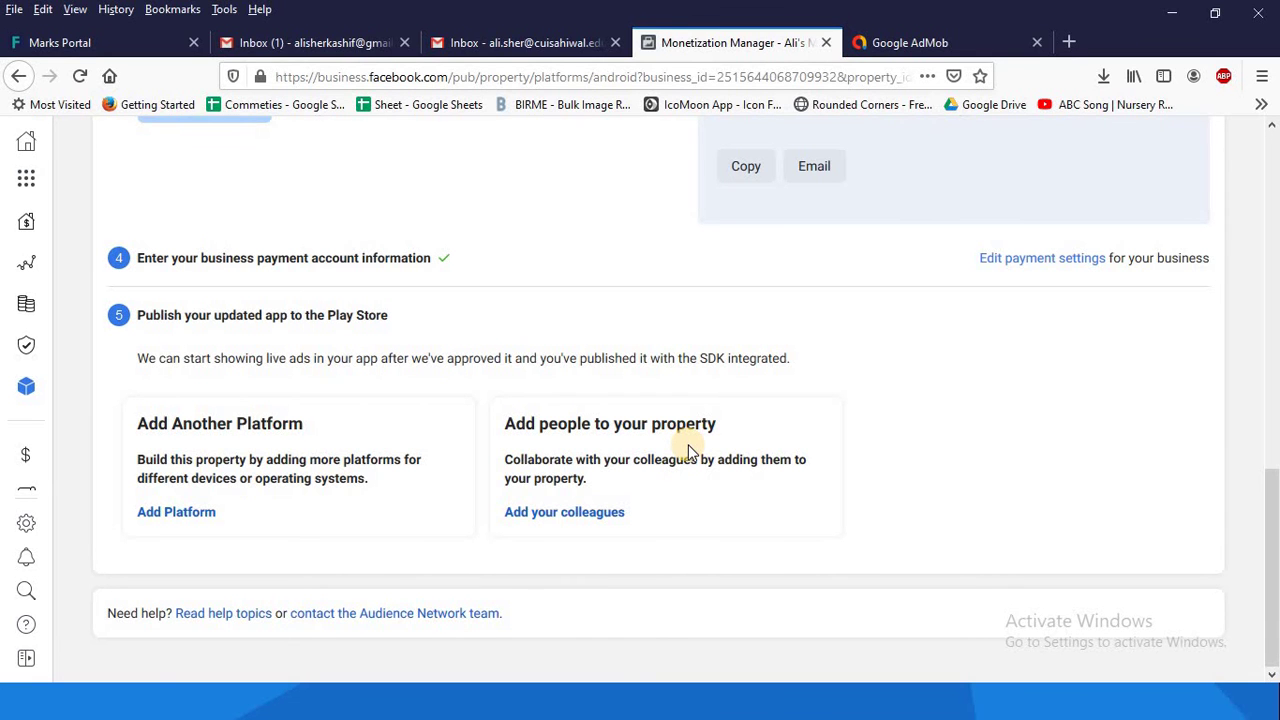
scroll(688, 452, "up", 10)
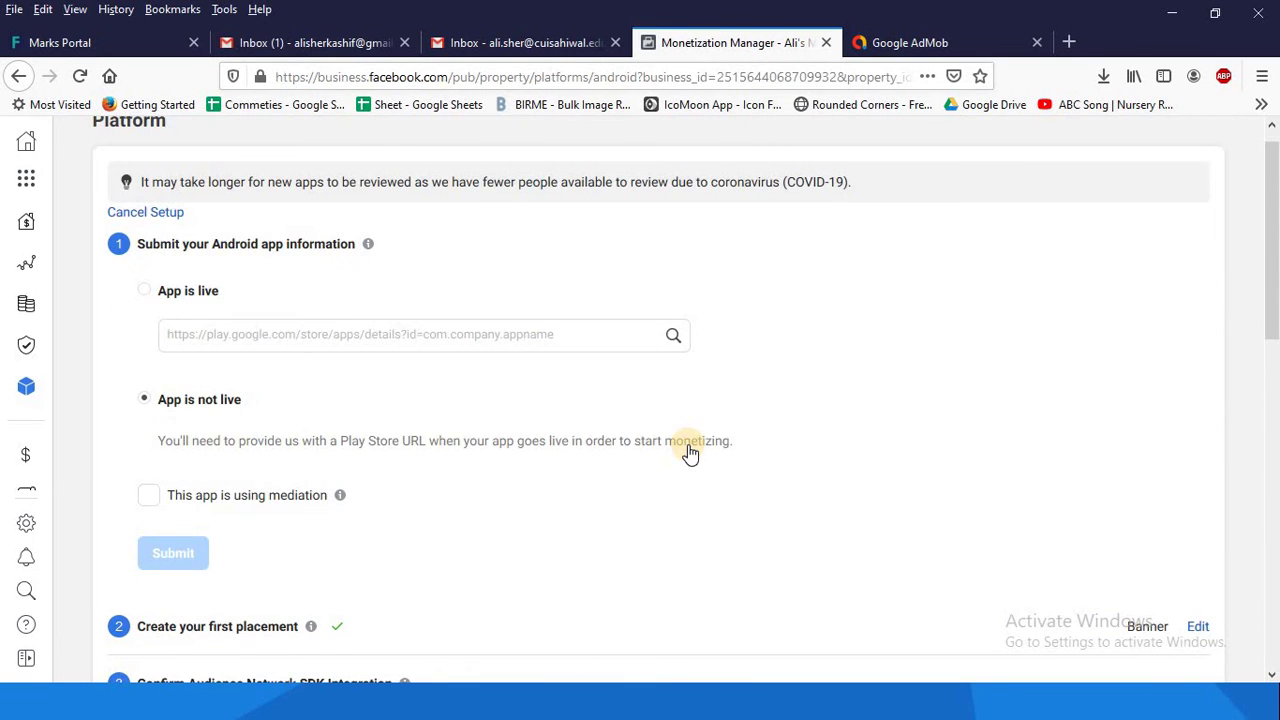
scroll(688, 452, "down", 4)
scroll(688, 452, "down", 8)
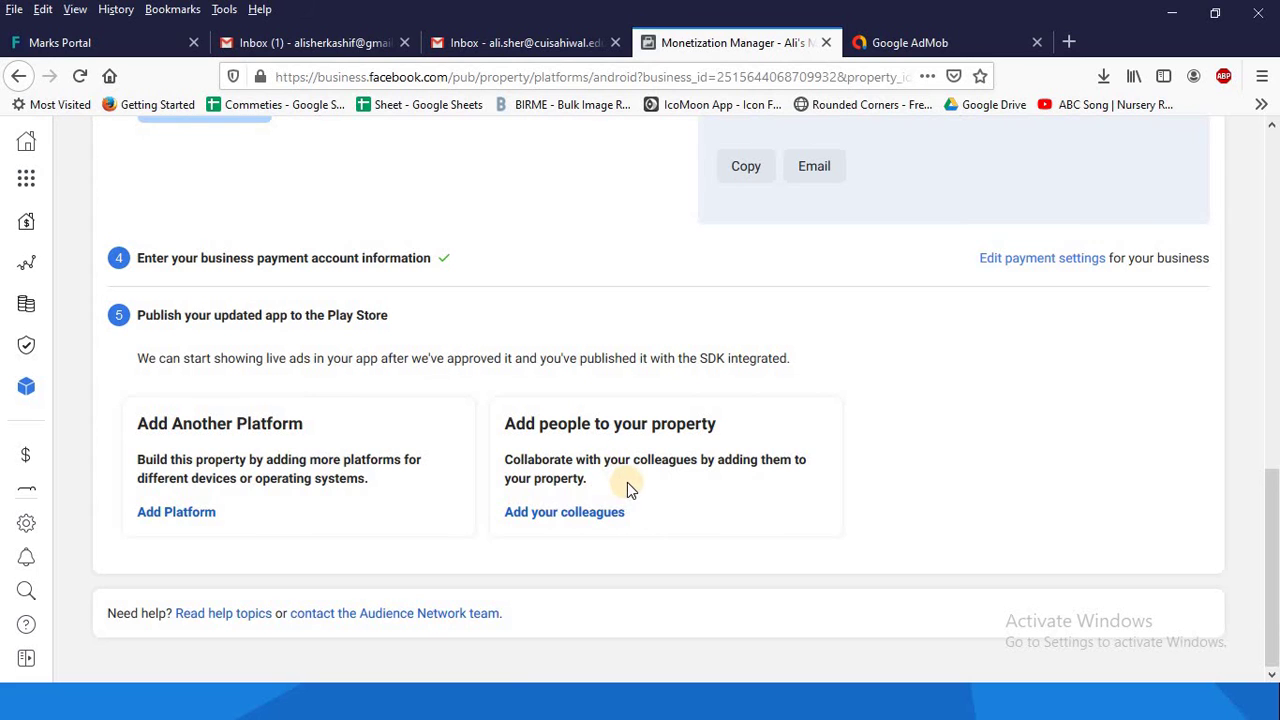
scroll(627, 482, "up", 9)
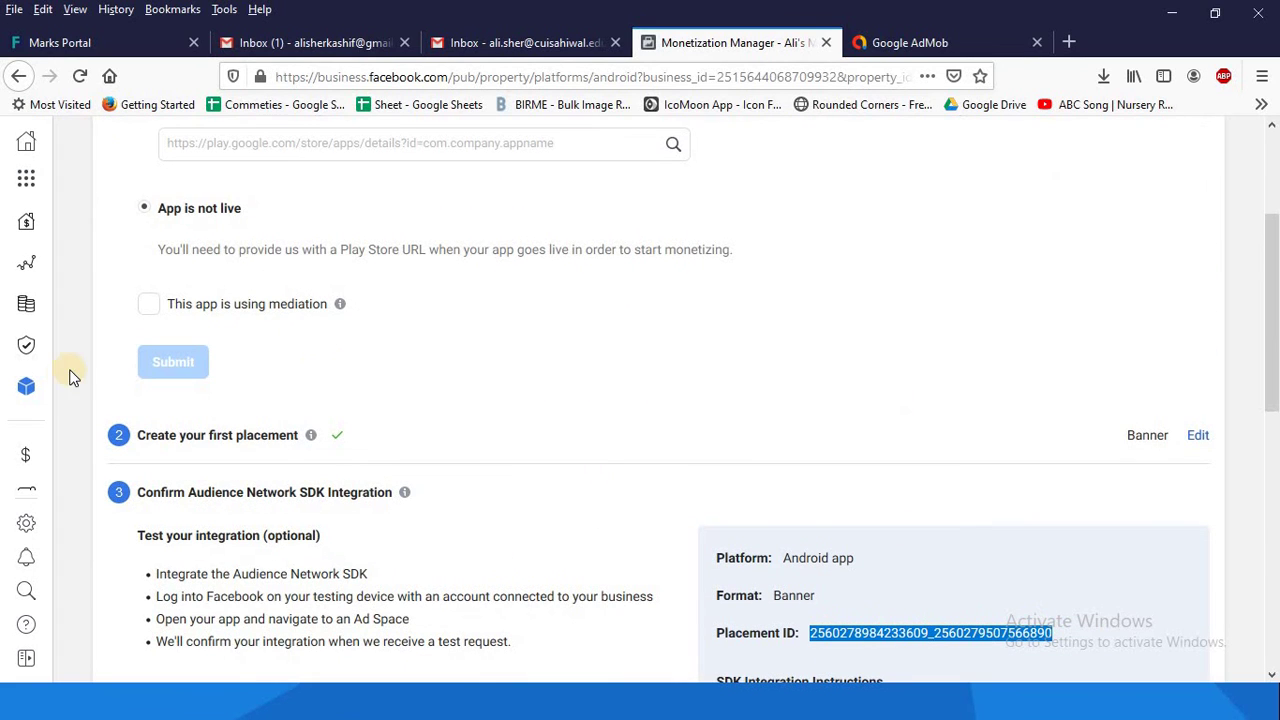
Open the GLTCH property from the properties list and look over its ad spaces and platforms.
mouse_move(30, 355)
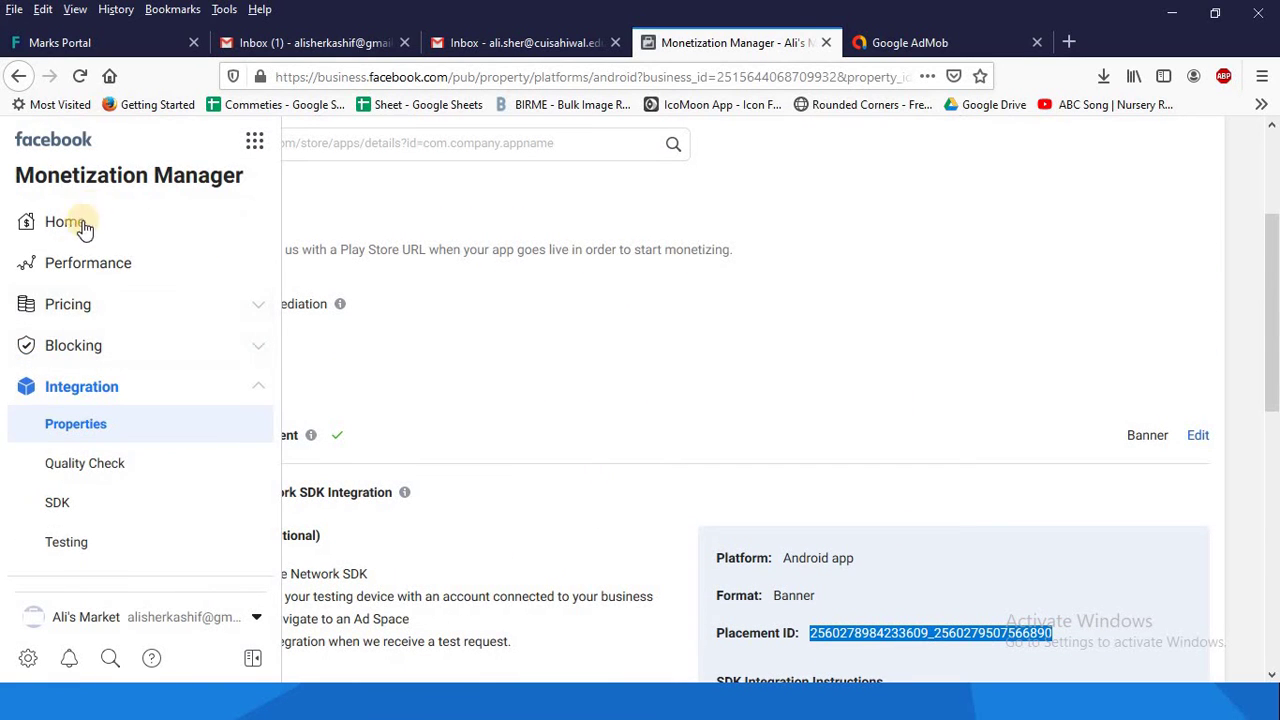
left_click(86, 428)
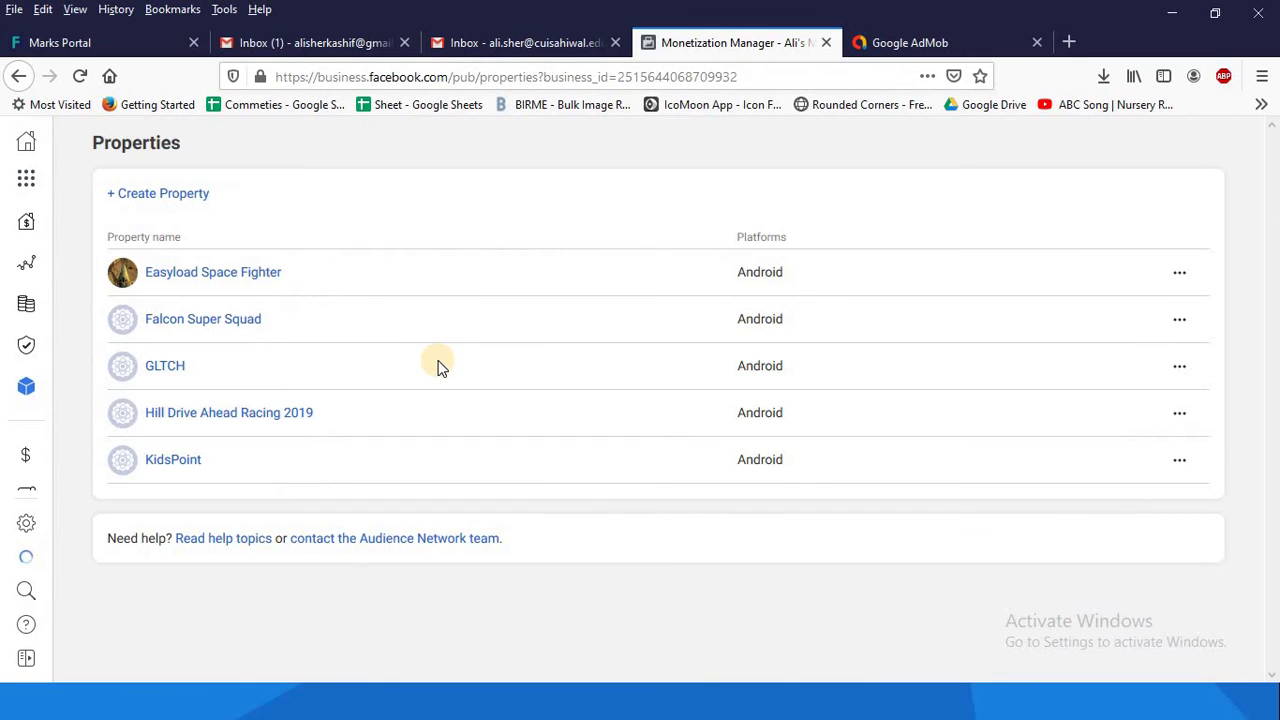
left_click(155, 366)
scroll(370, 389, "down", 5)
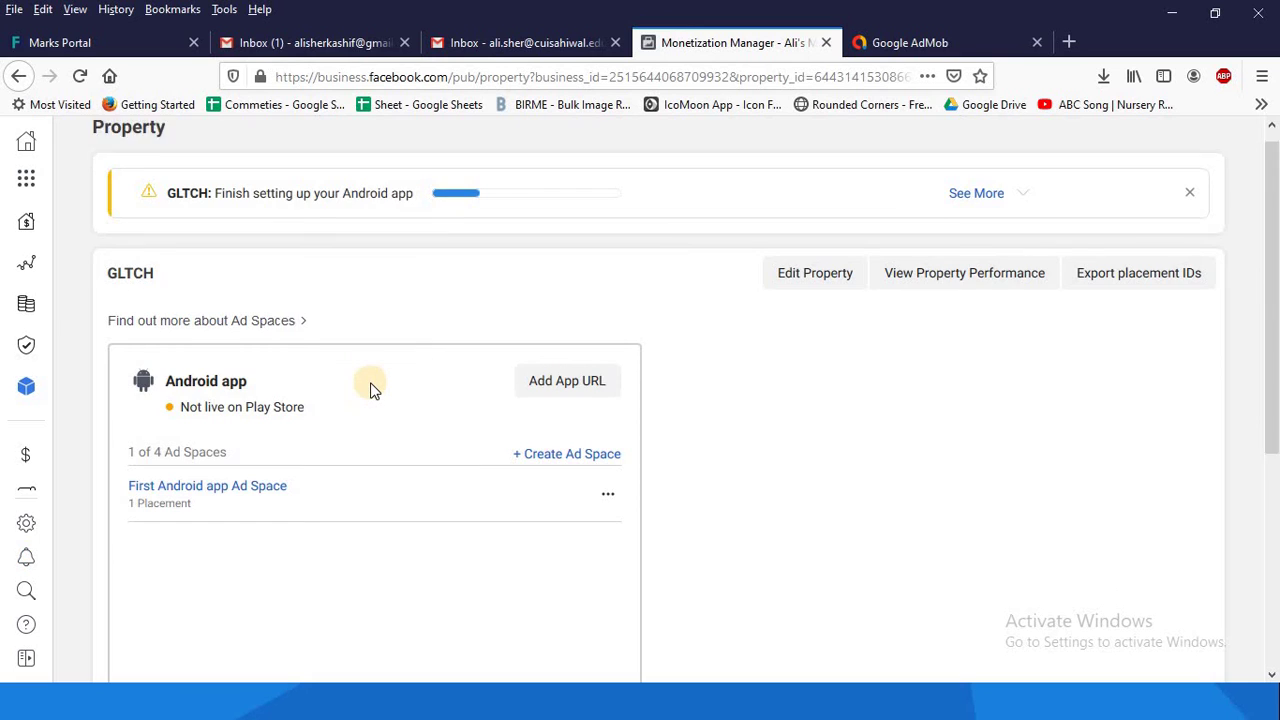
scroll(370, 389, "down", 2)
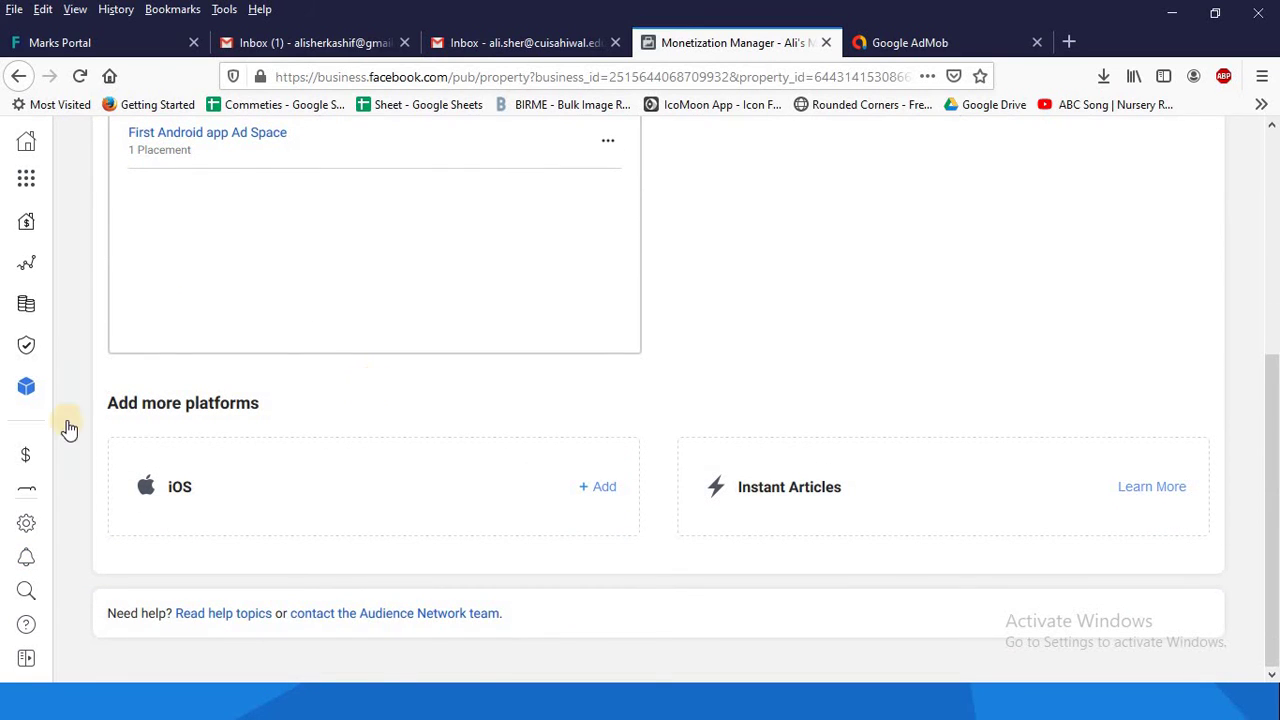
Reopen the GLTCH property from the properties list and start a new placement in First Android app Ad Space.
mouse_move(62, 420)
left_click(97, 436)
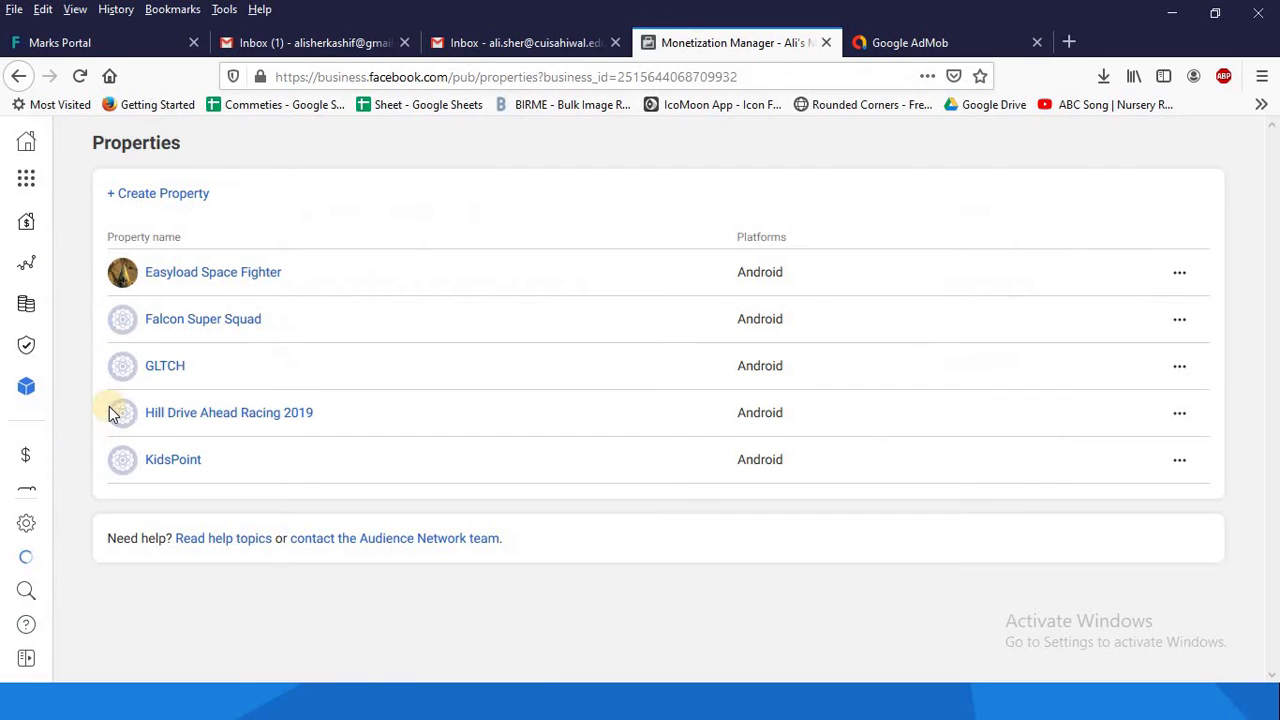
left_click(1180, 368)
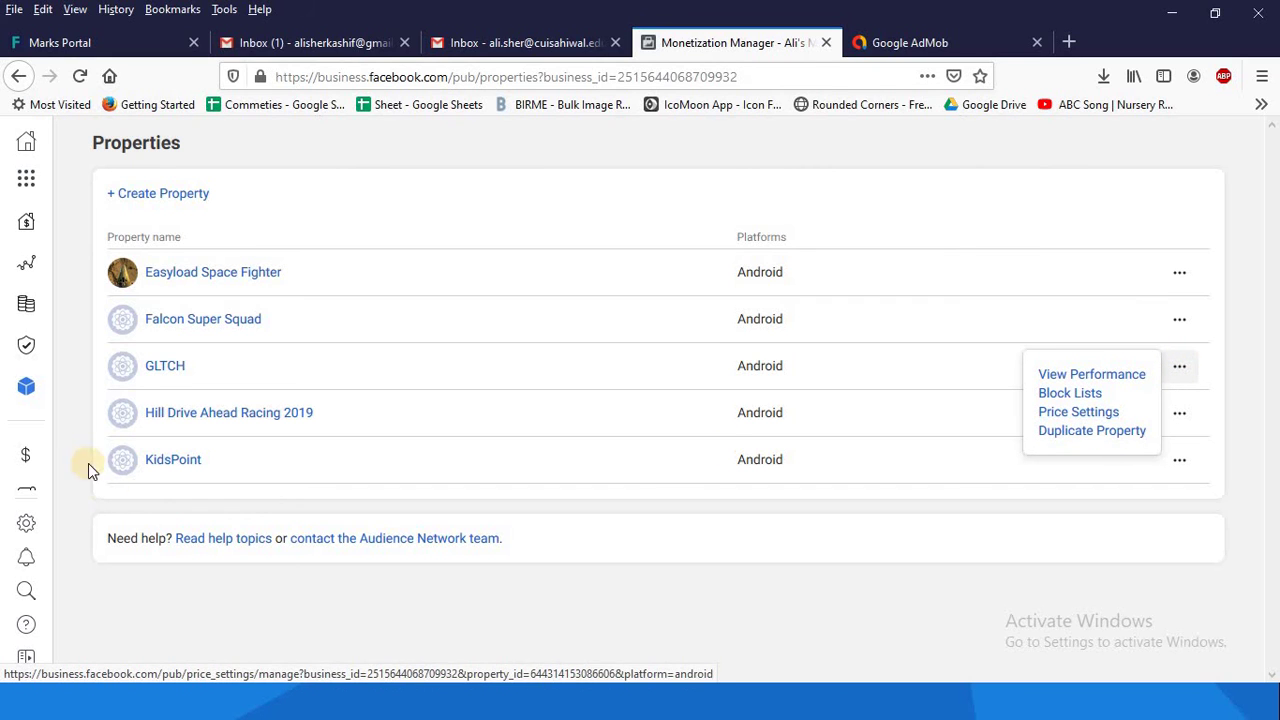
left_click(165, 366)
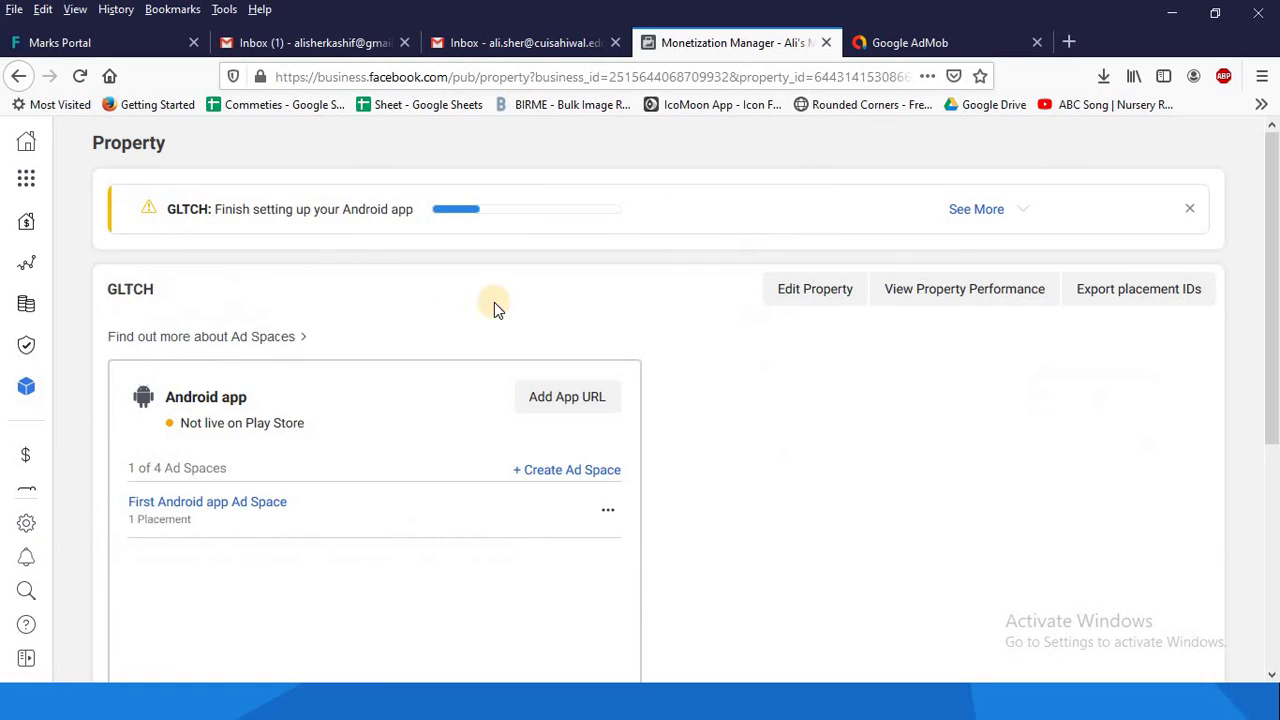
left_click(997, 209)
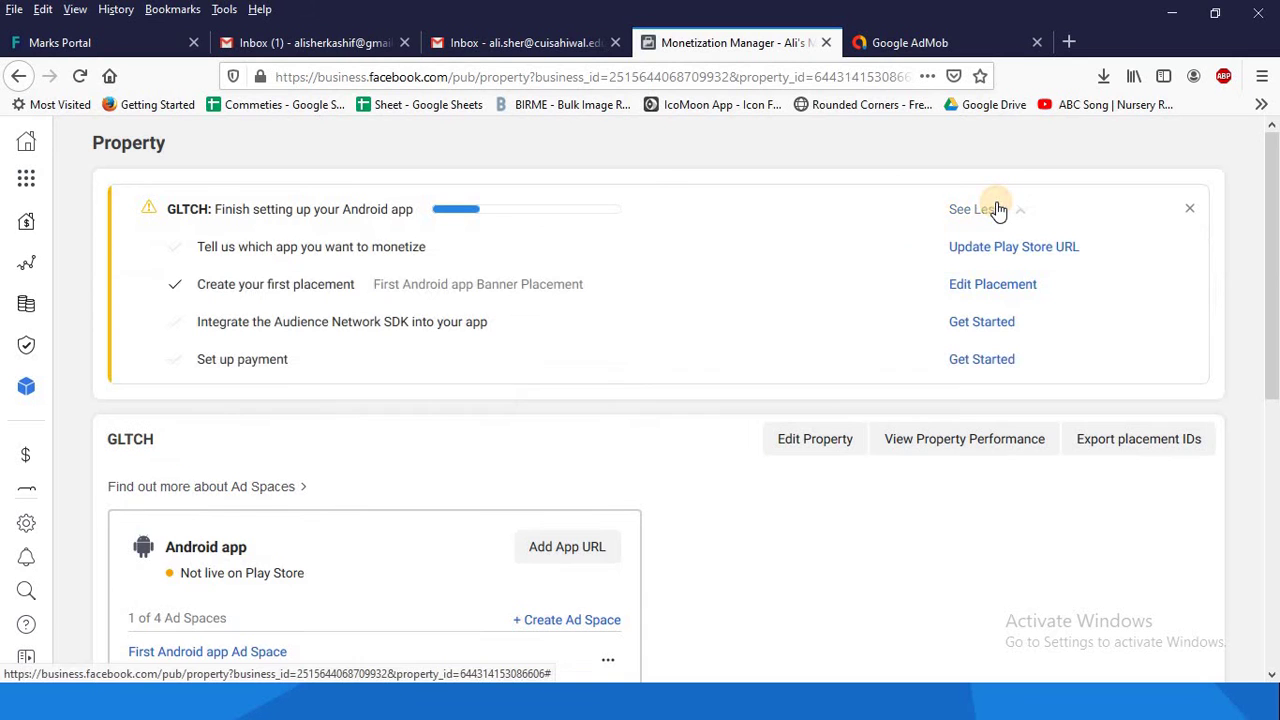
scroll(345, 262, "down", 2)
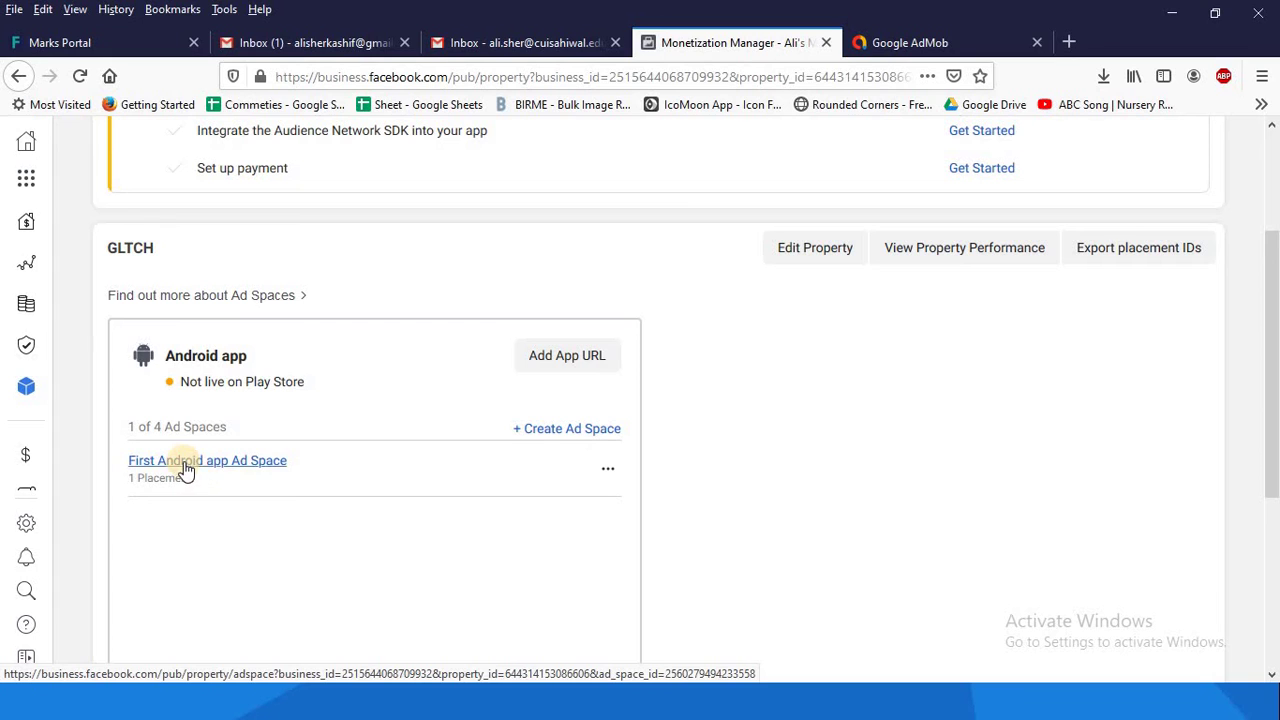
left_click(611, 472)
left_click(552, 517)
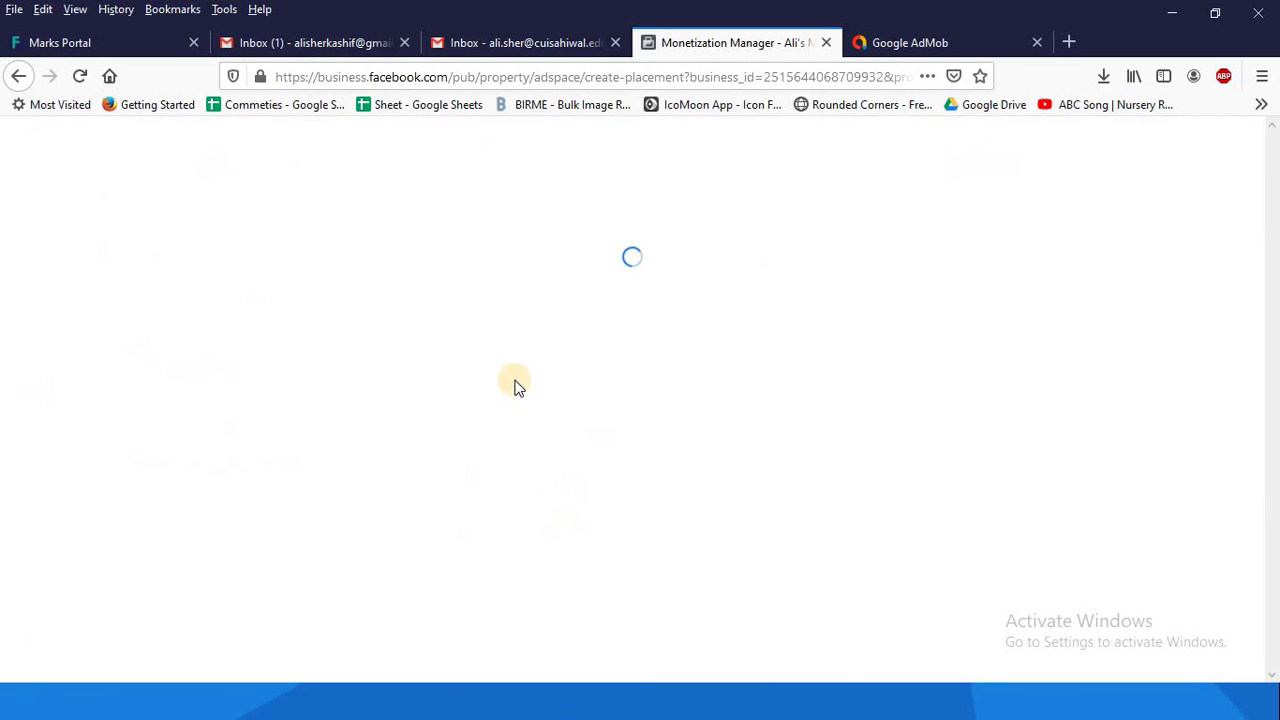
Choose the Interstitial display format for the new placement and name it "Interstial".
scroll(470, 445, "down", 5)
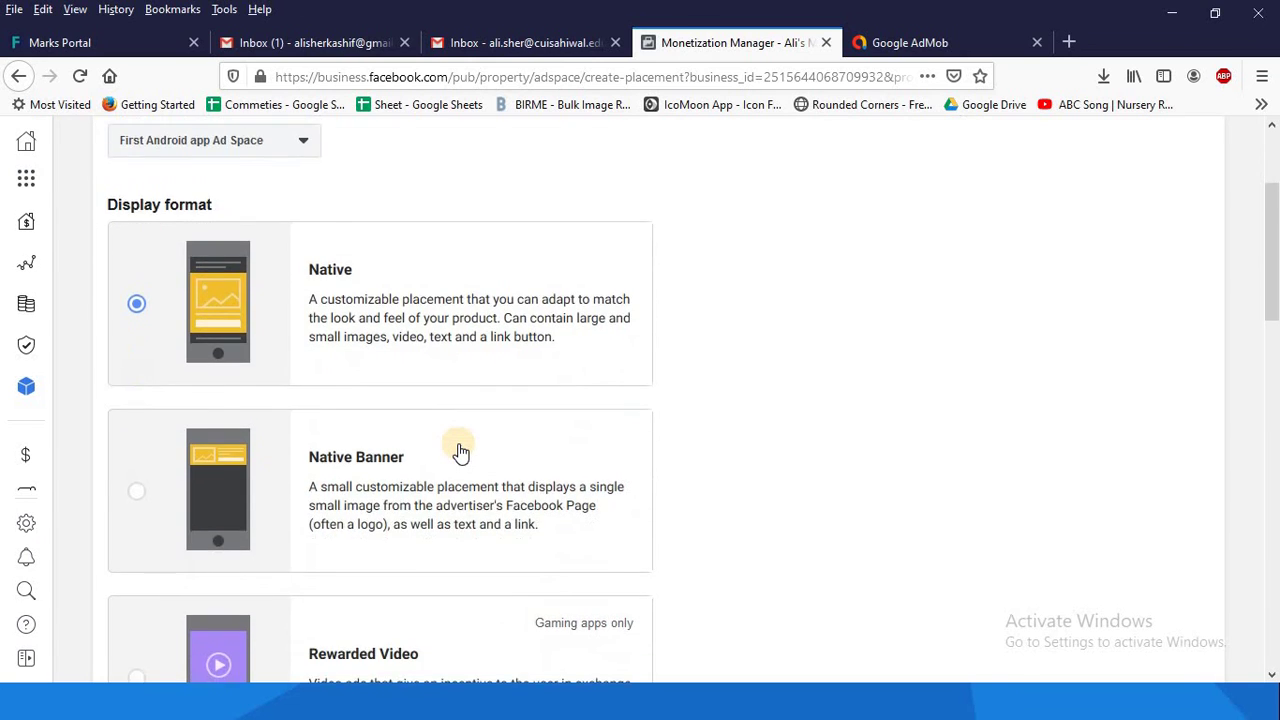
scroll(460, 452, "down", 2)
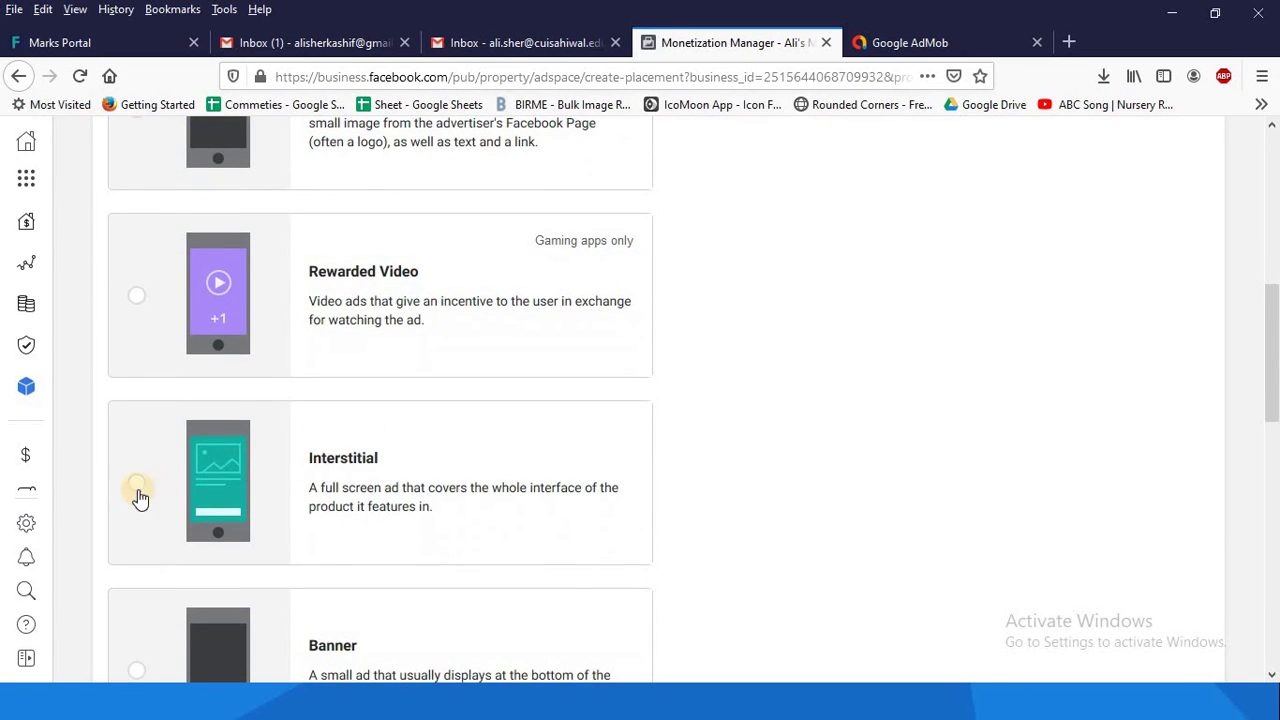
left_click(134, 489)
scroll(455, 462, "down", 7)
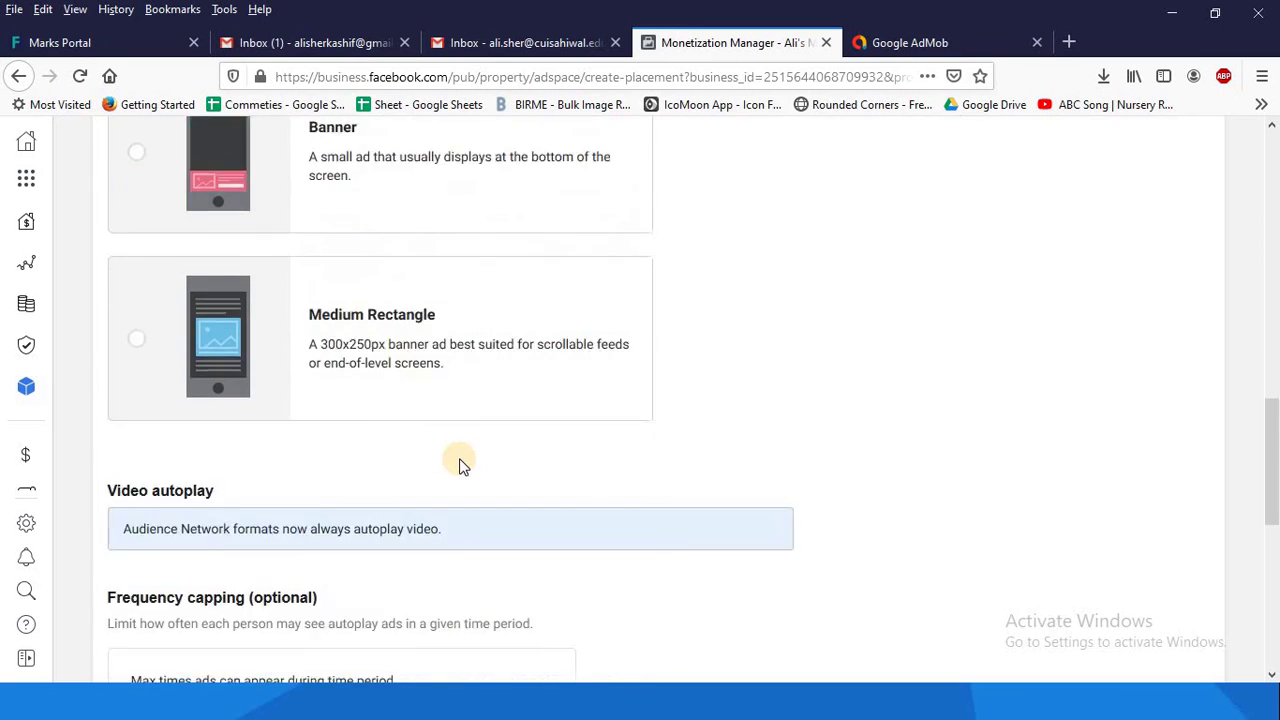
scroll(459, 465, "down", 2)
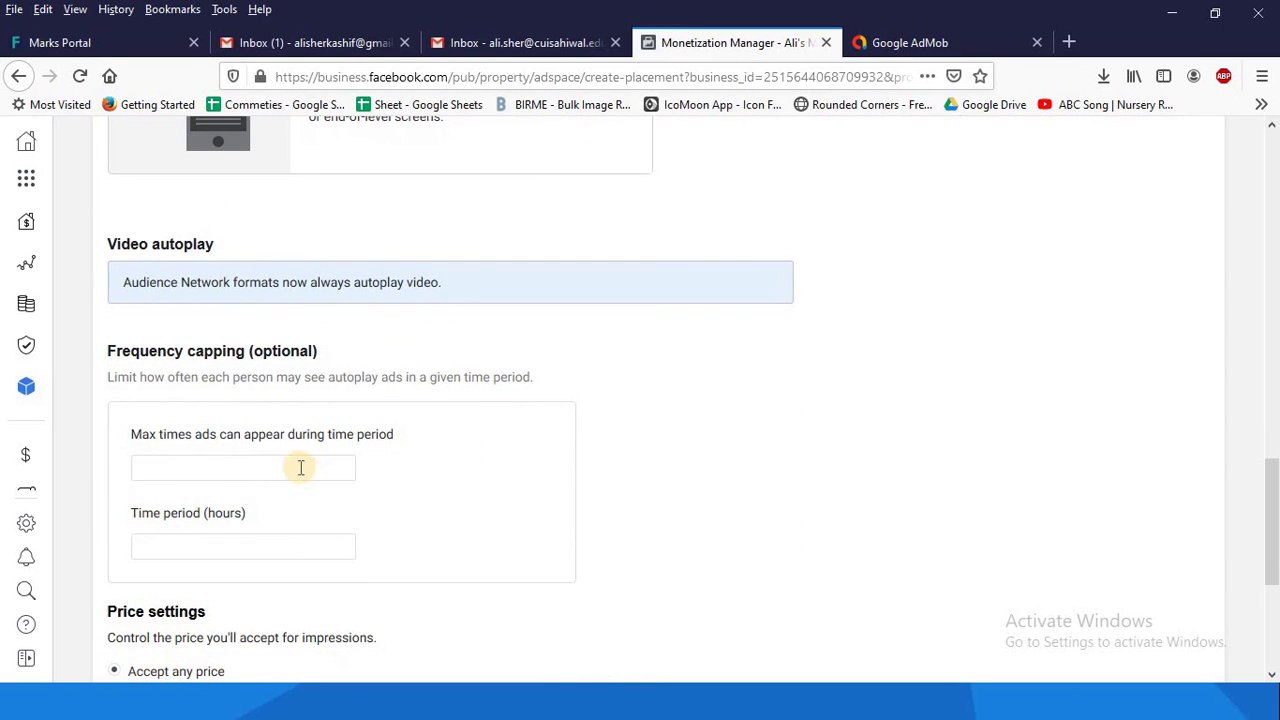
scroll(300, 467, "down", 1)
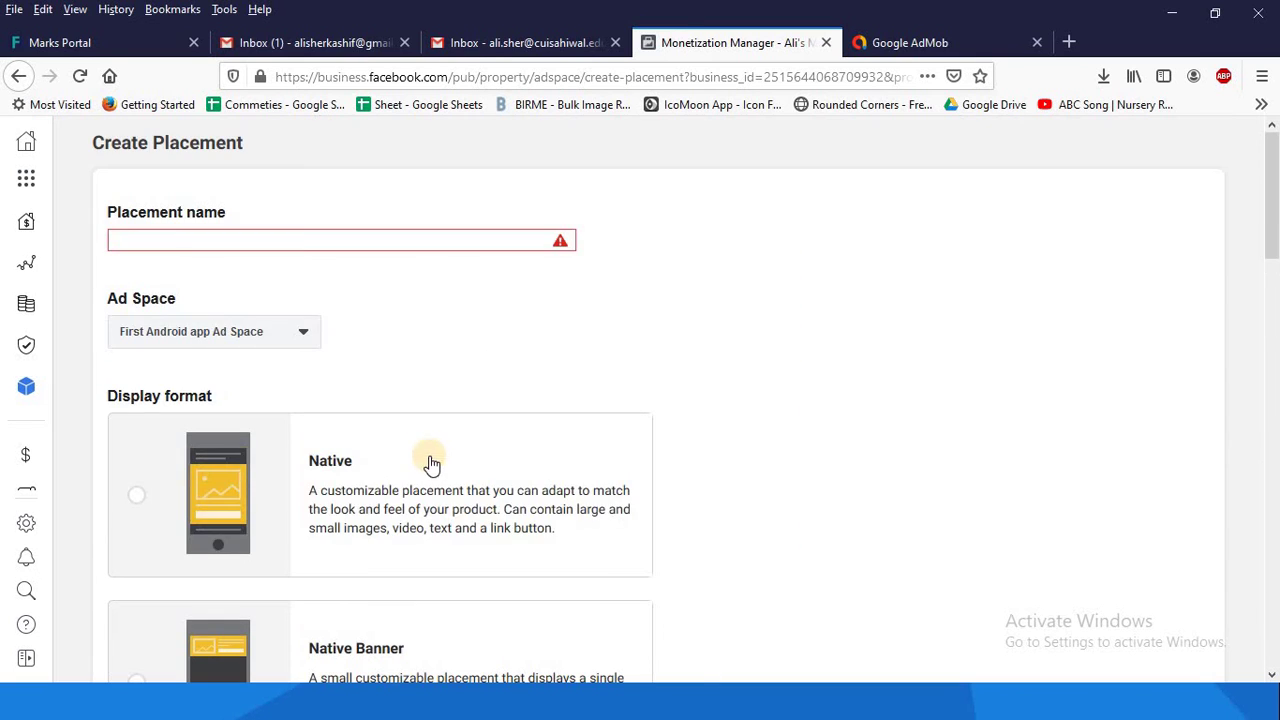
left_click(287, 236)
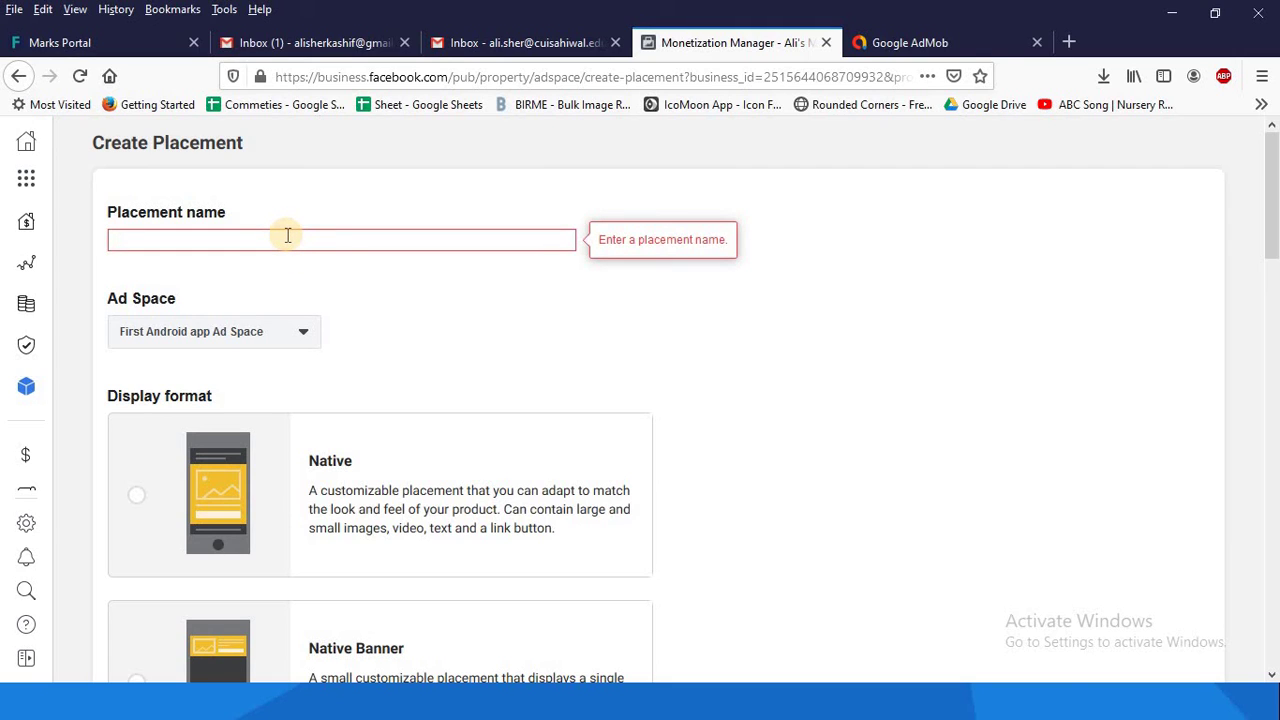
type("Interstial")
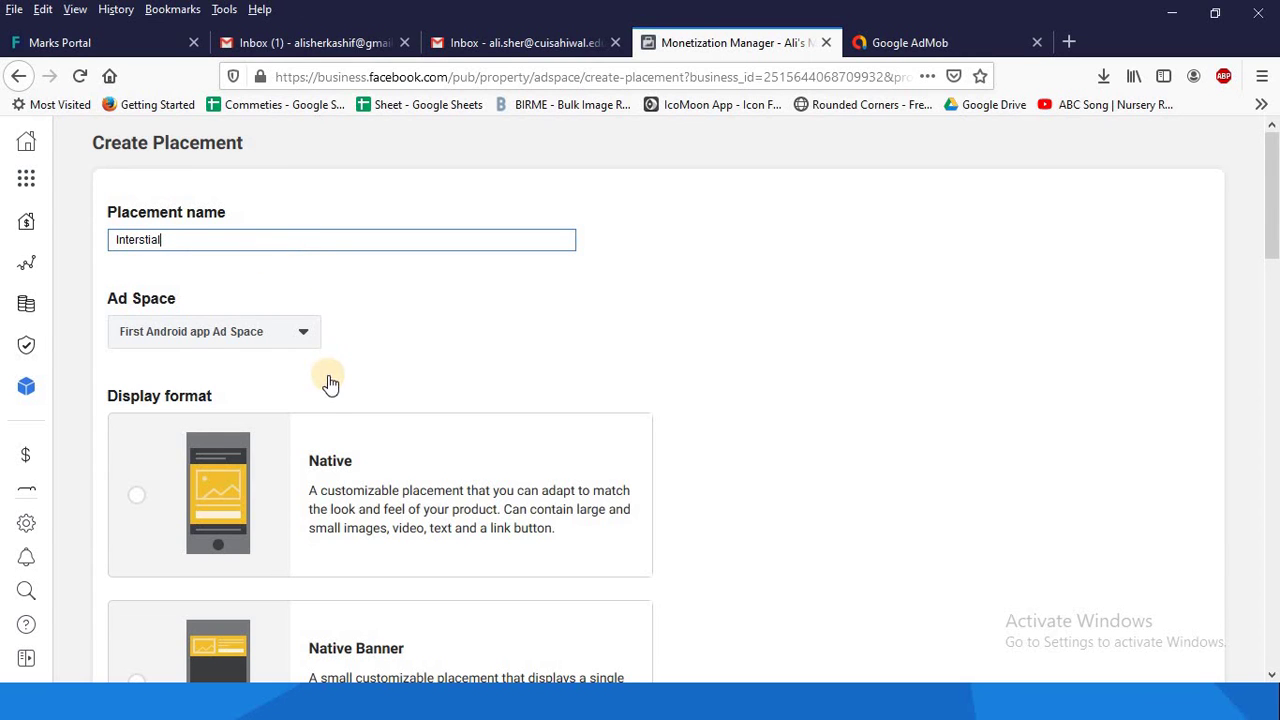
Clear both frequency capping fields and create the interstitial placement.
scroll(329, 380, "down", 15)
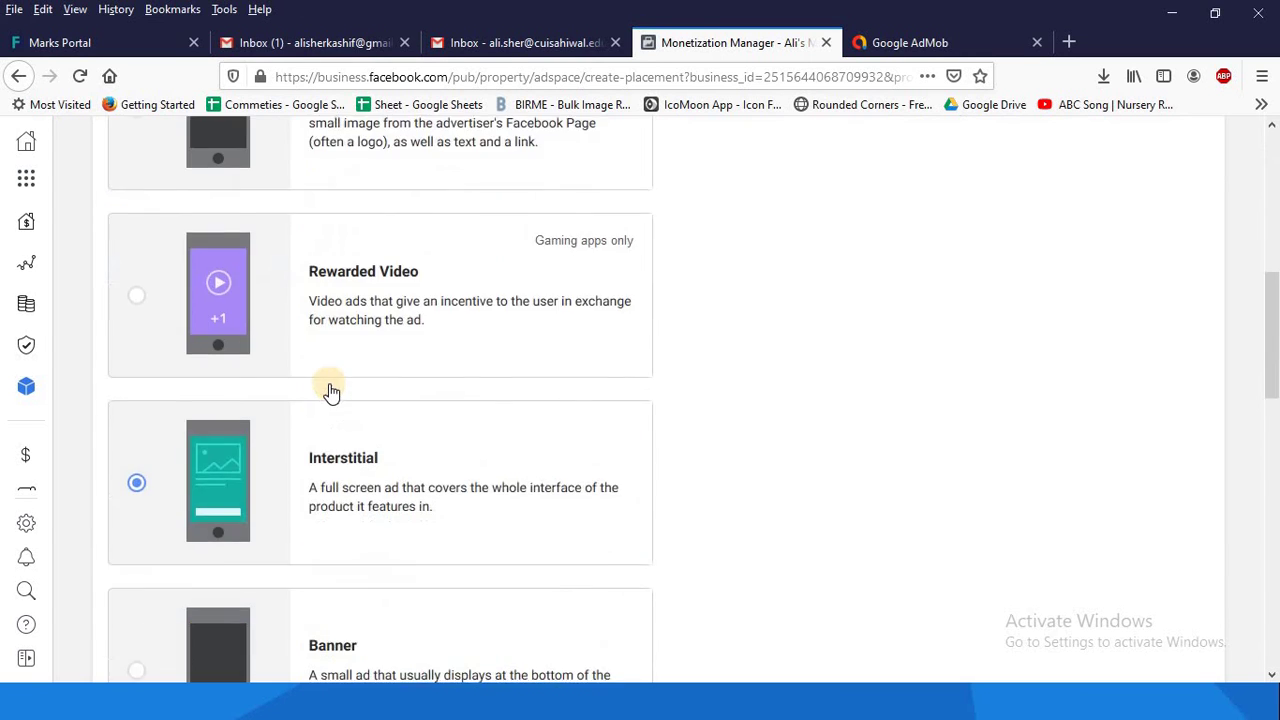
left_click(252, 364)
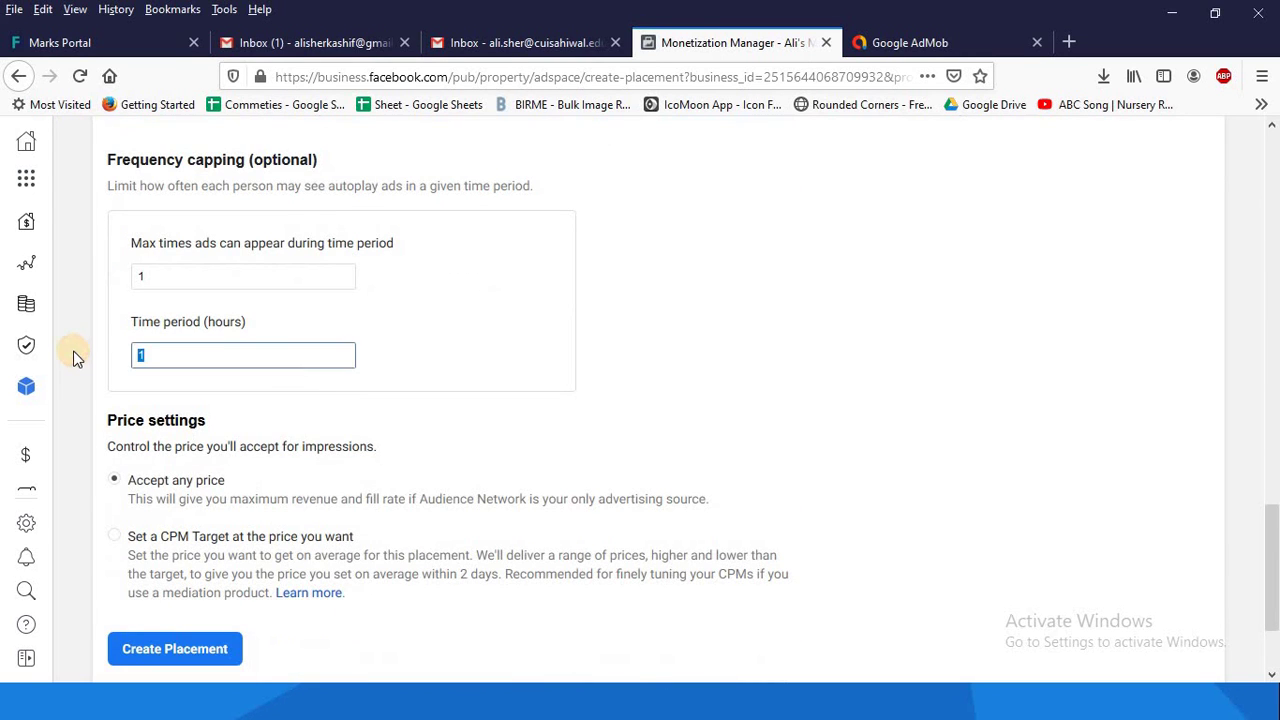
key("BackSpace")
left_click(176, 284)
key("BackSpace")
scroll(177, 400, "down", 3)
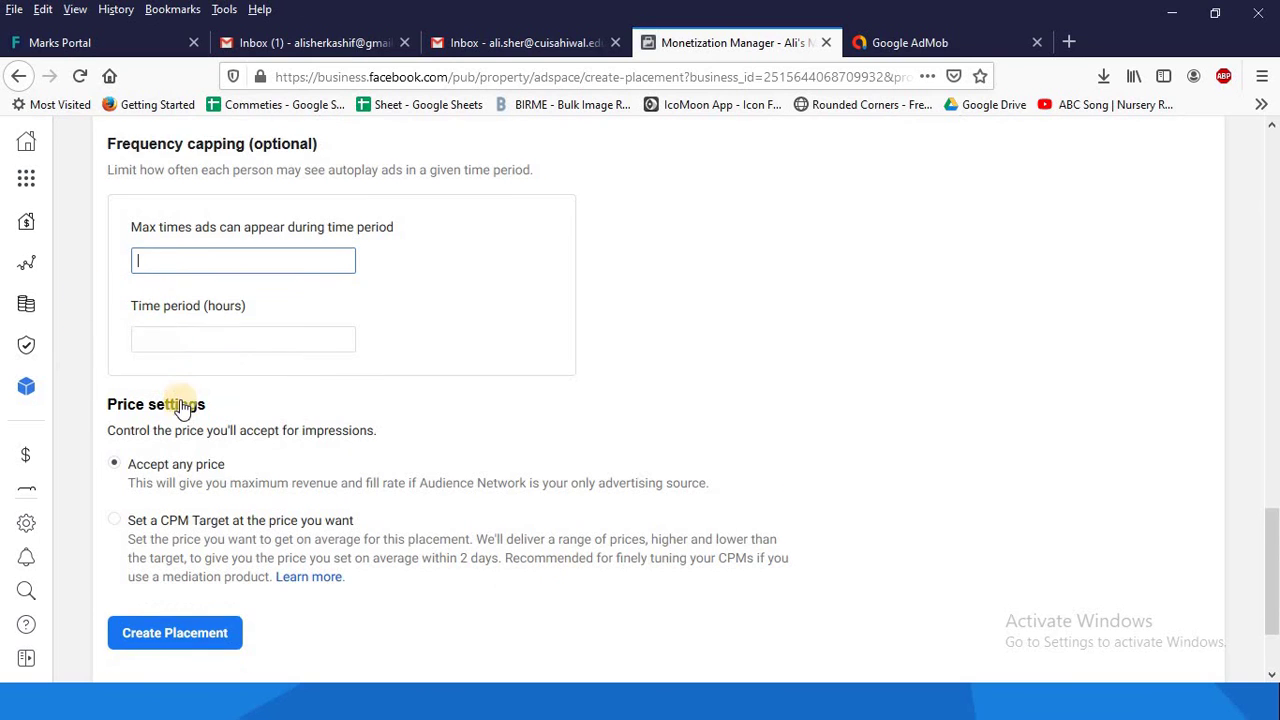
left_click(183, 501)
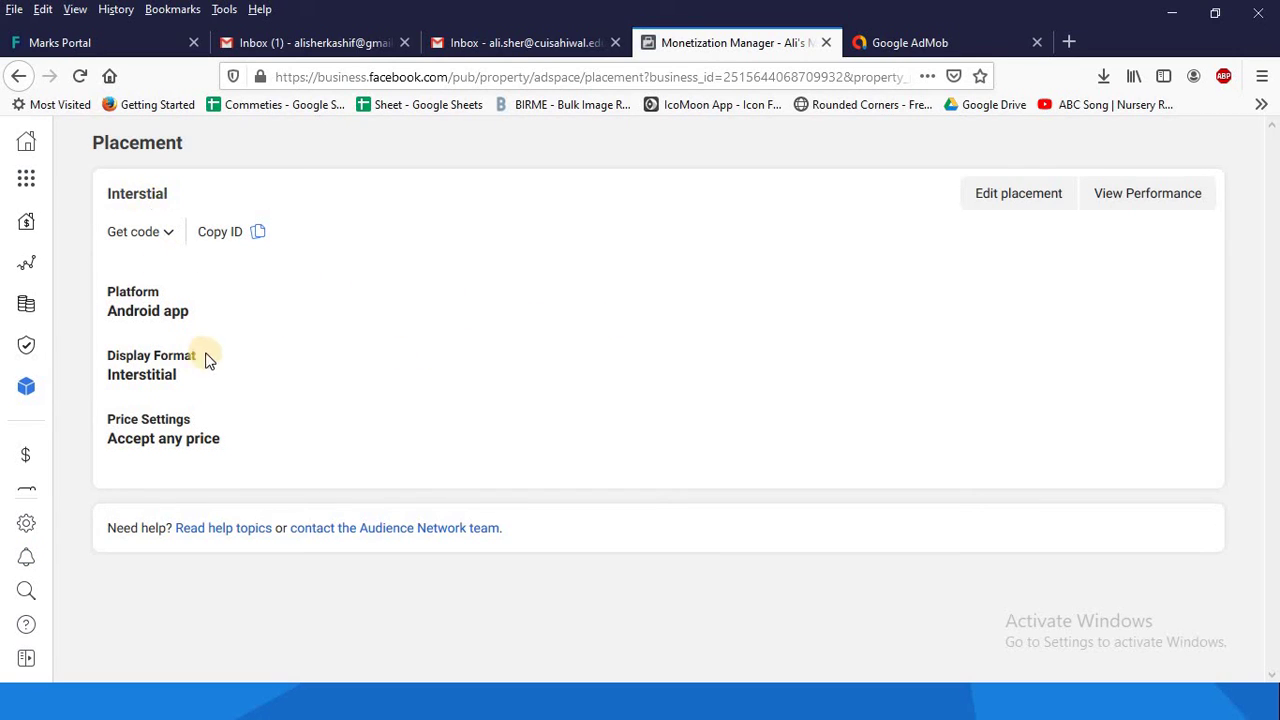
Copy the interstitial placement ID, switch to Buildbox, paste it as the Facebook Interstitial ID and accept the project settings.
left_click(259, 233)
key("alt+Tab")
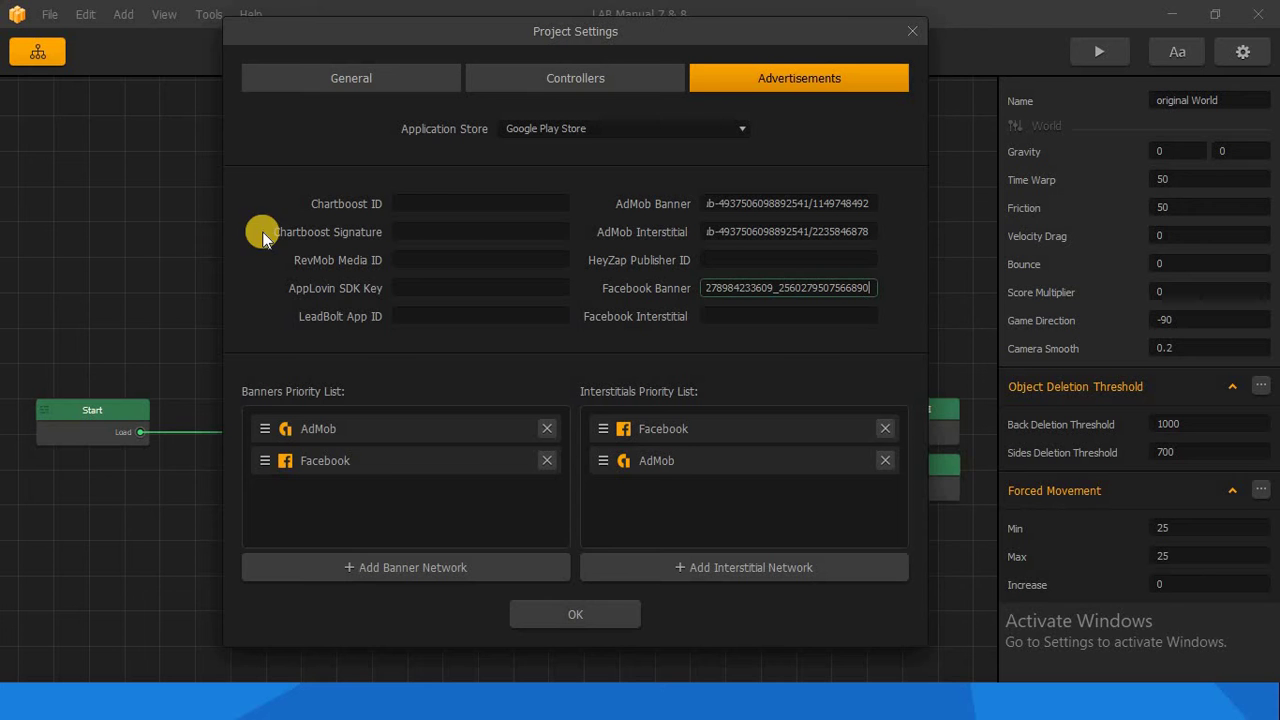
left_click(733, 316)
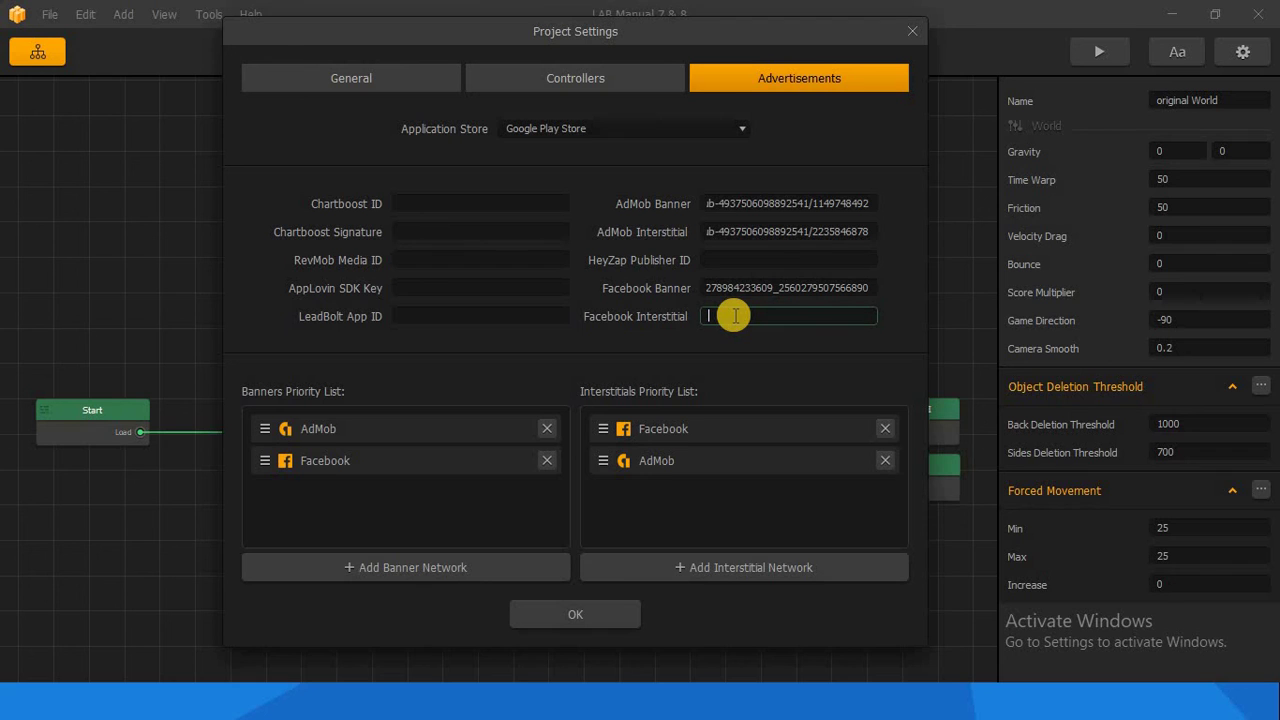
key("ctrl+v")
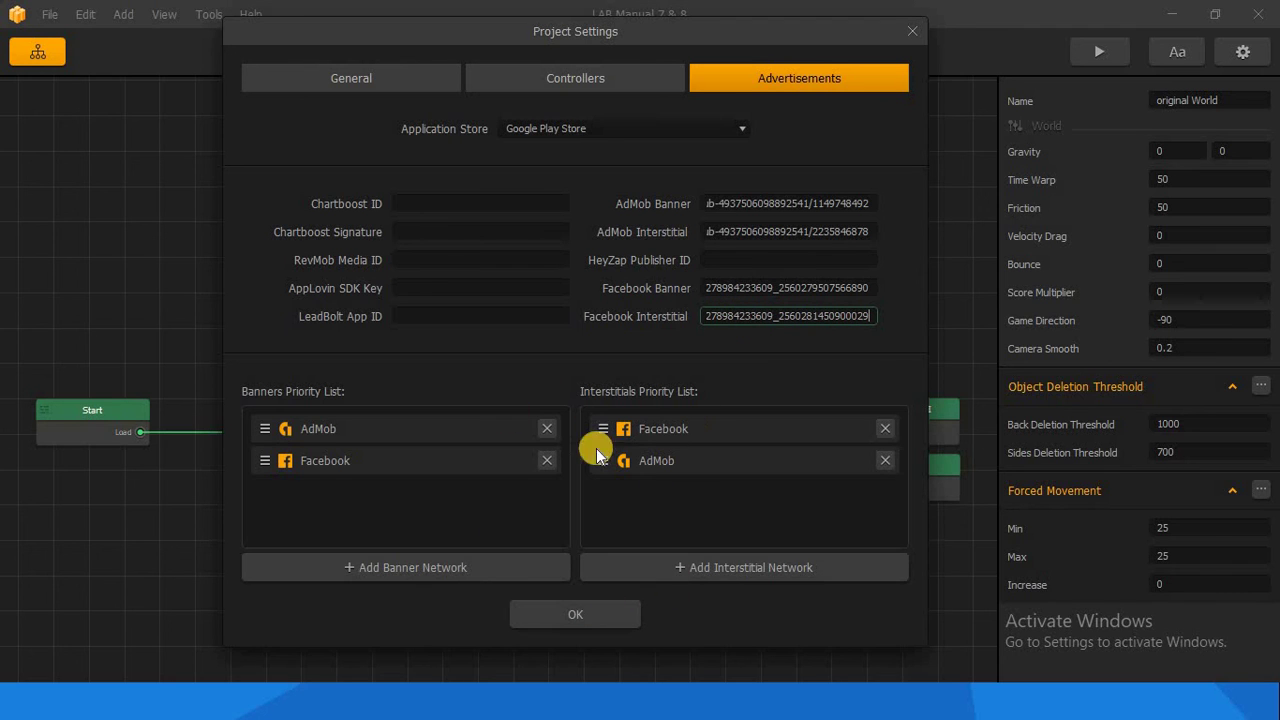
left_click(626, 613)
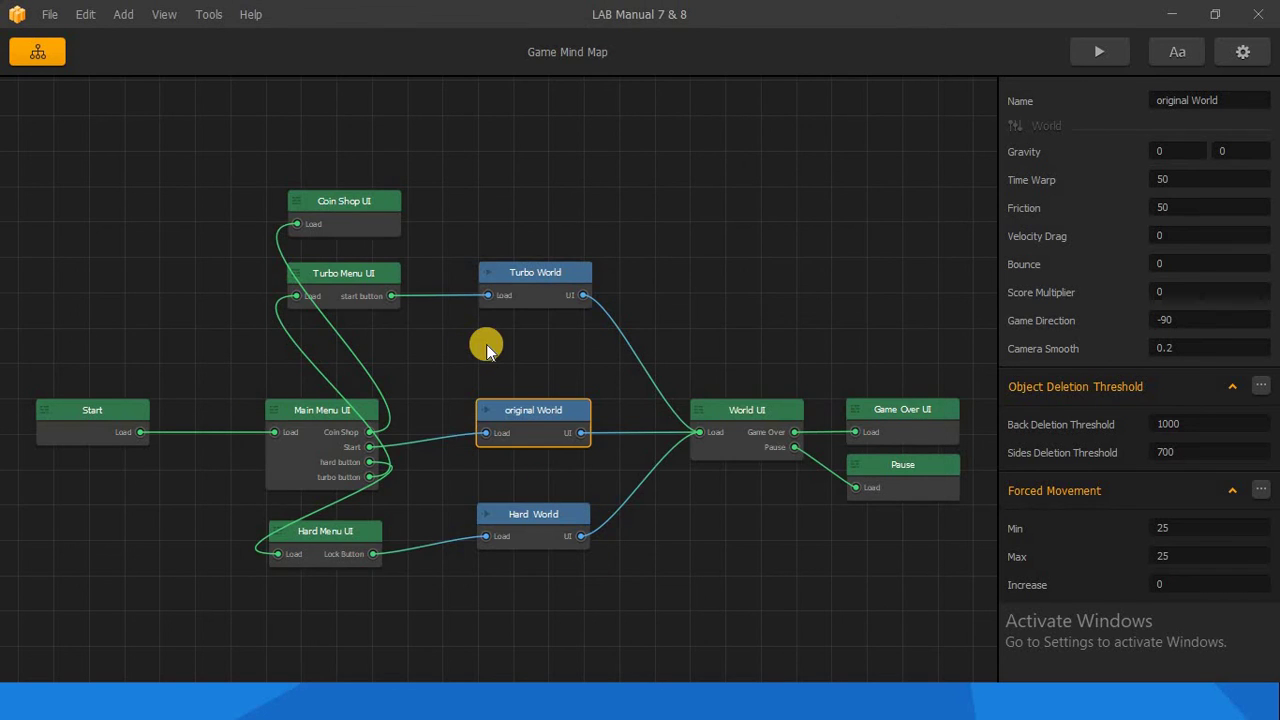
Review the ad interstitial and ad banner network choices of the Game Over UI in the mind map.
left_click(929, 418)
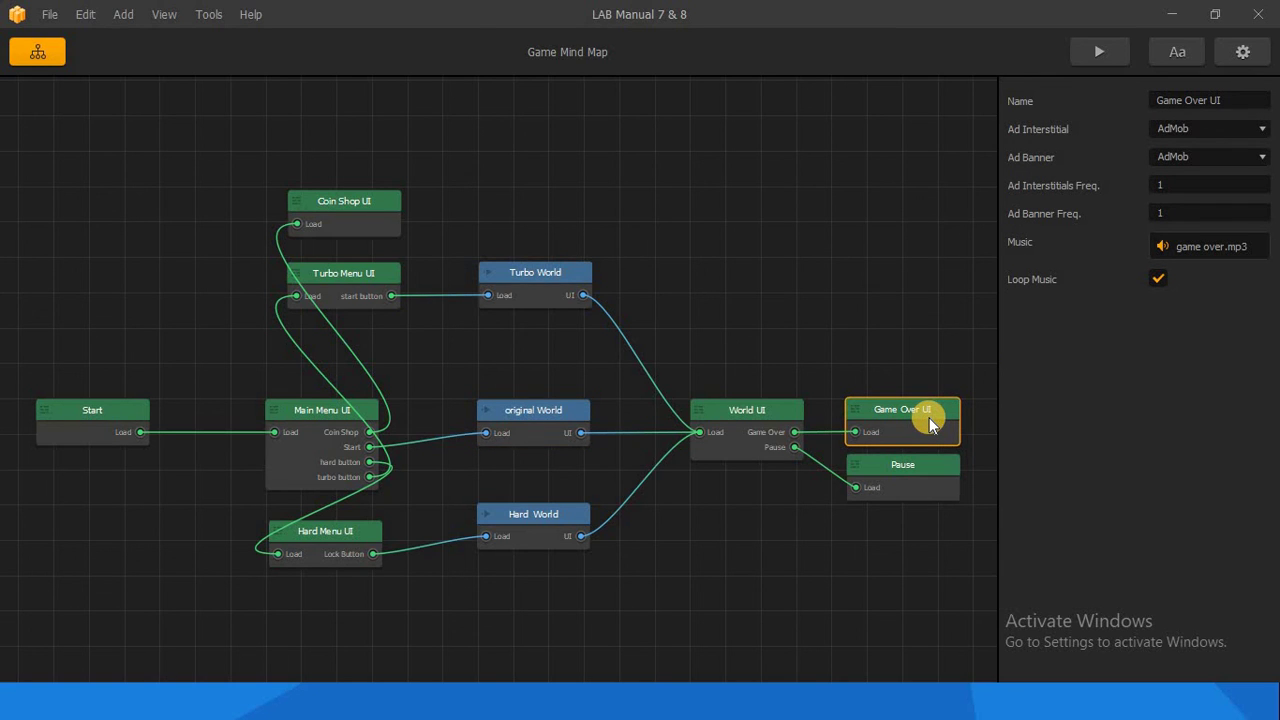
left_click(1165, 133)
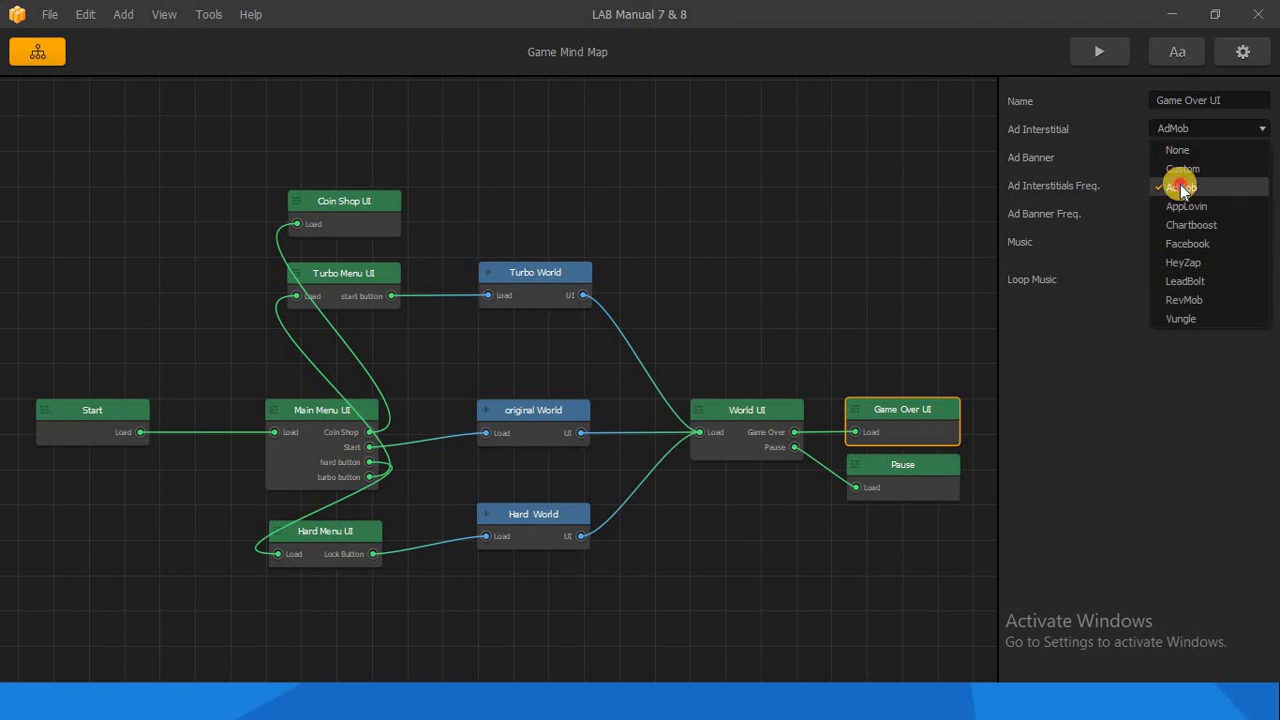
left_click(1177, 172)
left_click(1183, 158)
Set the Pause UI's ad interstitial network to Facebook.
left_click(905, 480)
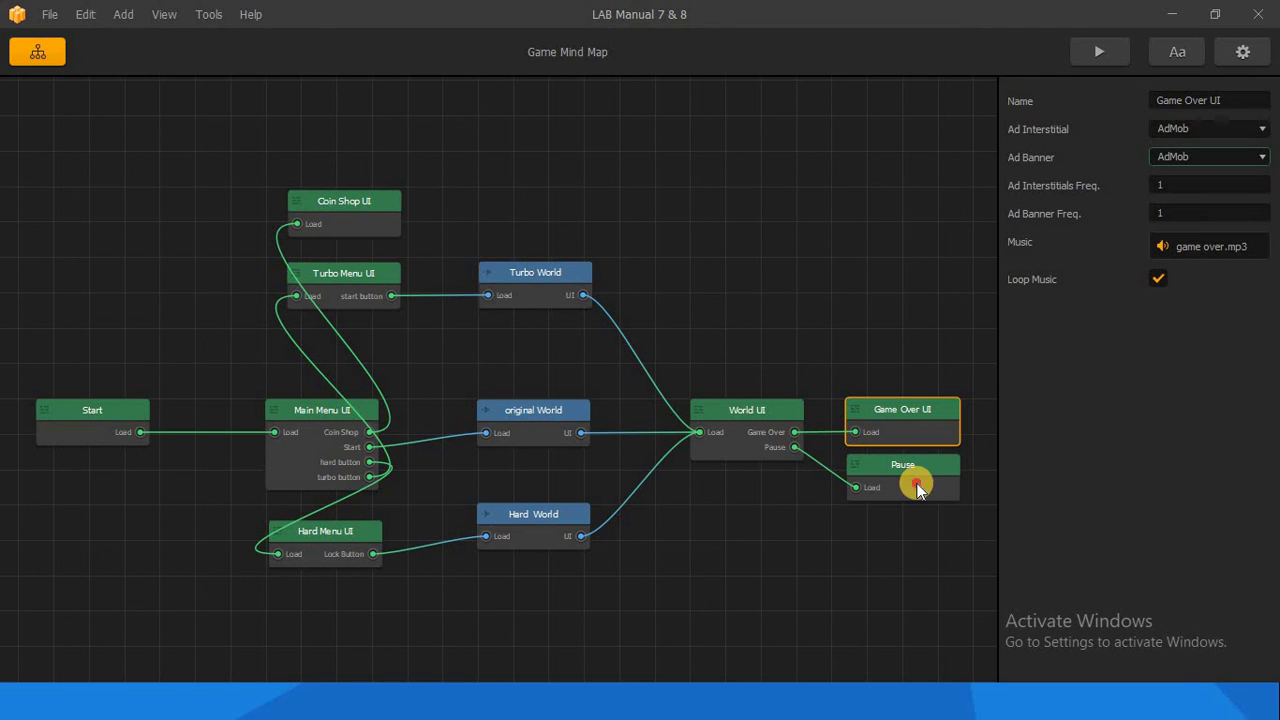
left_click(905, 480)
left_click(1163, 134)
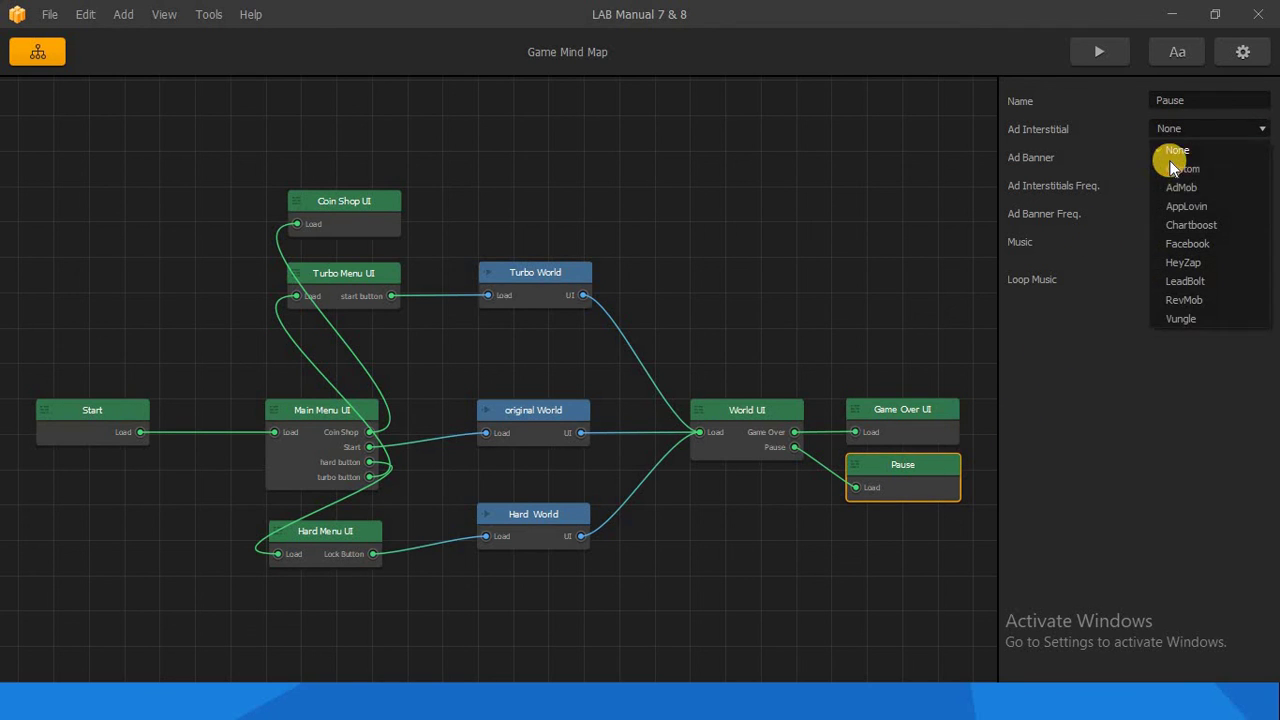
left_click(1185, 244)
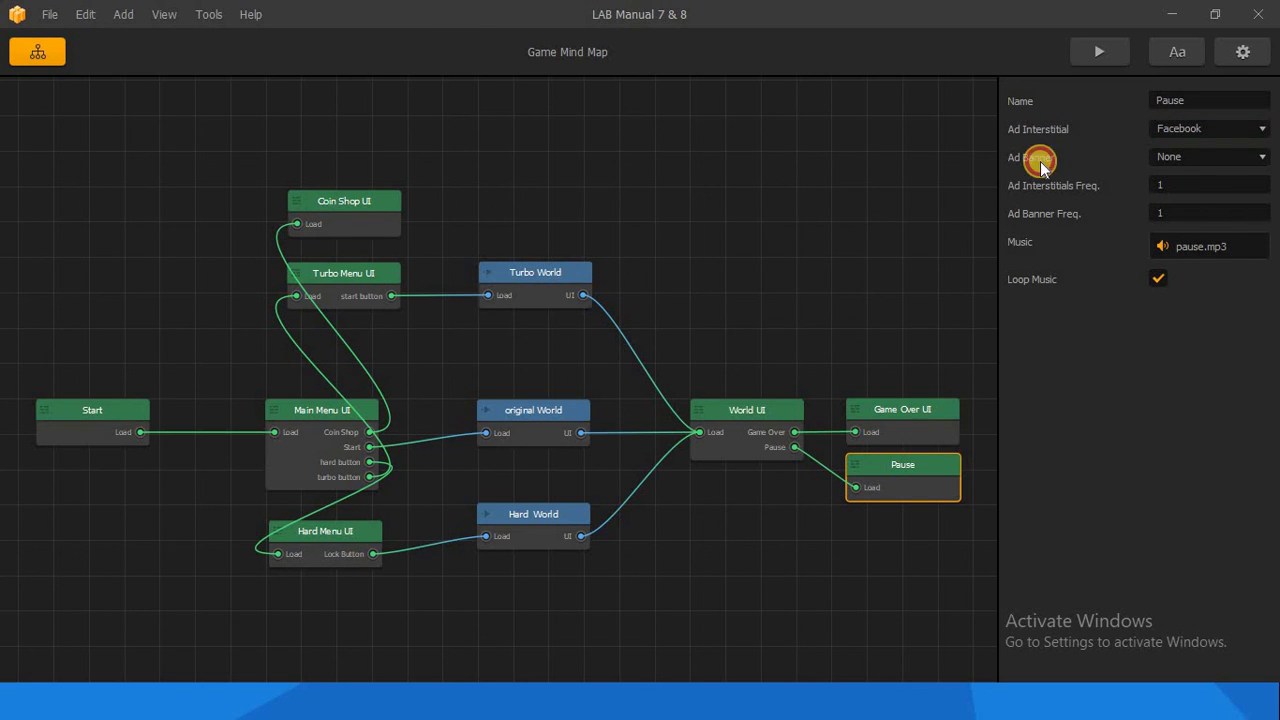
Set the Pause UI's ad banner network to Facebook.
left_click(1182, 156)
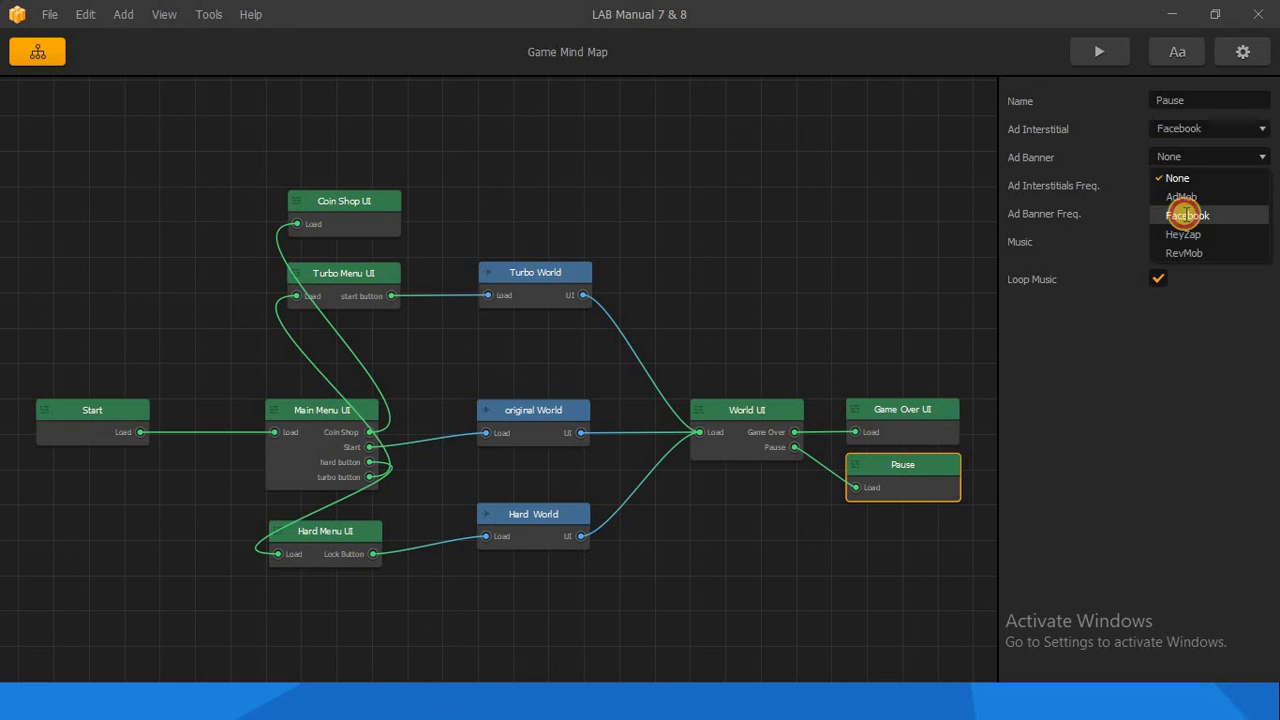
left_click(1183, 216)
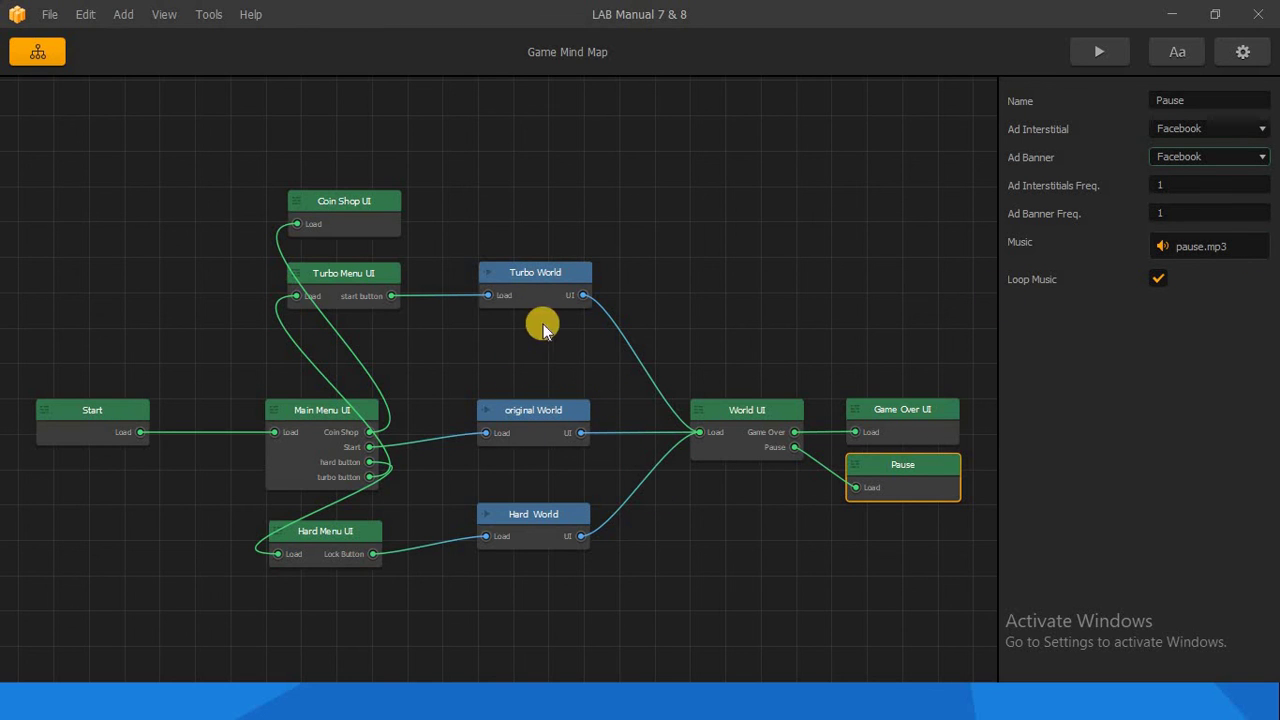
Check the original World scene, return to the mind map and review the World UI's ad banner choices, keeping AdMob.
double_click(540, 416)
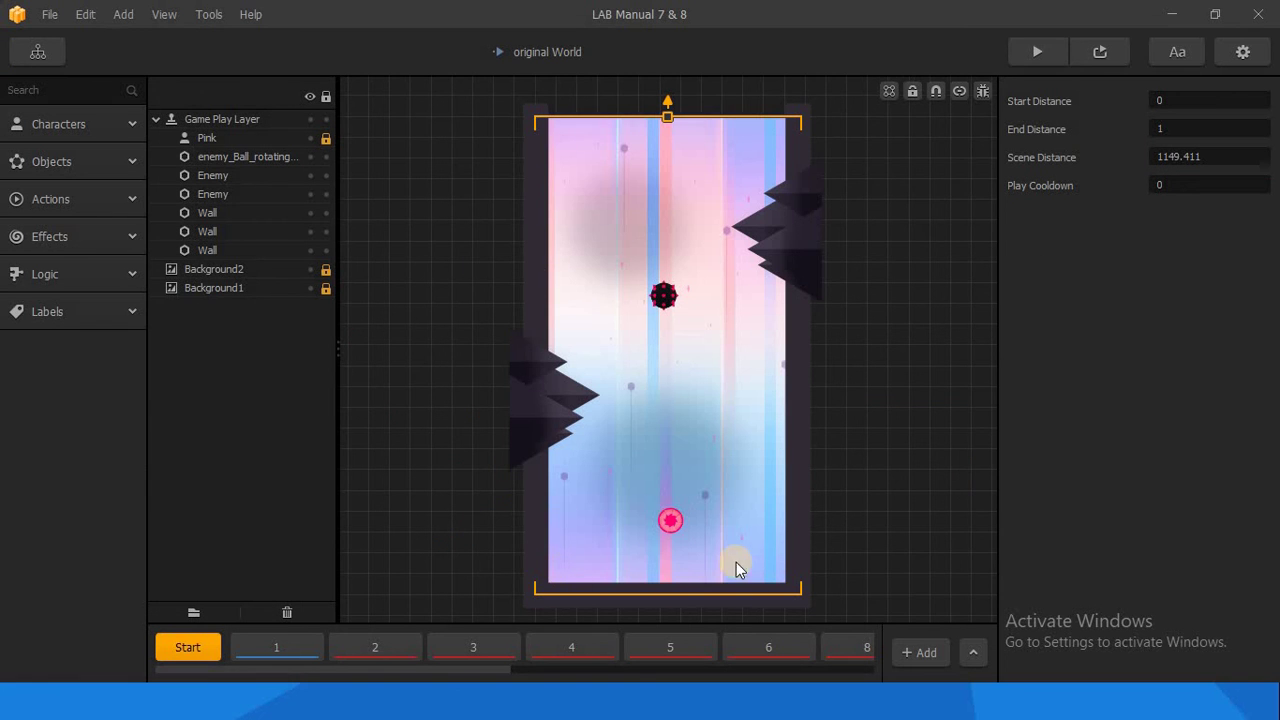
left_click(33, 54)
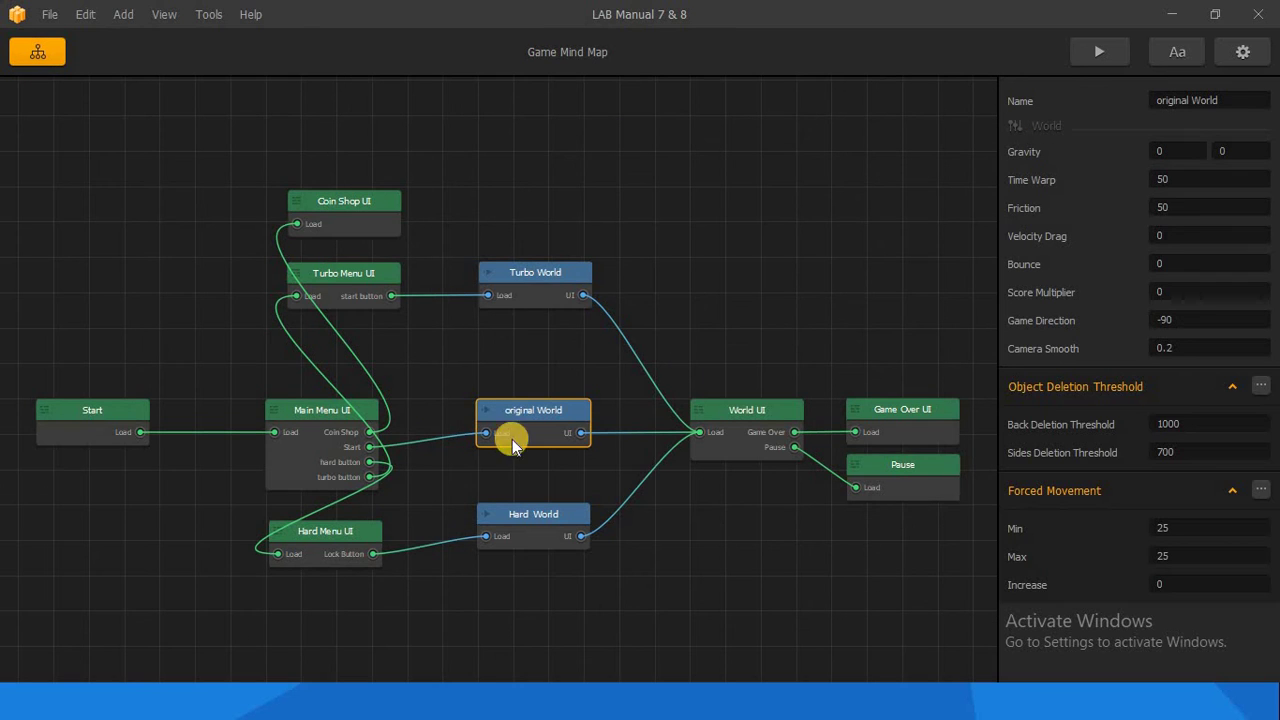
left_click(749, 416)
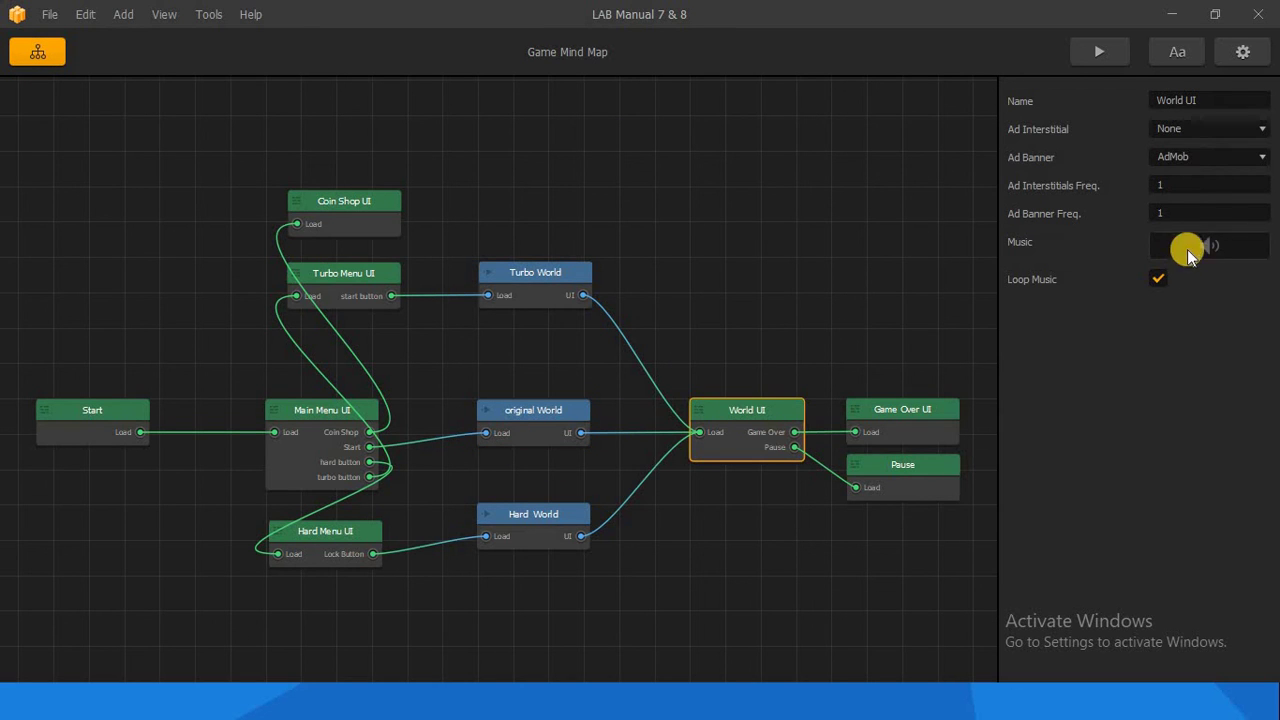
left_click(1181, 160)
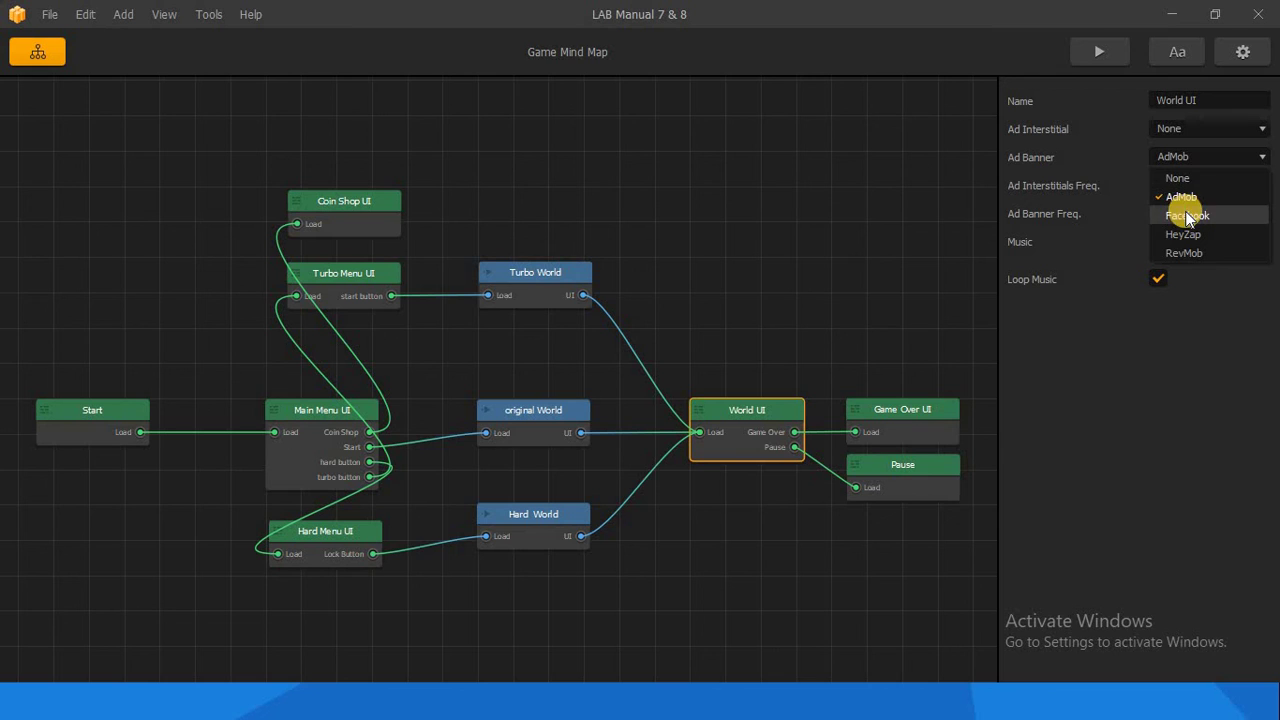
left_click(1187, 198)
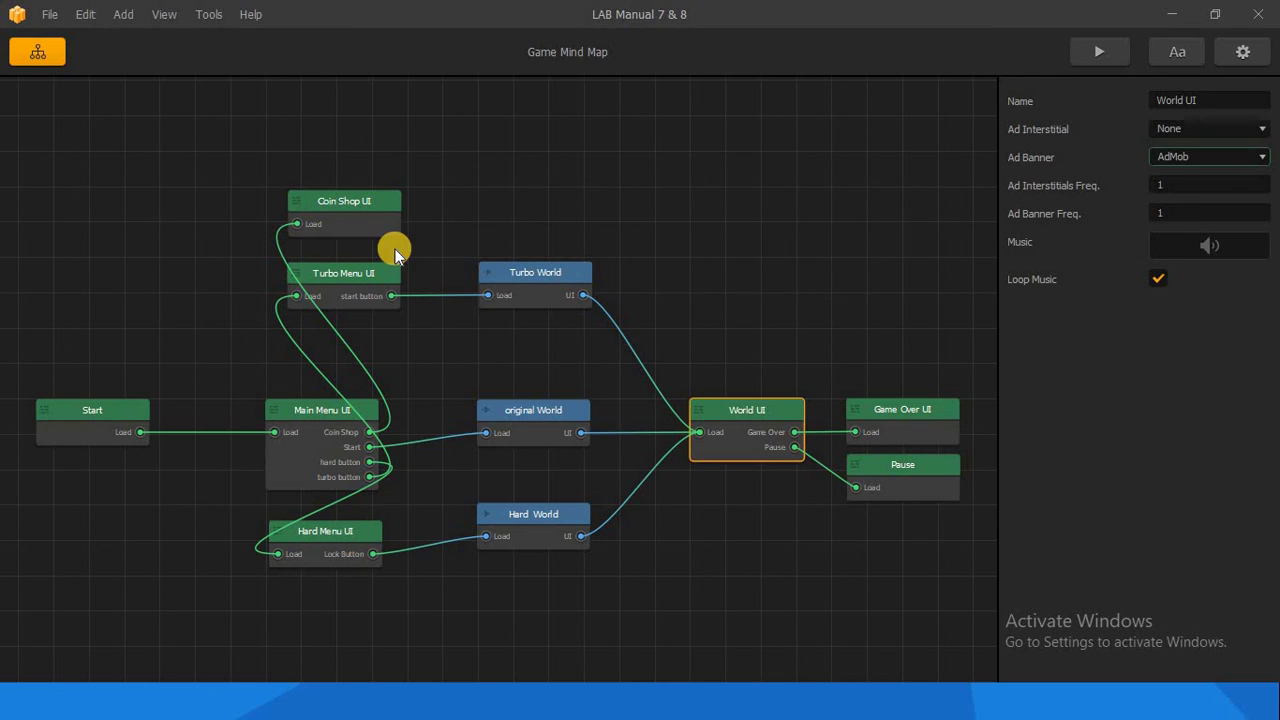
Set the Coin Shop UI's ad interstitial network to Facebook and its ad banner network to AdMob.
left_click(364, 206)
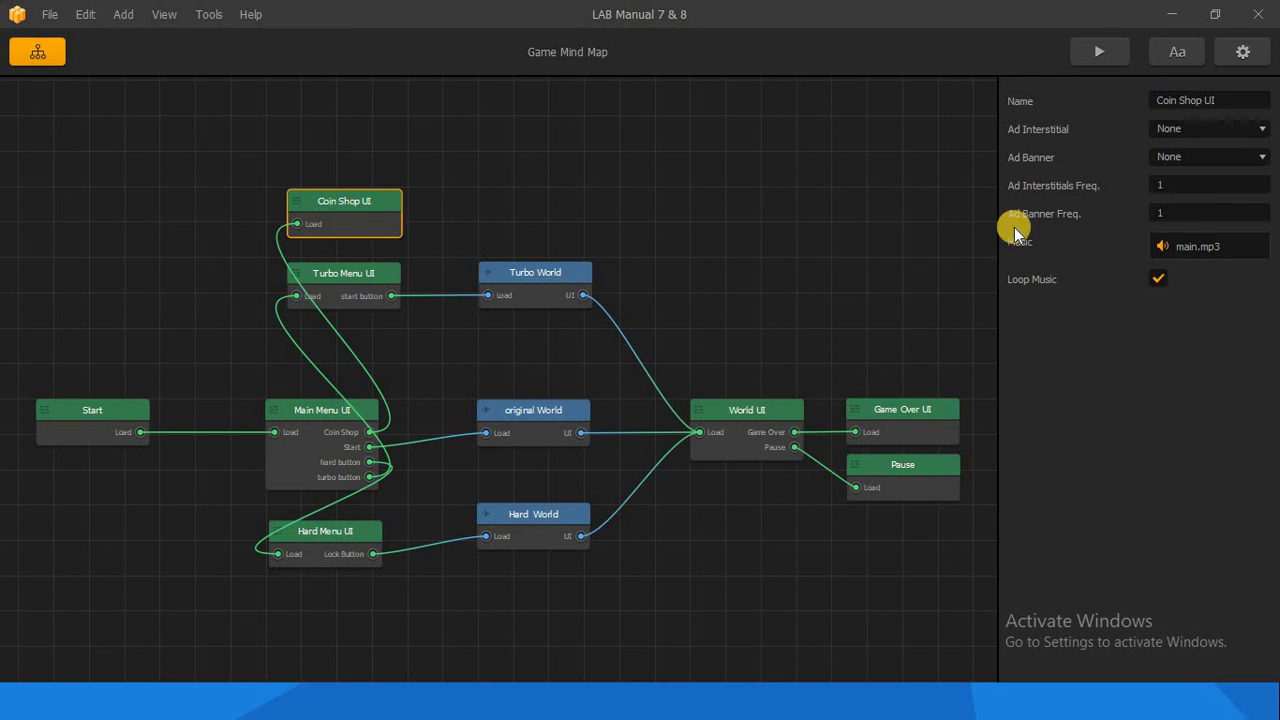
left_click(1163, 128)
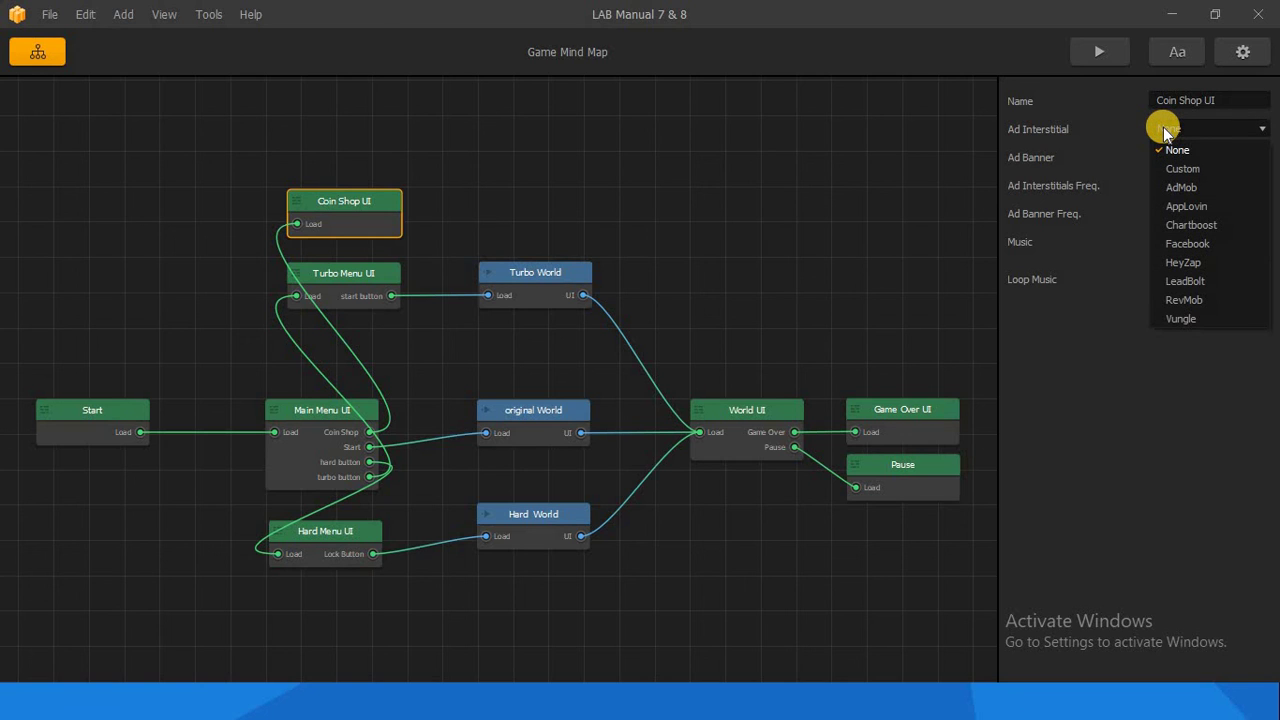
left_click(1188, 248)
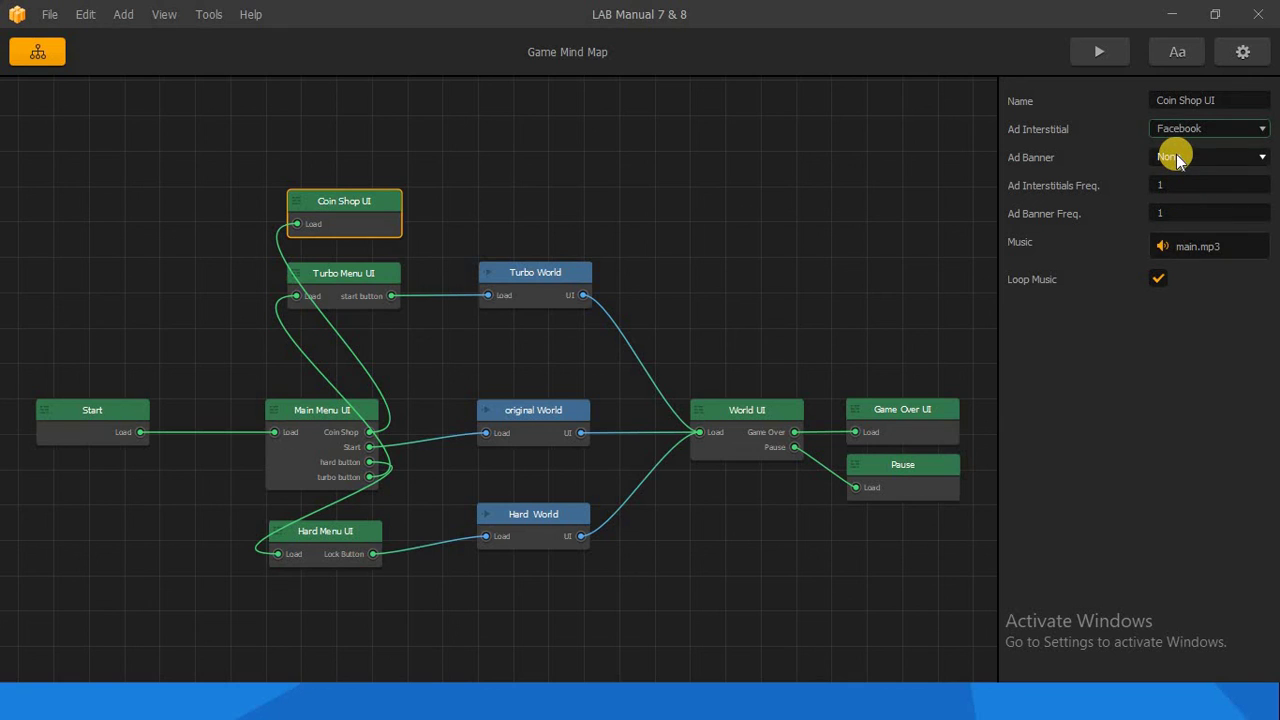
left_click(1176, 157)
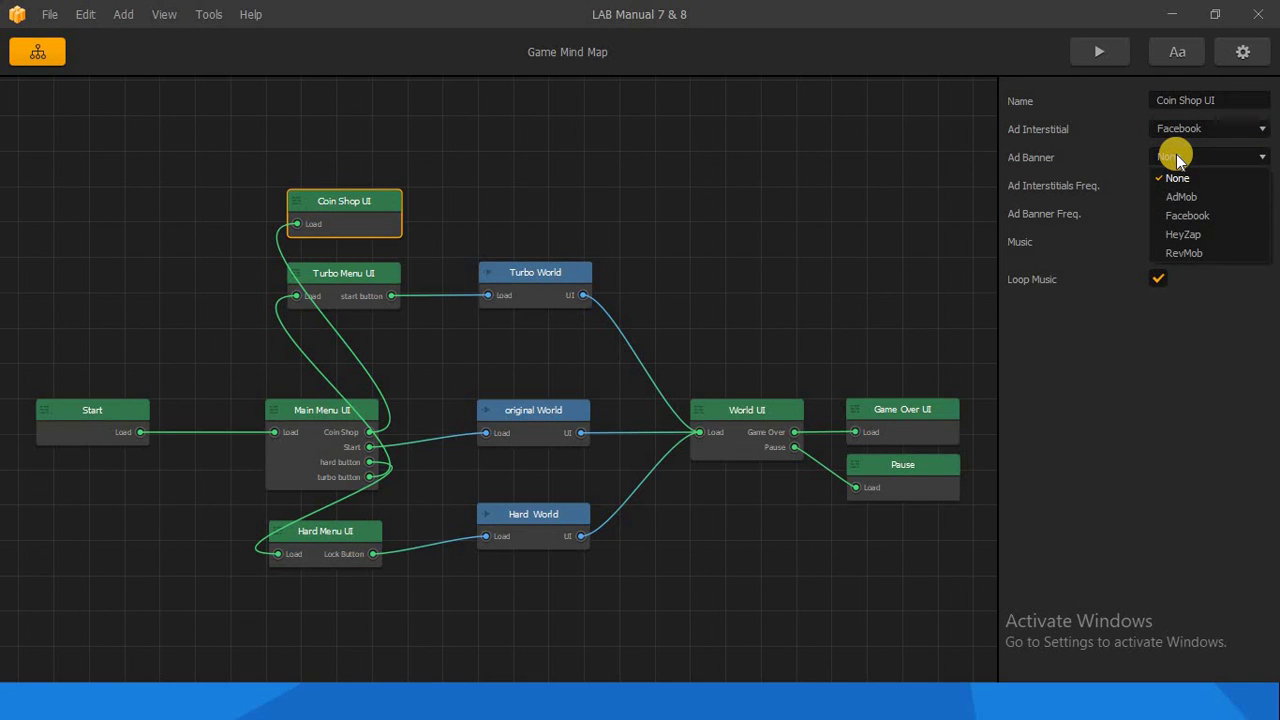
left_click(1180, 197)
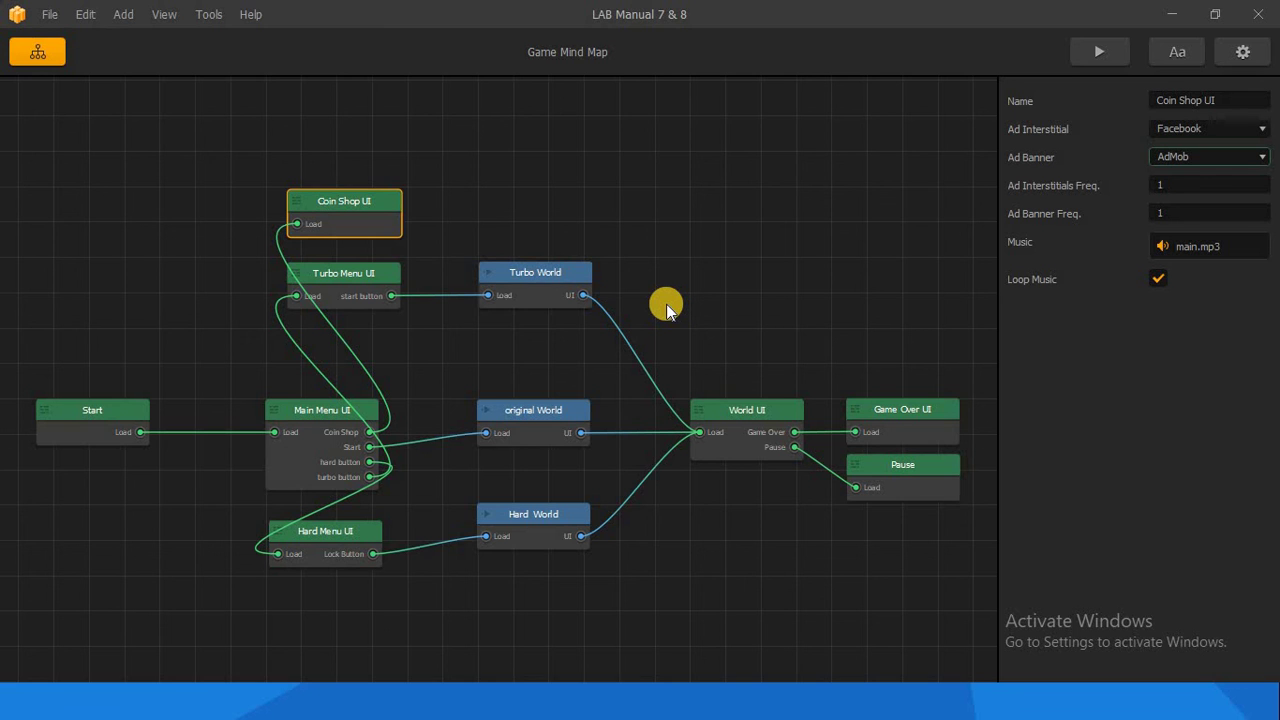
Switch to the PowerPoint slide show about Facebook Ads and Google AdMob.
key("alt+Tab")
key("Tab")
key("Tab")
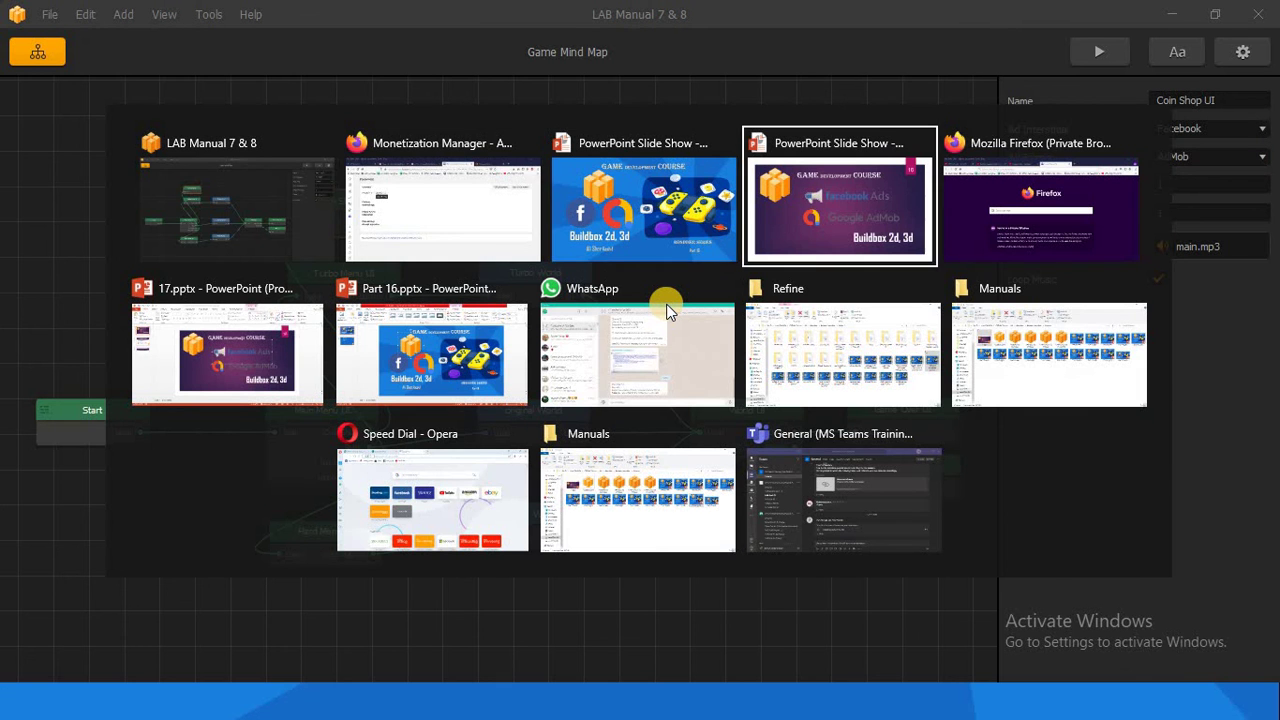